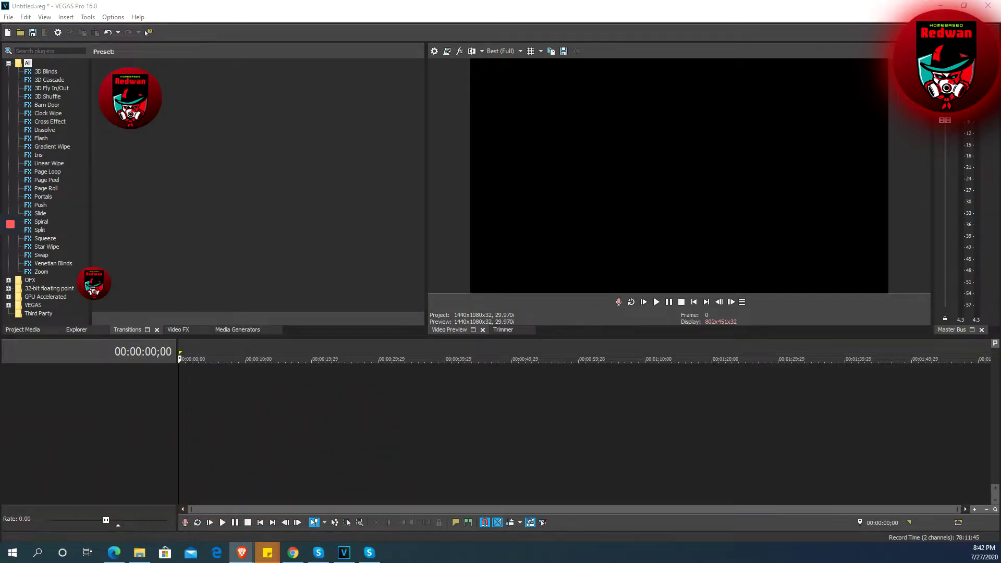
# Bring up the Skype chat with the brief about merging three news videos
pyautogui.hotkey('alt', 'Tab')
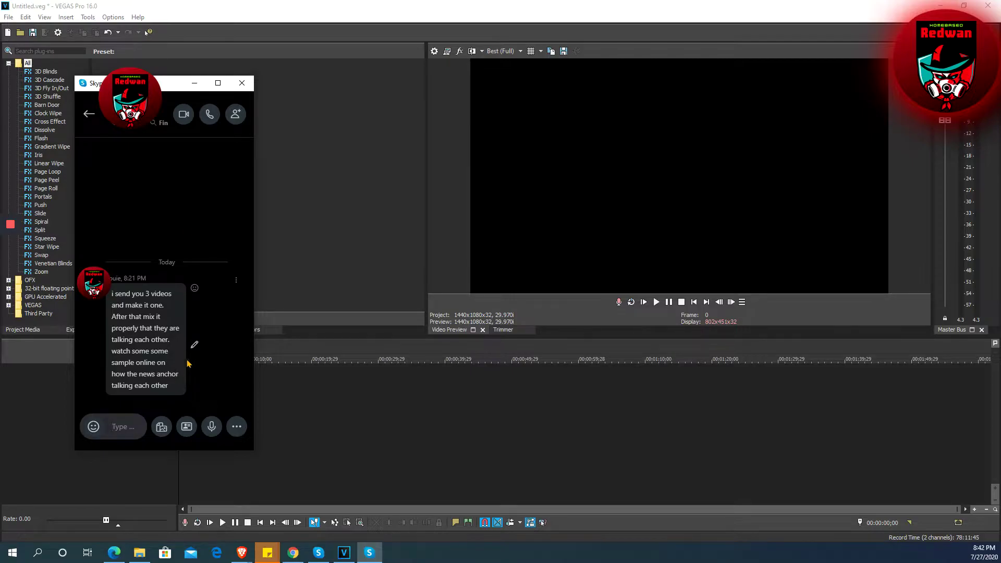
# Minimize the Skype chat to return to the empty VEGAS project
pyautogui.click(195, 85)
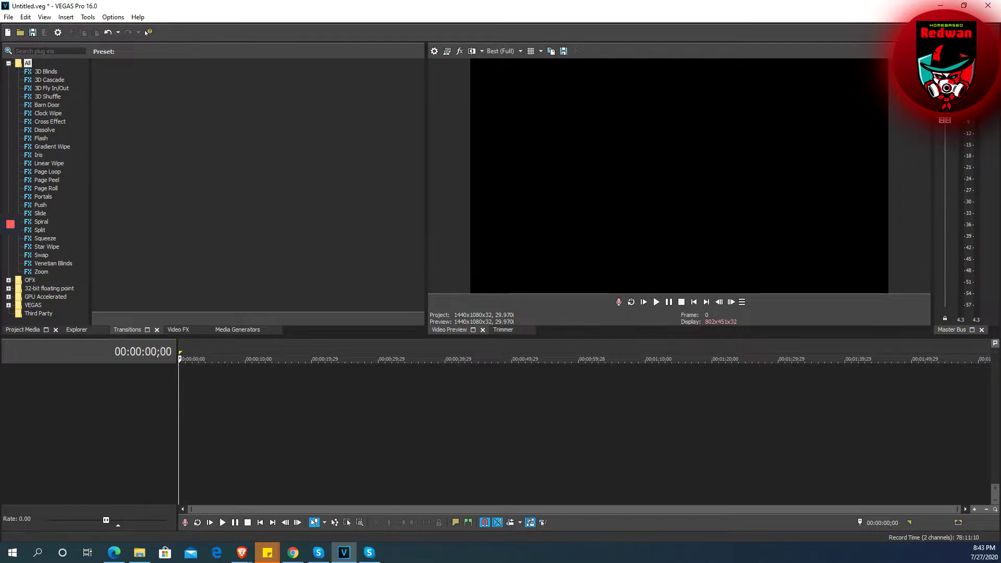
# Add the Motion - 14676 NEWSflash intro clip, keep current project settings, and preview it
pyautogui.moveTo(182, 403)
pyautogui.mouseDown()
pyautogui.moveTo(237, 404)
pyautogui.moveTo(186, 398)
pyautogui.mouseUp()
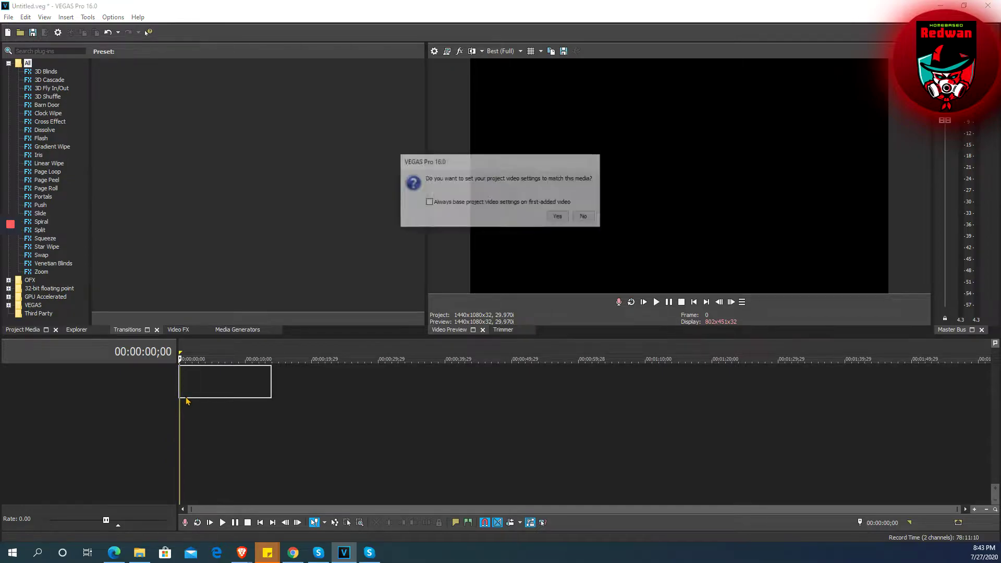
pyautogui.click(585, 217)
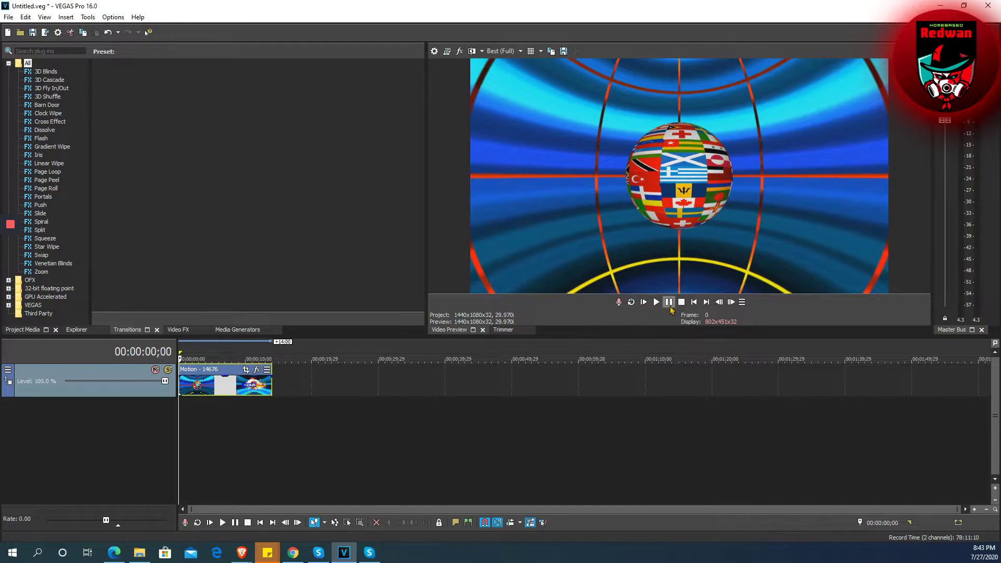
pyautogui.click(656, 302)
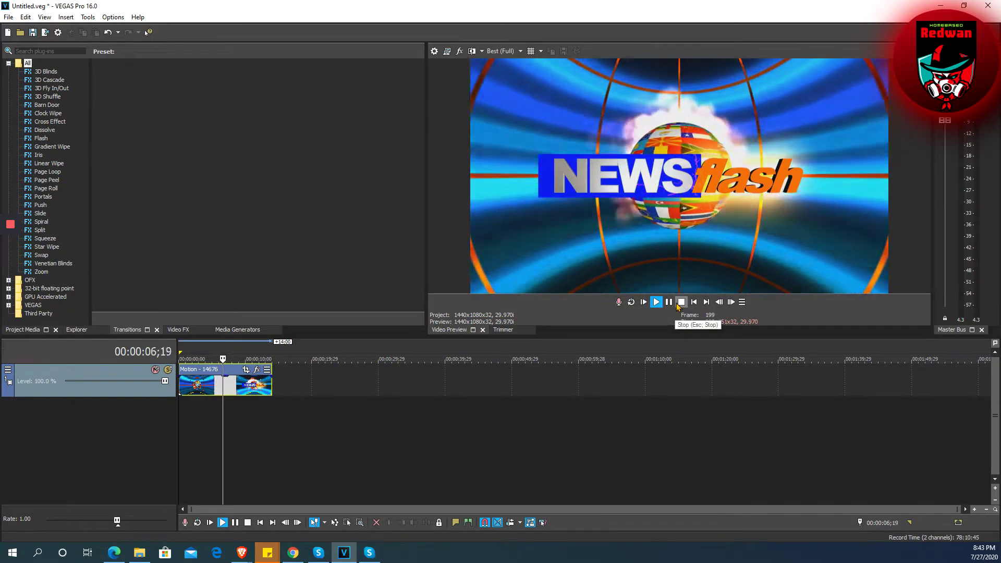
pyautogui.click(680, 303)
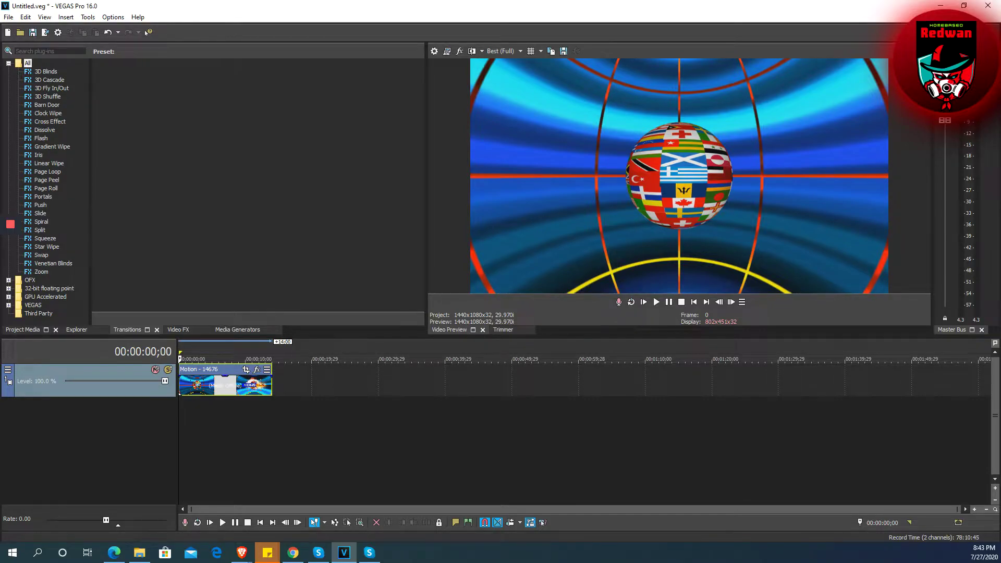
pyautogui.moveTo(208, 417); pyautogui.dragTo(277, 384)
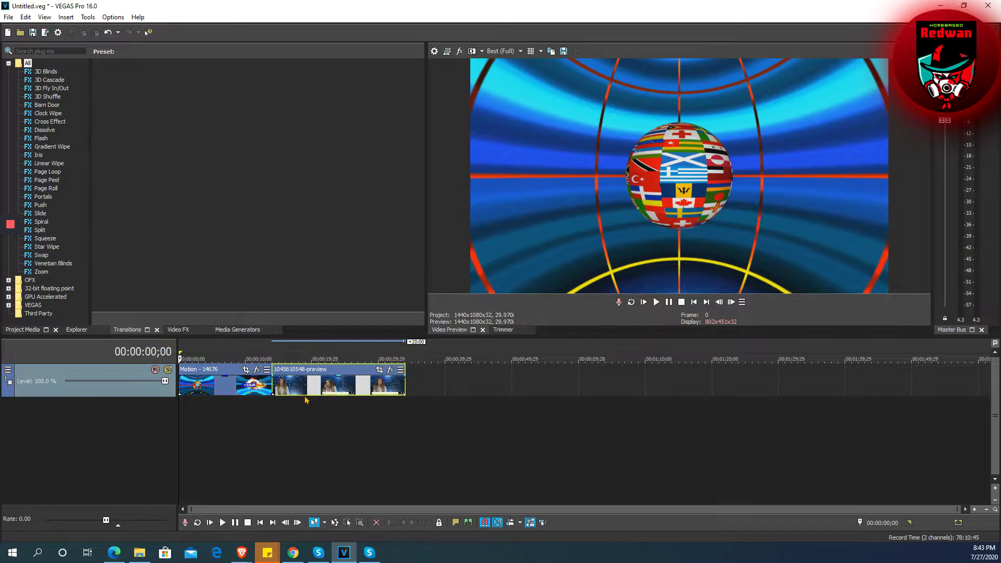
pyautogui.click(257, 351)
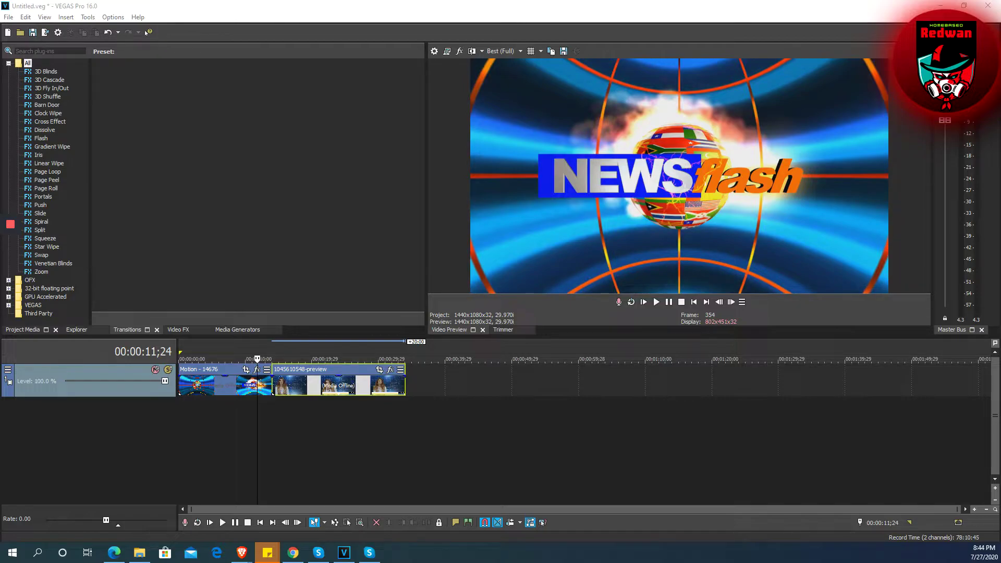
# Append the 29_washington_II_1376_tv_preview reporter clip and play the assembled edit from the start
pyautogui.moveTo(500, 398); pyautogui.dragTo(411, 373)
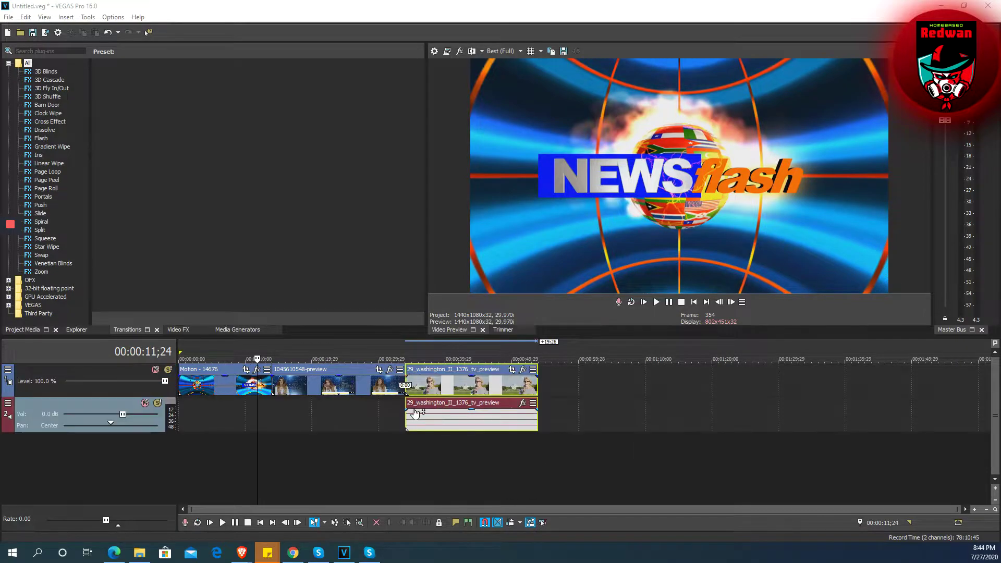
pyautogui.moveTo(415, 413); pyautogui.dragTo(428, 425)
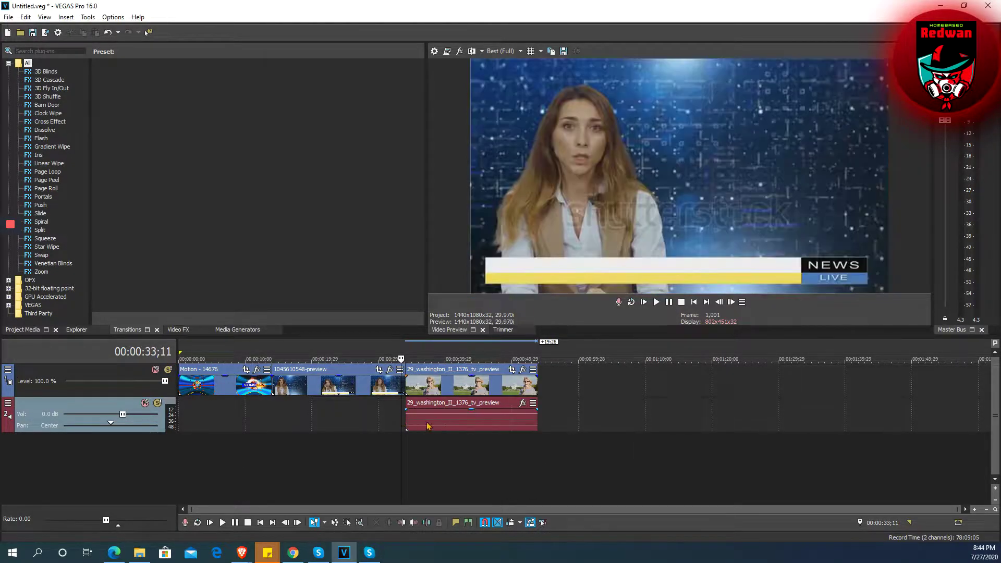
pyautogui.click(658, 303)
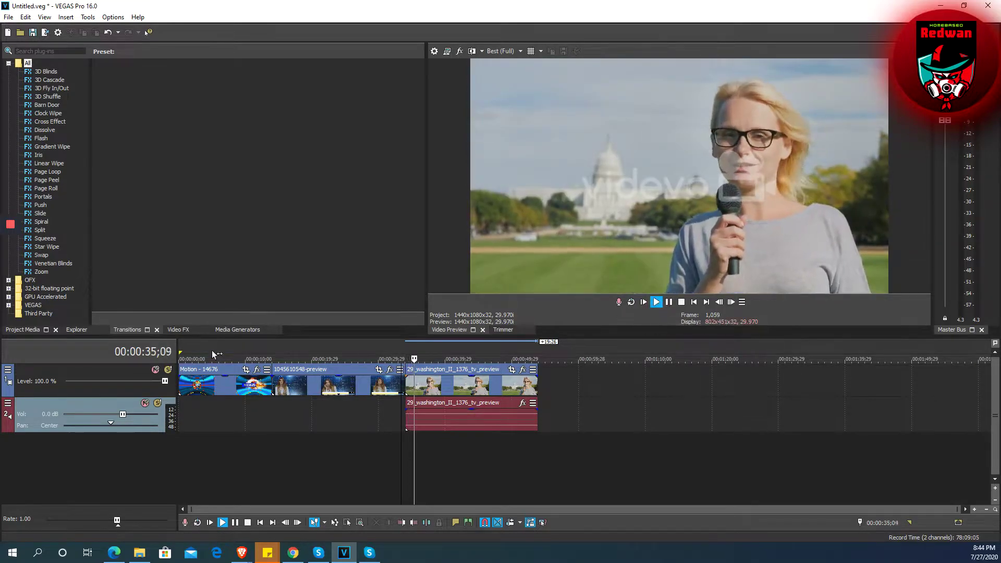
pyautogui.click(189, 349)
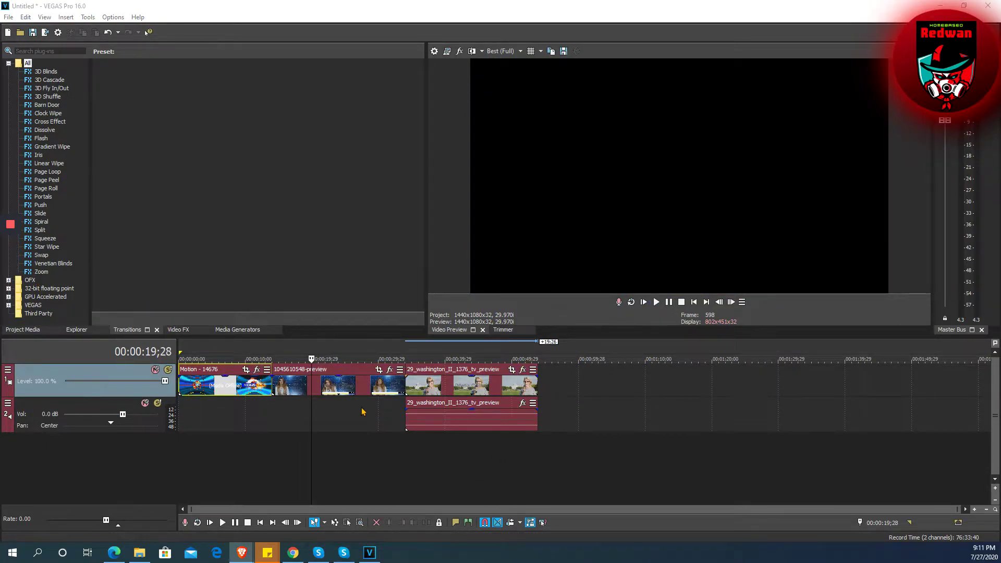
# Duplicate the video track twice to get three copies of the edit
pyautogui.rightClick(564, 384)
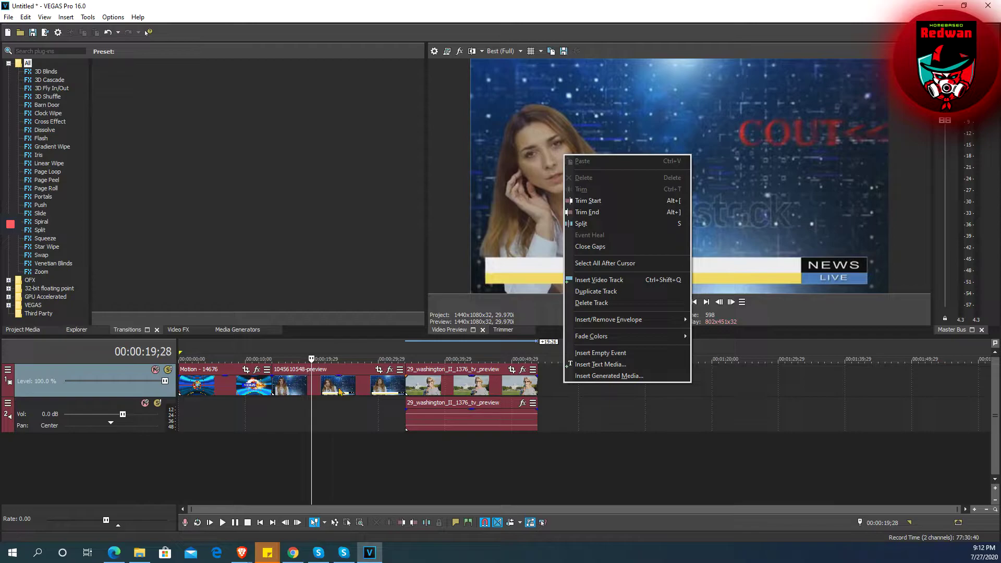
pyautogui.click(631, 296)
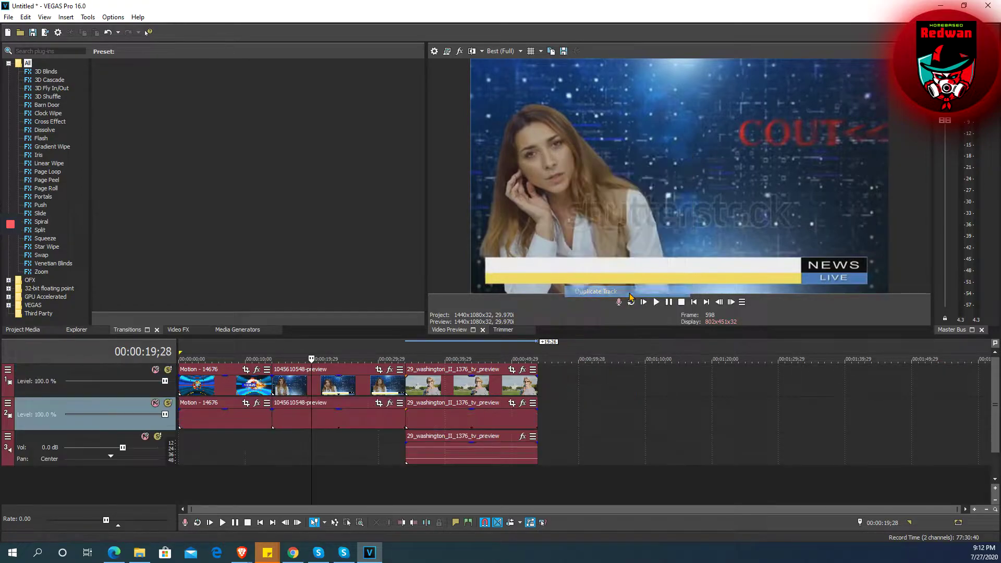
pyautogui.rightClick(553, 412)
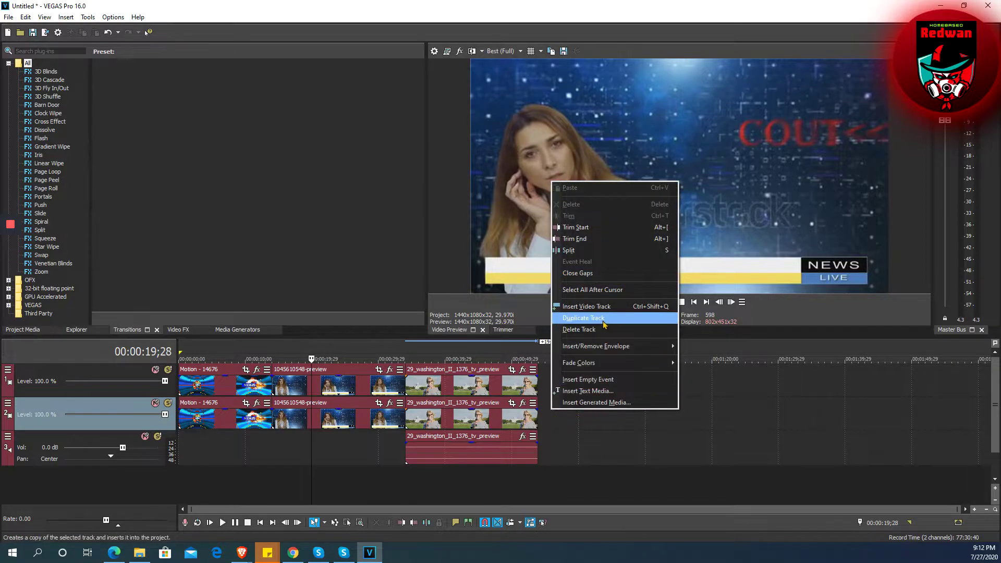
pyautogui.click(583, 318)
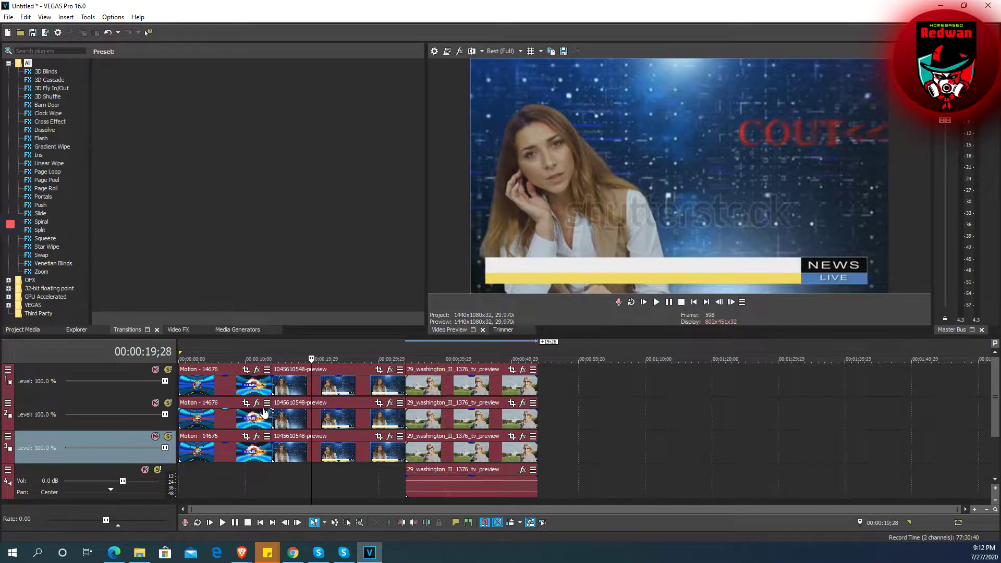
# Delete unneeded clips from each track and move the intro copy after the anchor clip
pyautogui.click(343, 386)
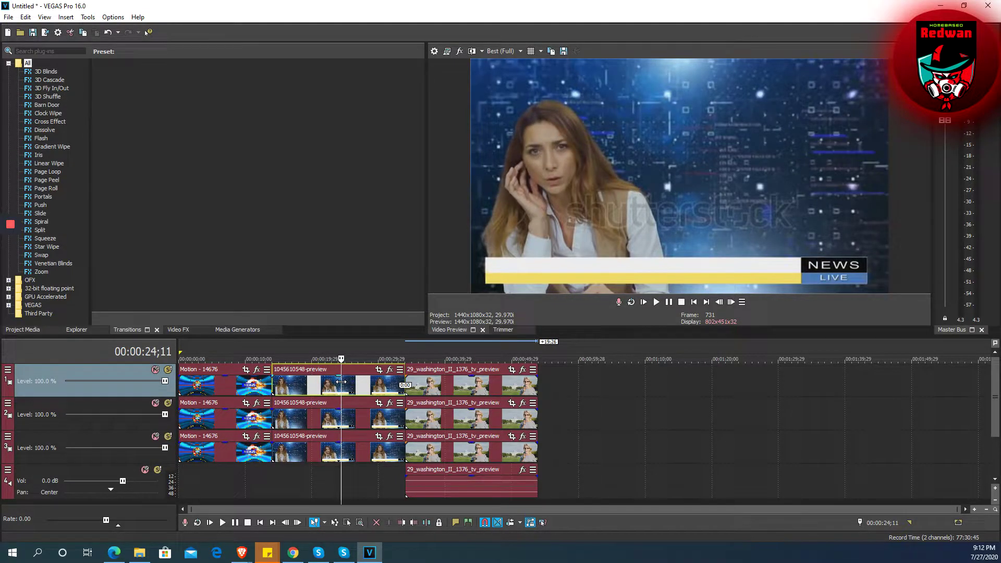
pyautogui.press('Delete')
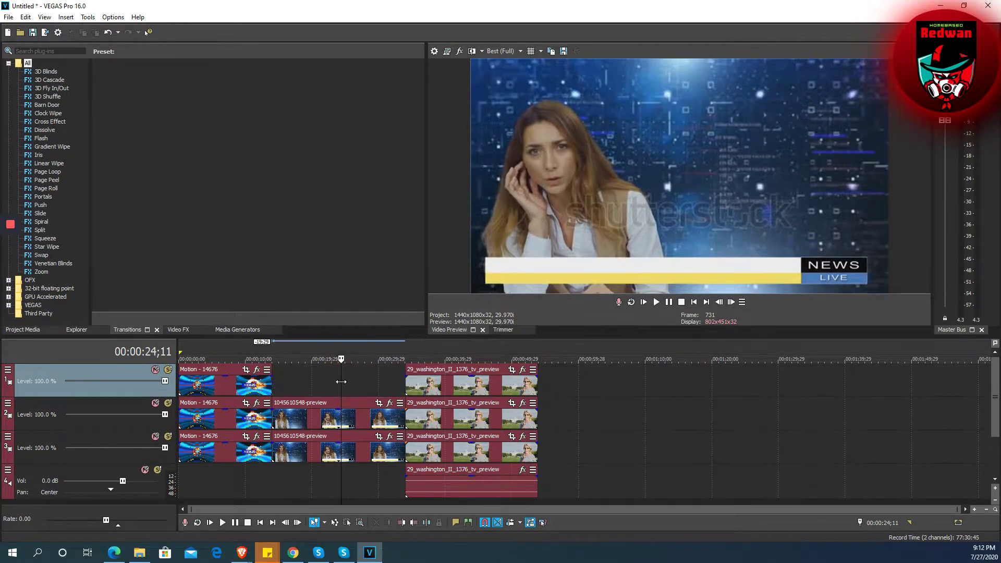
pyautogui.click(471, 389)
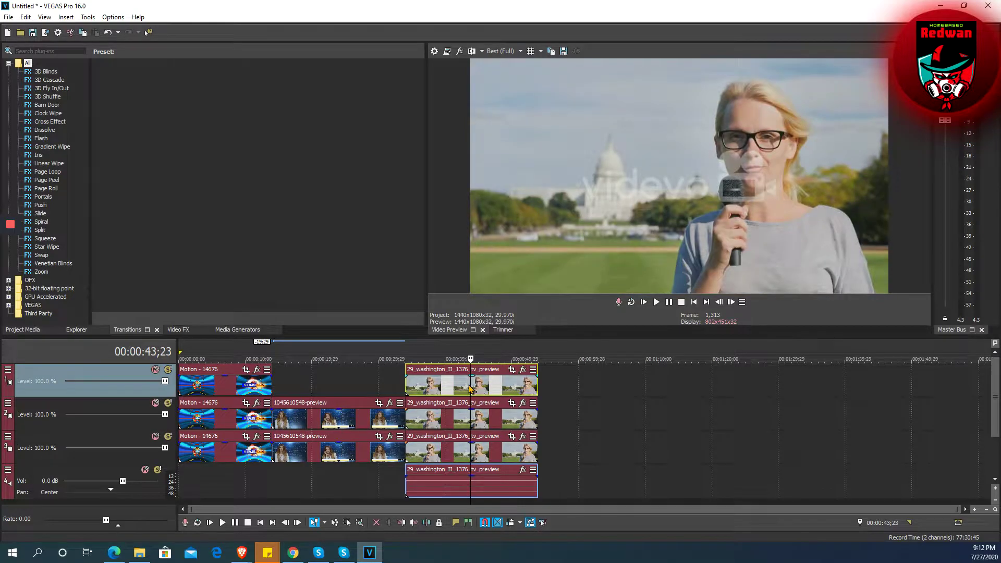
pyautogui.press('Delete')
pyautogui.click(448, 419)
pyautogui.press('Delete')
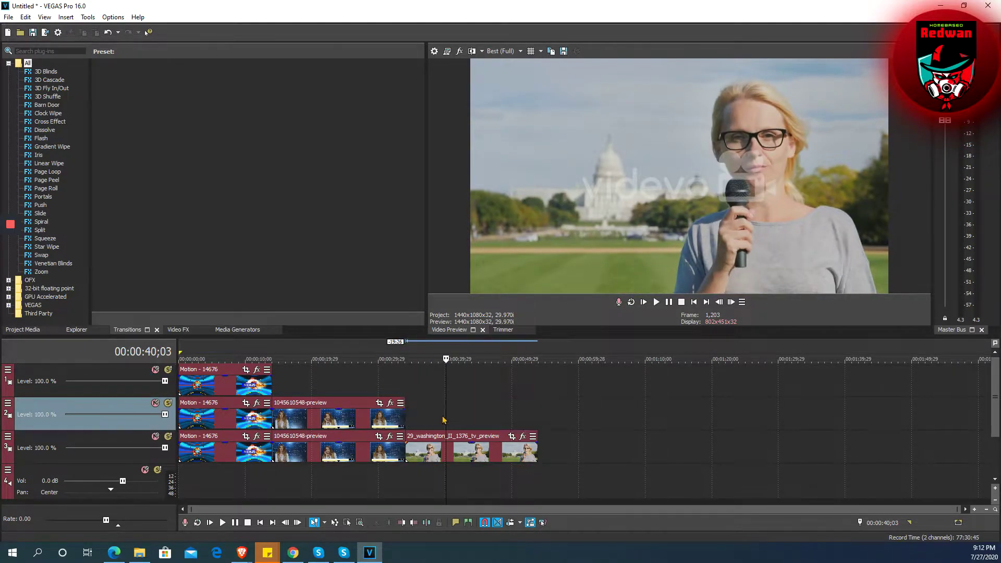
pyautogui.click(223, 417)
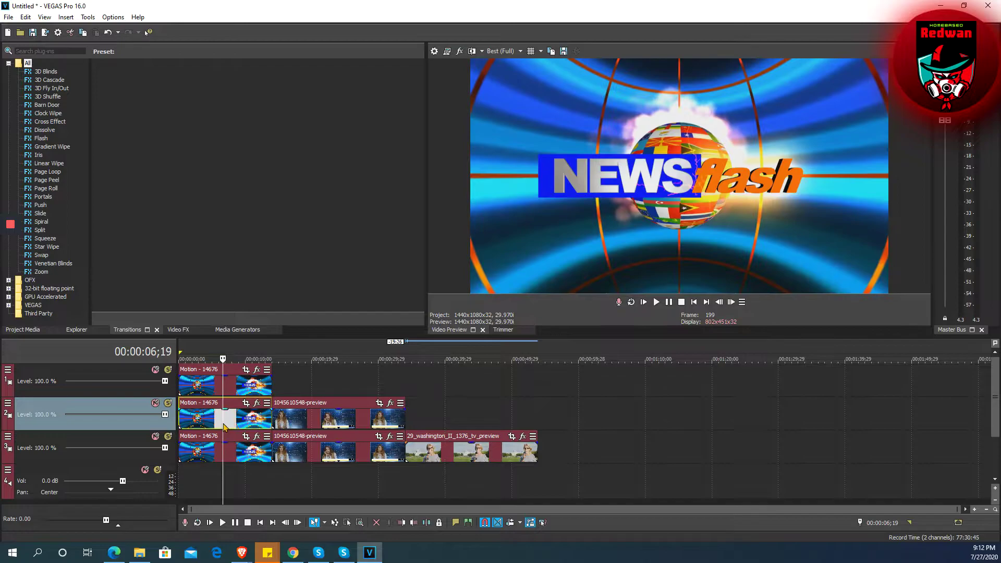
pyautogui.press('Delete')
pyautogui.click(226, 457)
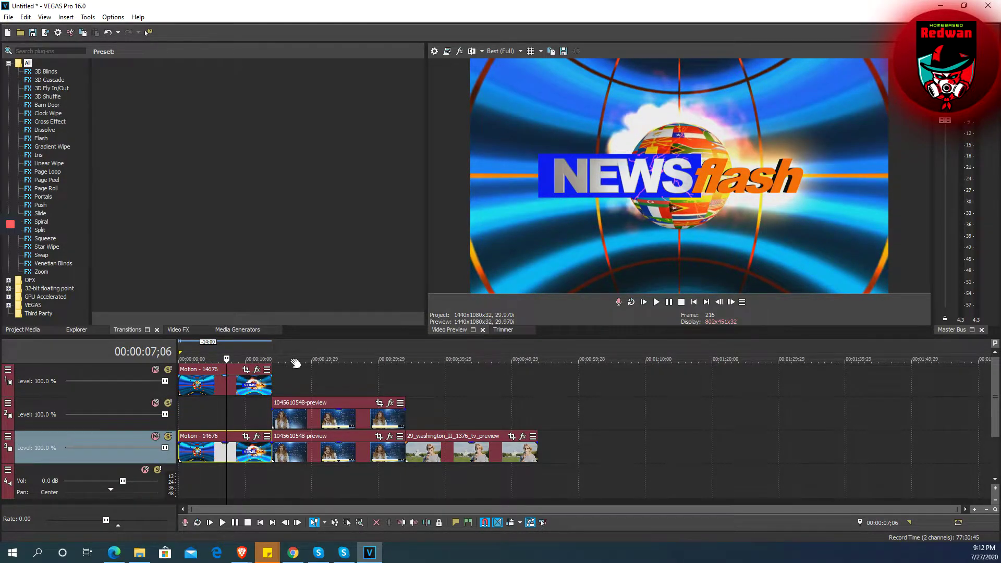
pyautogui.moveTo(199, 439); pyautogui.dragTo(446, 446)
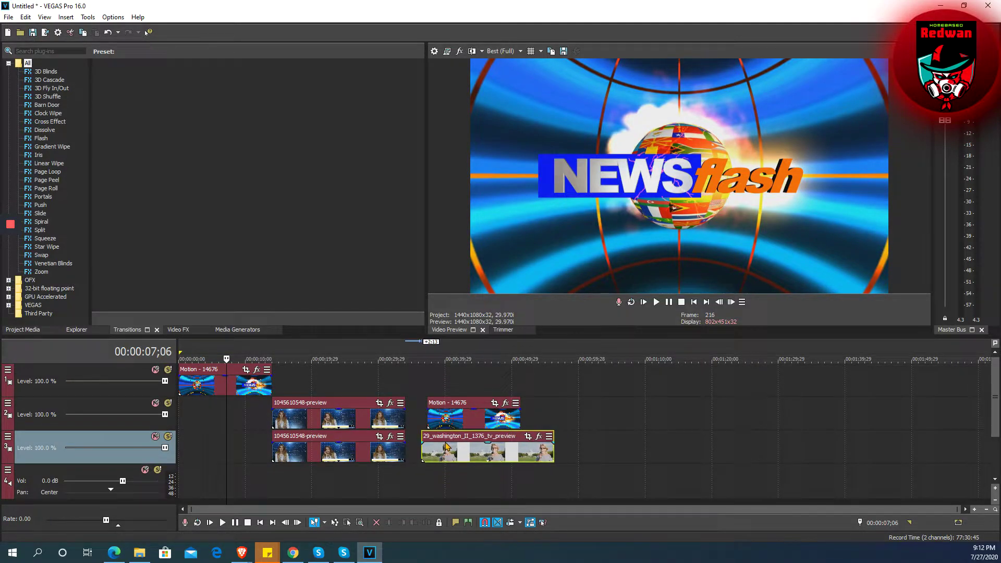
# Add a new video track, move the anchor copy onto it, and stretch the intro copy over it
pyautogui.rightClick(614, 454)
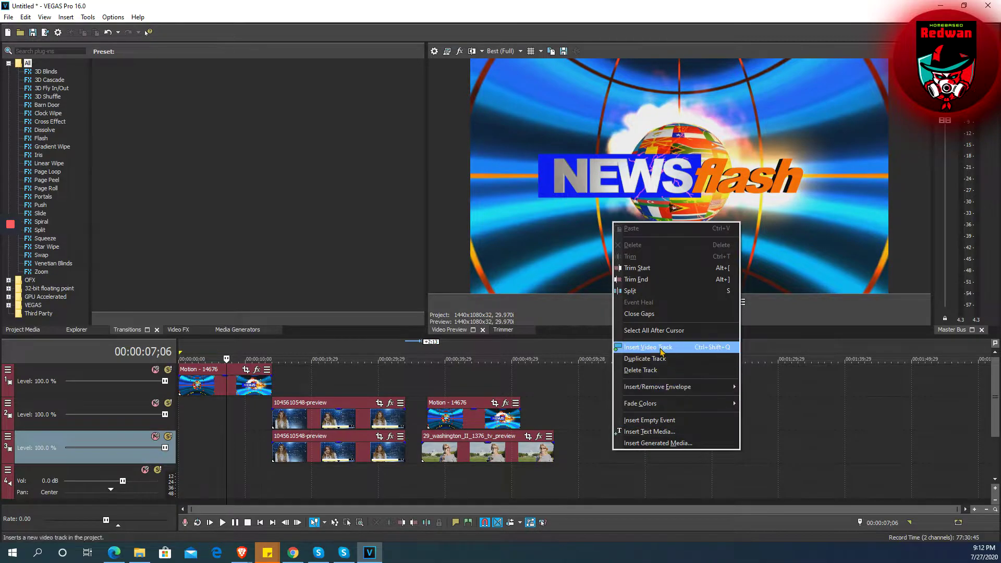
pyautogui.click(648, 347)
pyautogui.moveTo(324, 424); pyautogui.dragTo(332, 446)
pyautogui.moveTo(448, 407); pyautogui.dragTo(294, 407)
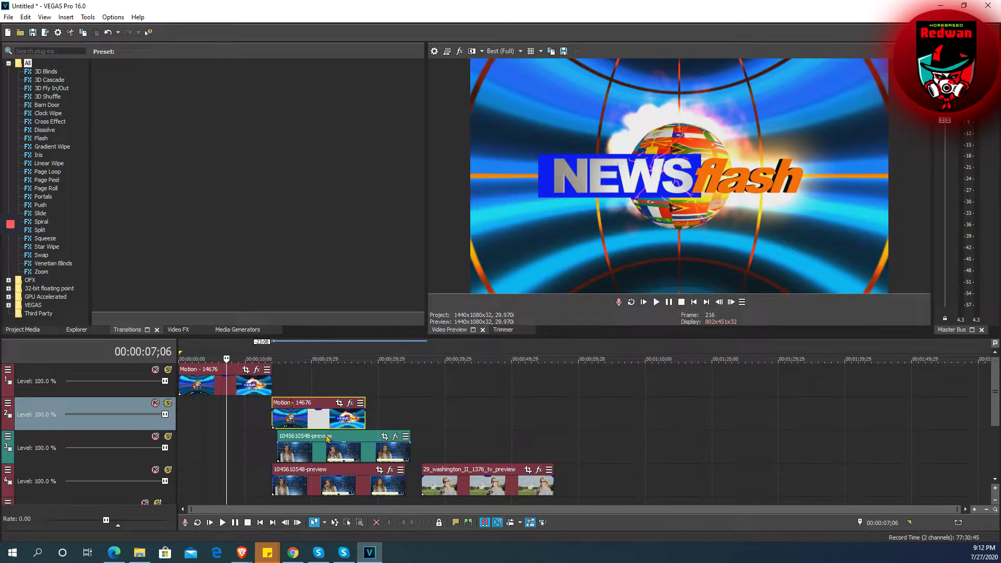
pyautogui.moveTo(322, 437); pyautogui.dragTo(317, 437)
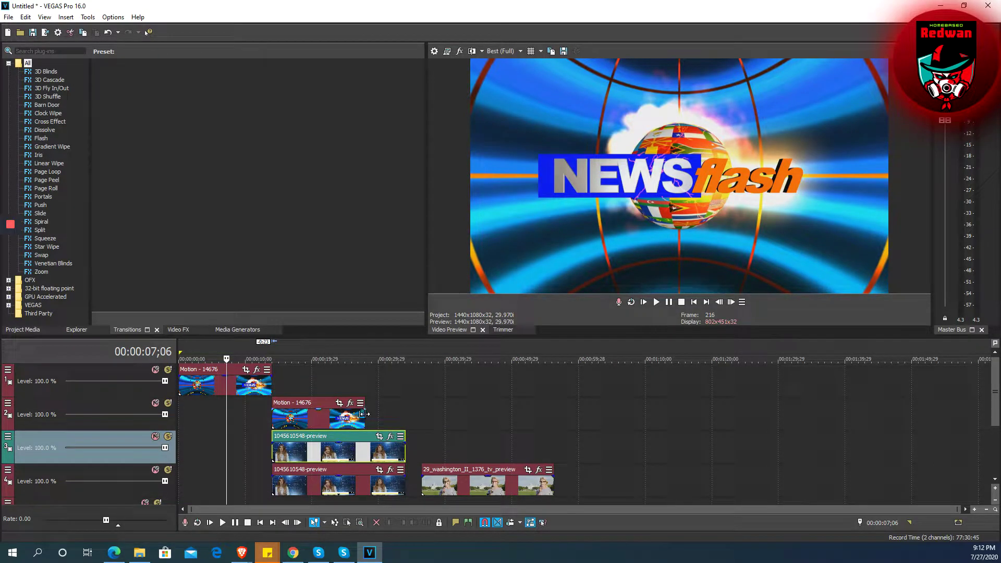
pyautogui.moveTo(365, 413); pyautogui.dragTo(576, 428)
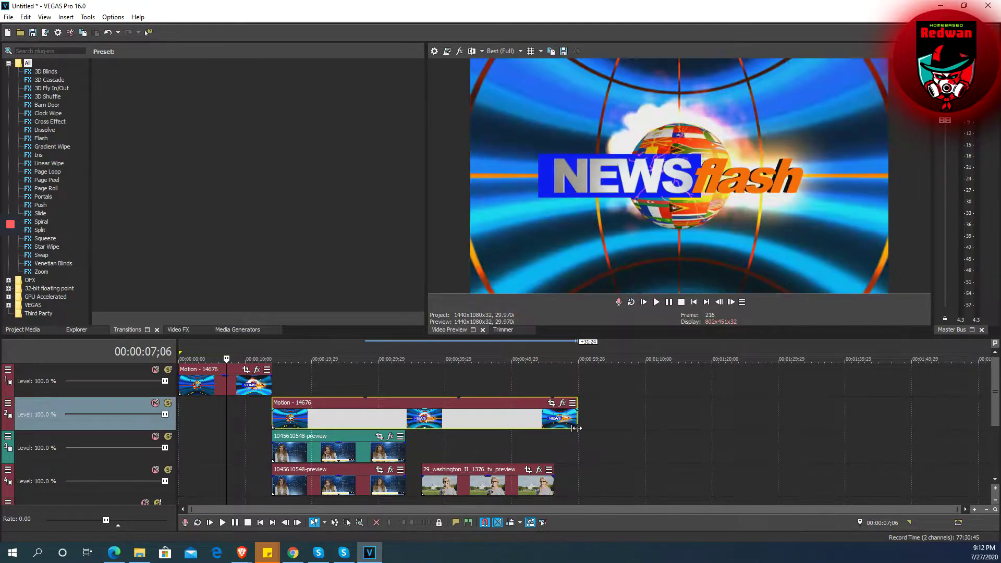
# Select the Motion - 14676 intro copy on track 2 with the playhead at 8;04
pyautogui.click(245, 386)
pyautogui.click(284, 412)
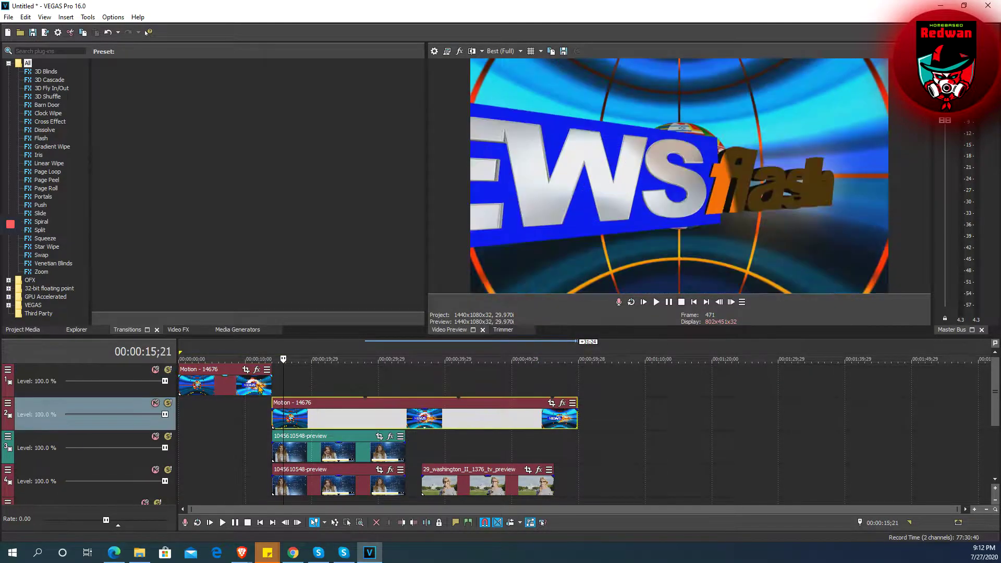
pyautogui.click(254, 386)
pyautogui.click(285, 412)
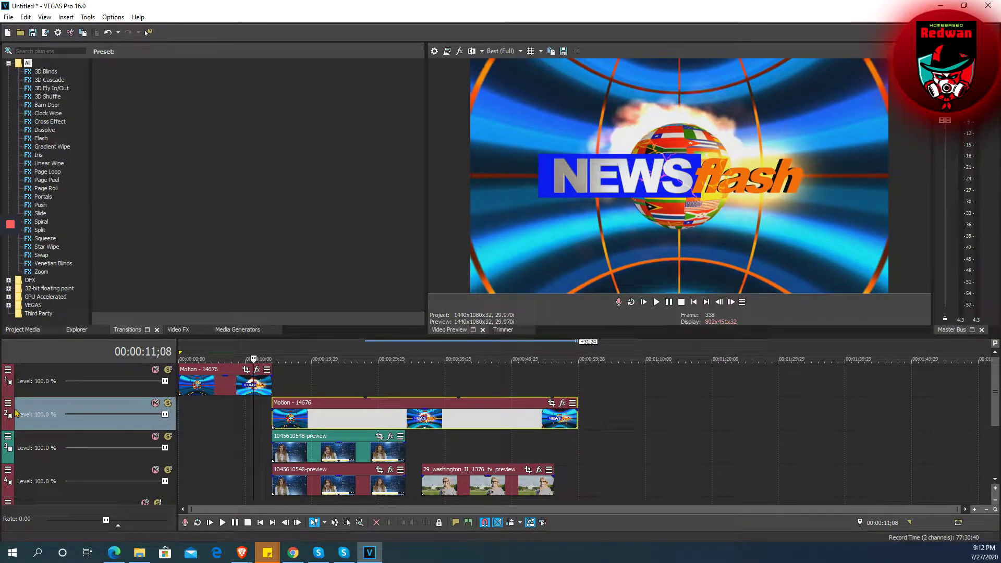
pyautogui.click(278, 422)
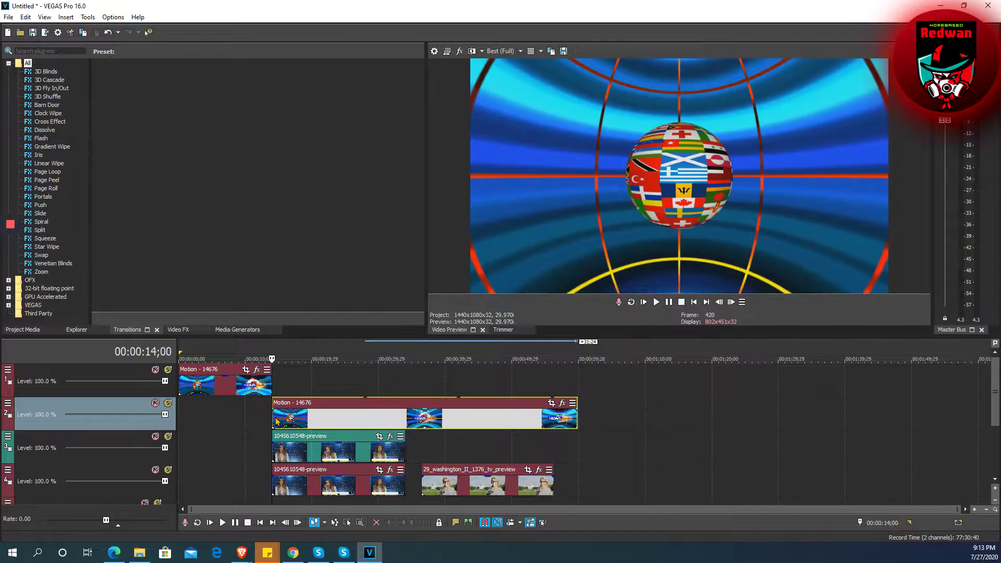
pyautogui.click(7, 403)
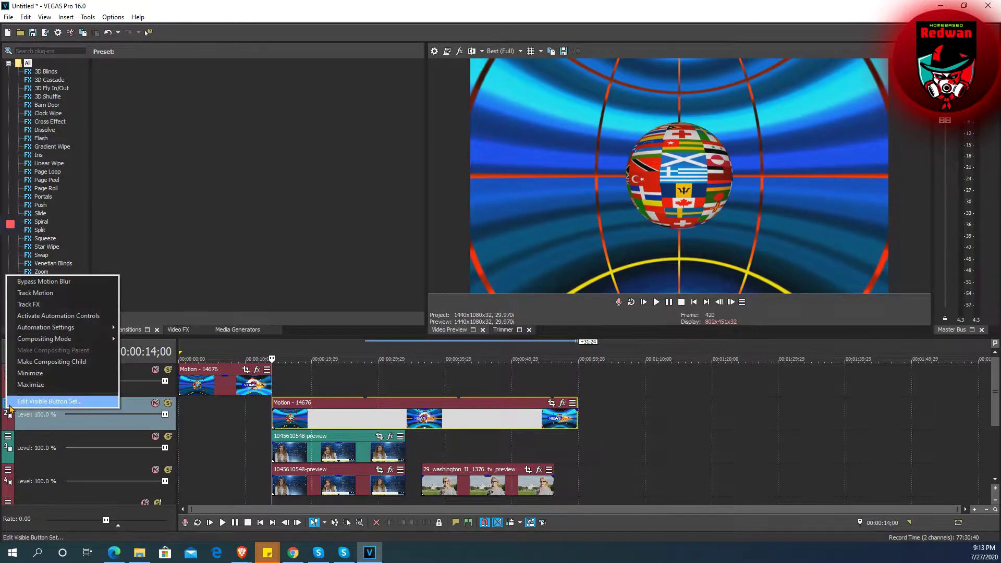
pyautogui.click(233, 417)
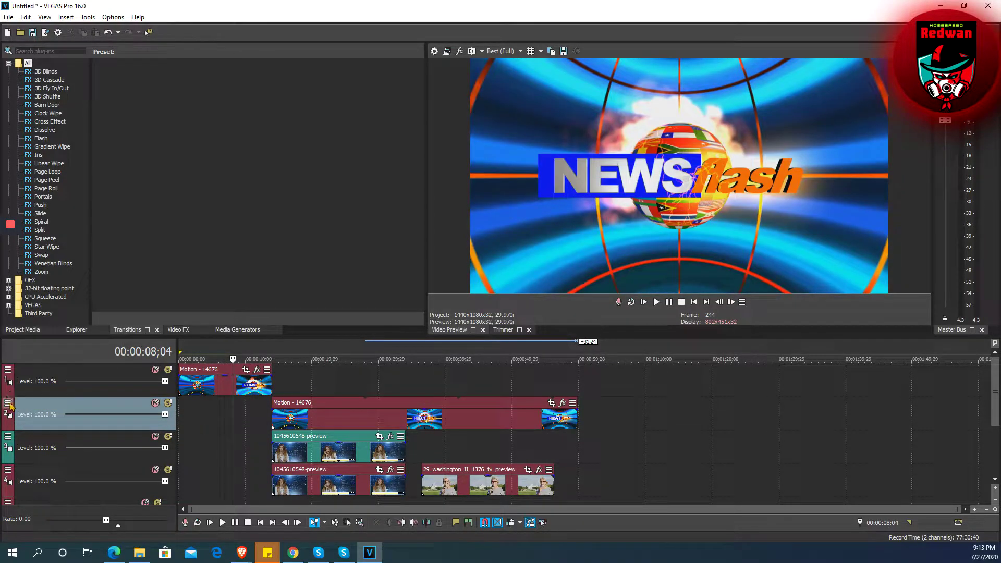
pyautogui.click(350, 416)
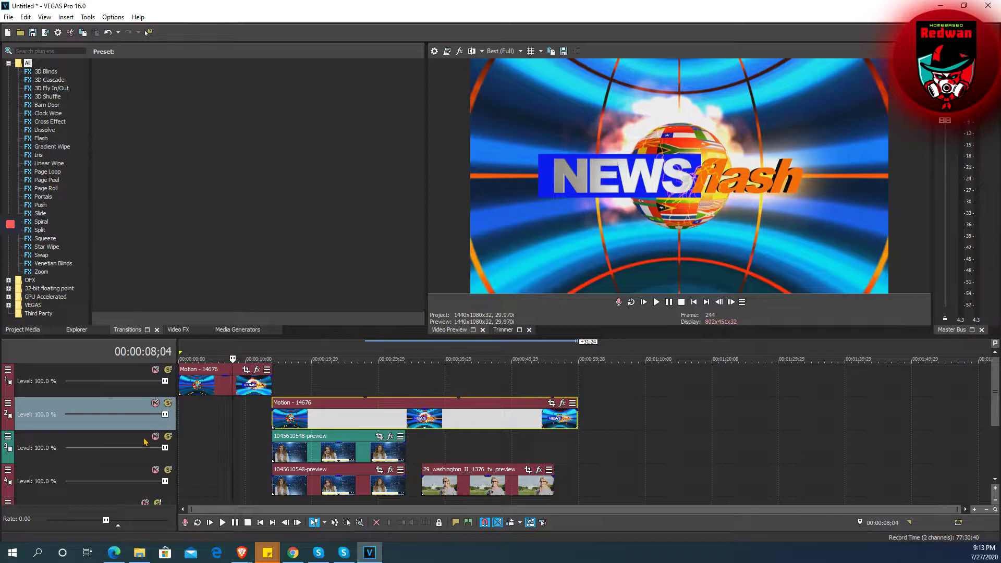
# In Track Motion, shrink track 2's NEWSflash to about 270×202 and place it top-right
pyautogui.click(8, 403)
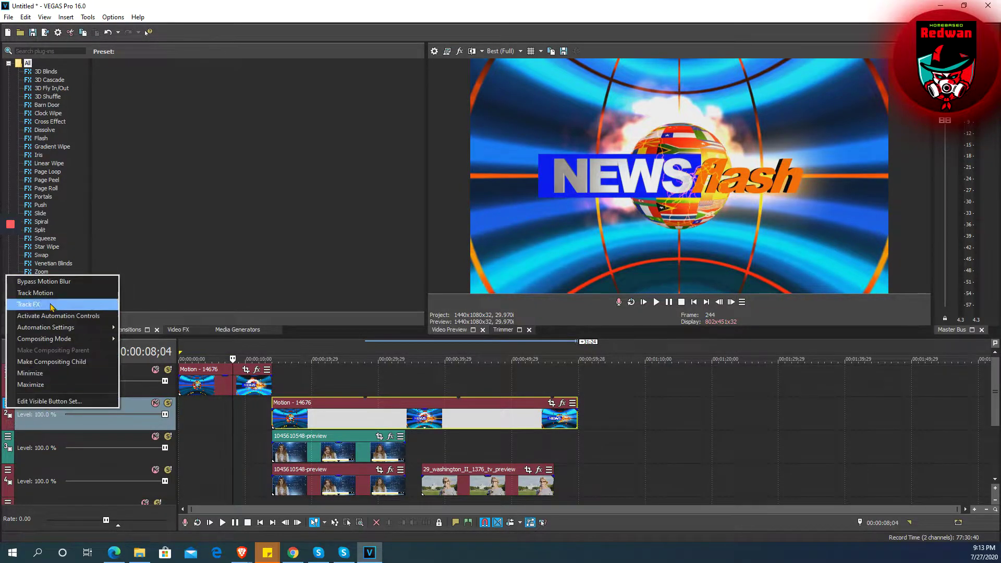
pyautogui.click(35, 292)
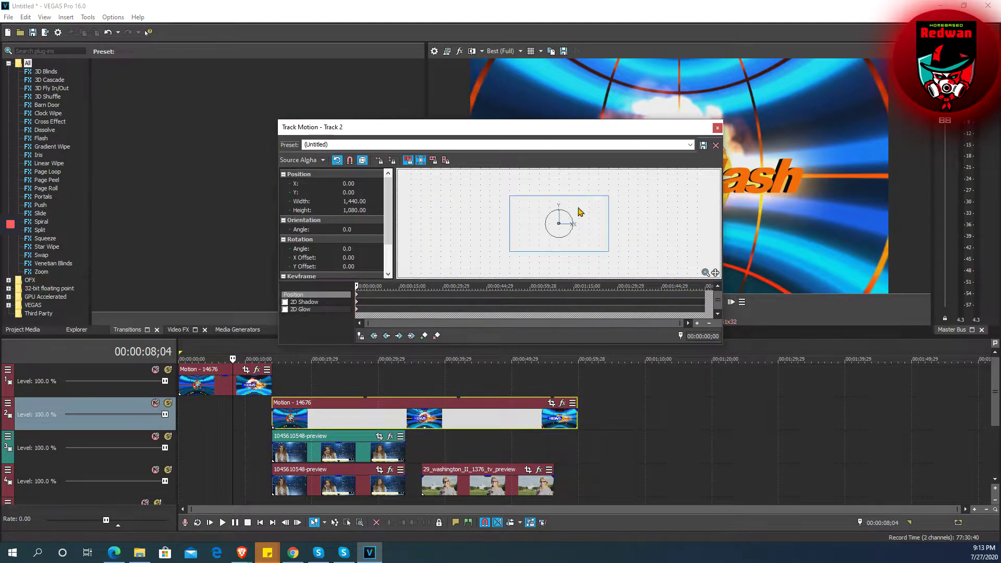
pyautogui.moveTo(608, 197); pyautogui.dragTo(590, 207)
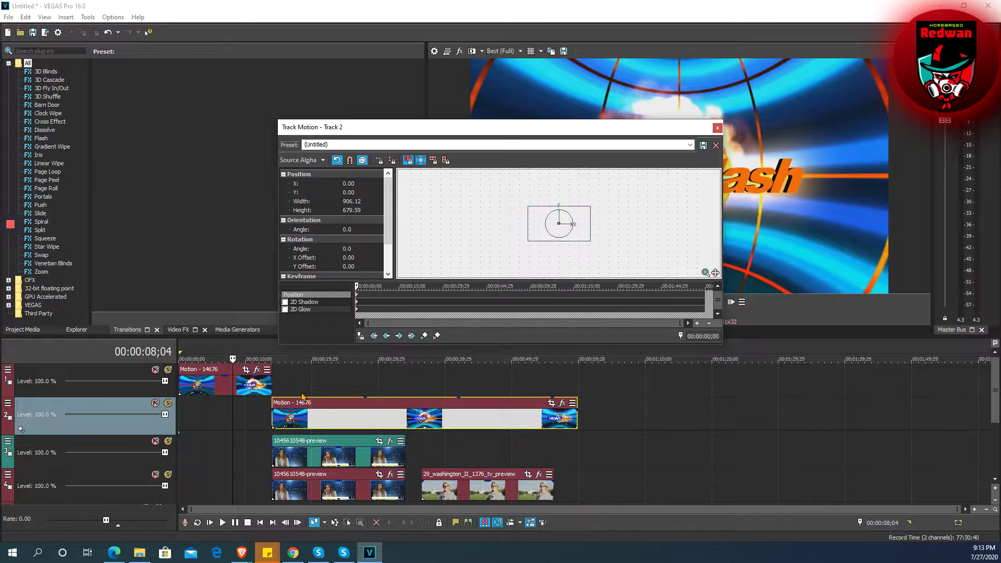
pyautogui.moveTo(635, 134); pyautogui.dragTo(382, 126)
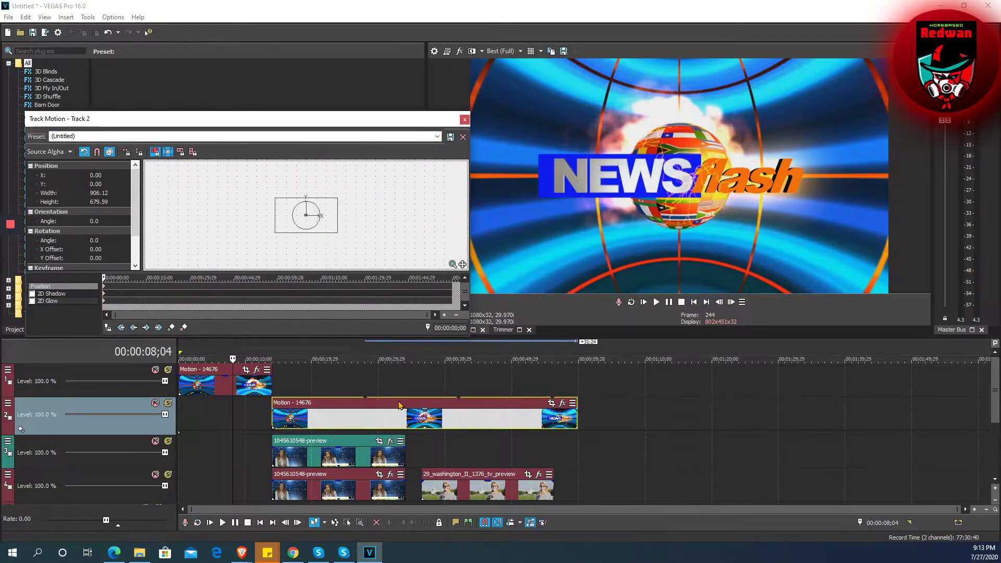
pyautogui.click(382, 355)
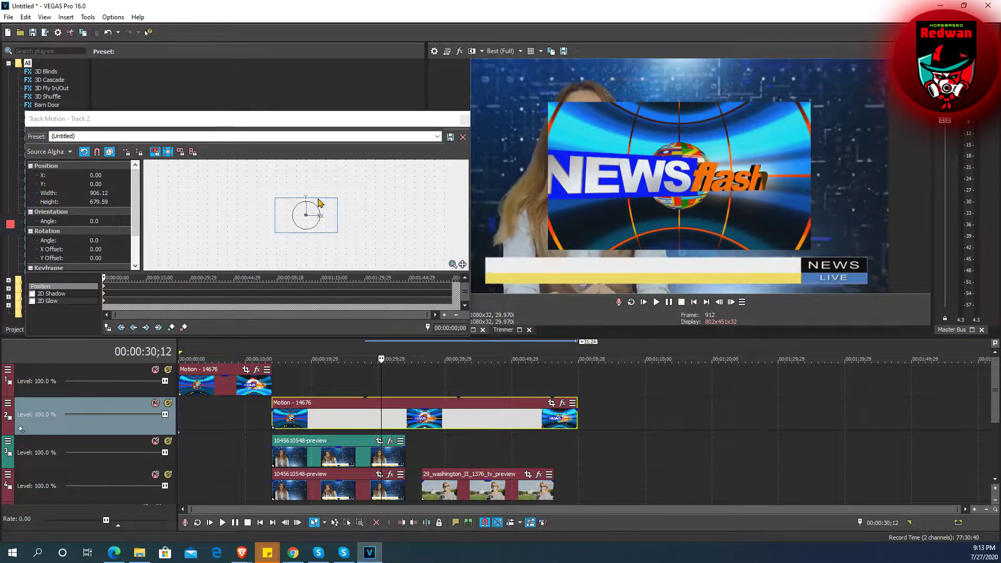
pyautogui.moveTo(337, 199); pyautogui.dragTo(316, 212)
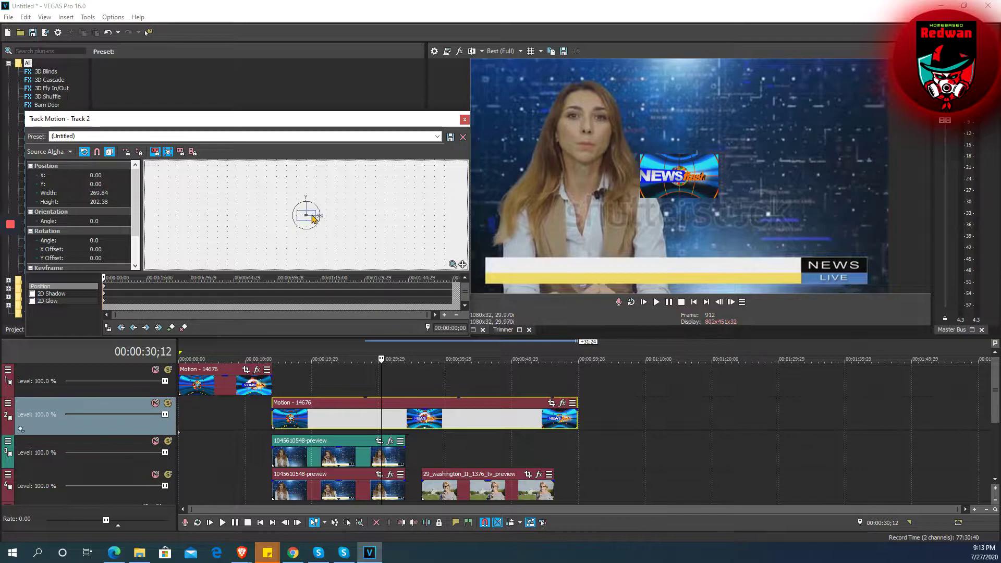
pyautogui.scroll(5, 316, 230)
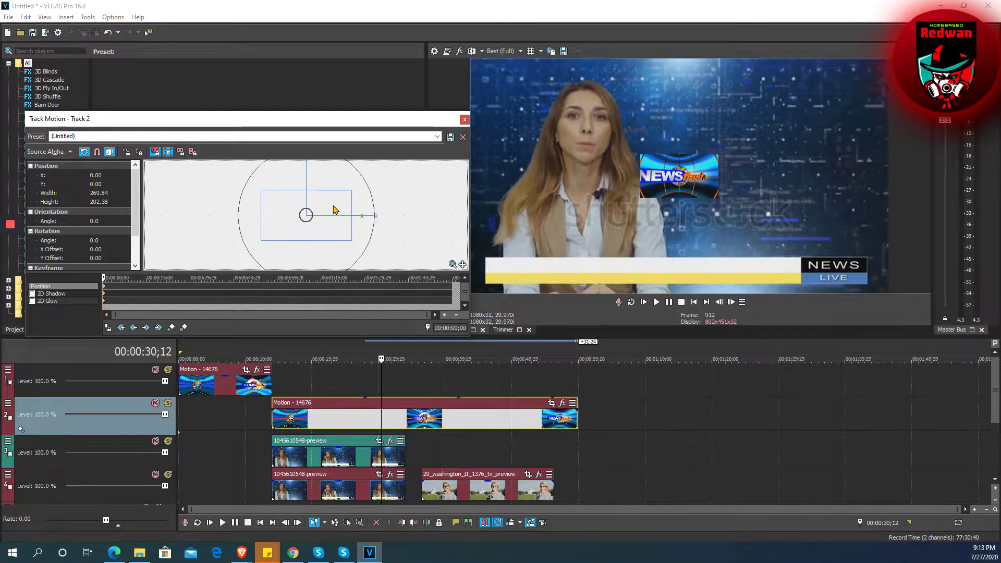
pyautogui.moveTo(336, 210); pyautogui.dragTo(525, 101)
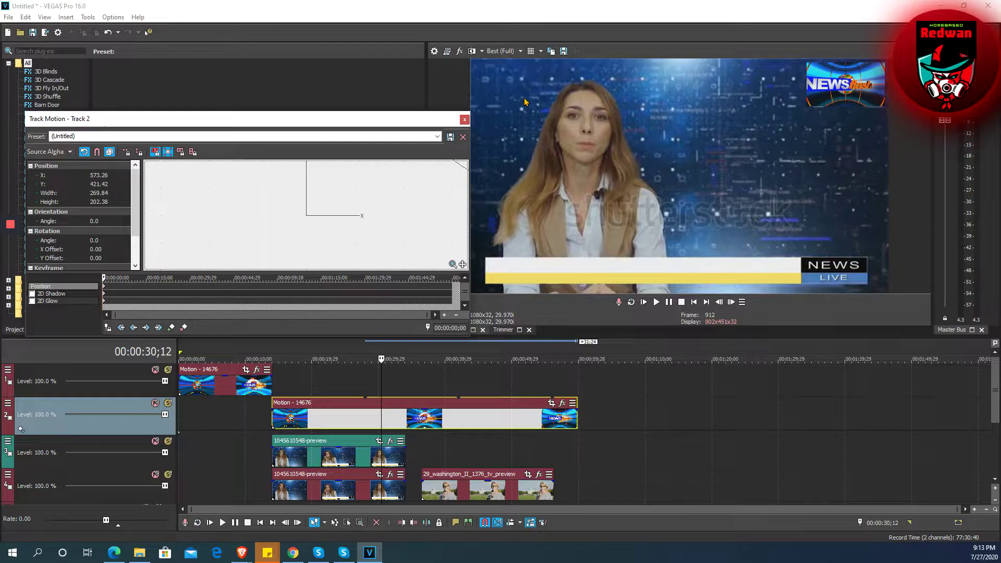
pyautogui.scroll(-3, 387, 219)
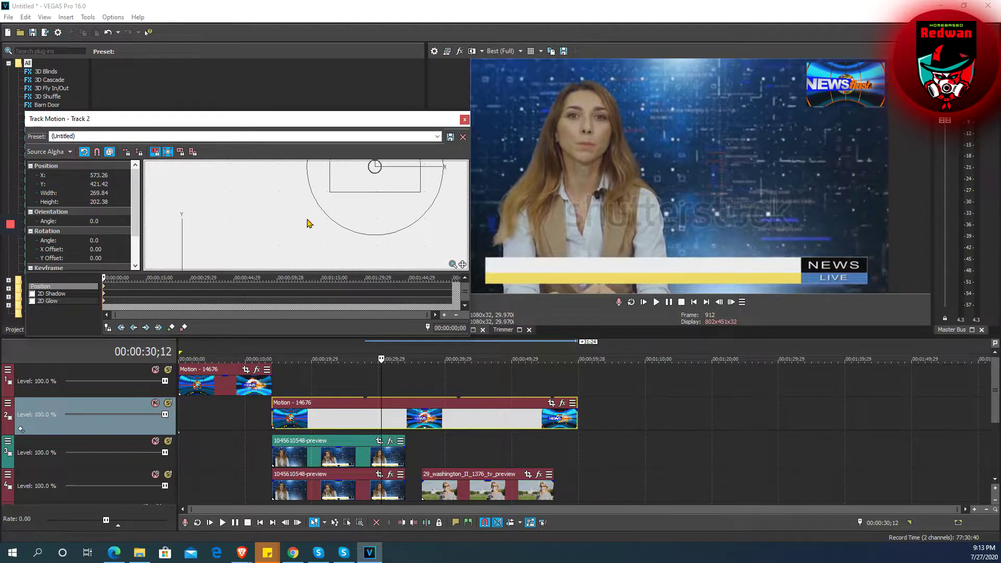
pyautogui.moveTo(330, 204); pyautogui.dragTo(332, 202)
pyautogui.click(465, 120)
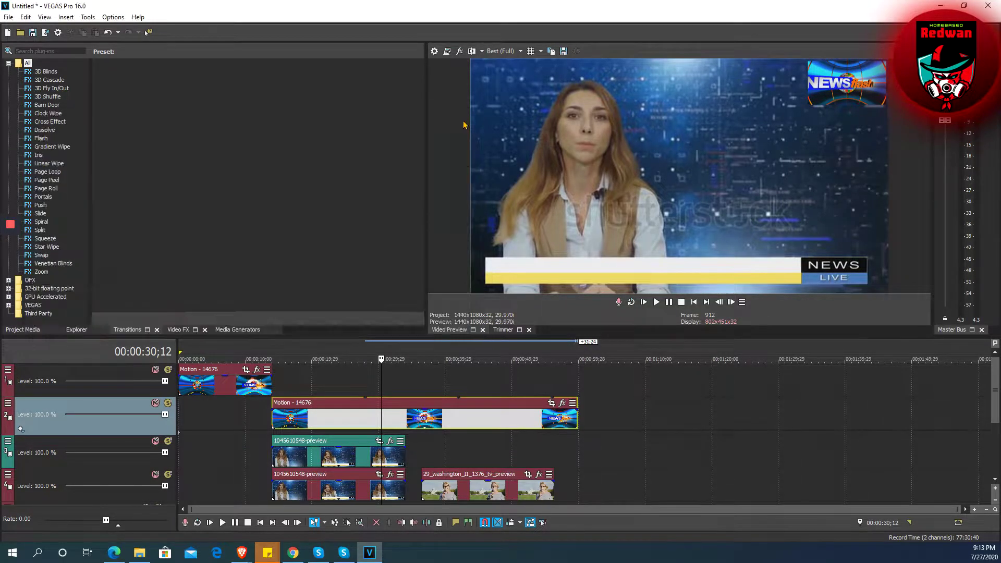
pyautogui.click(298, 383)
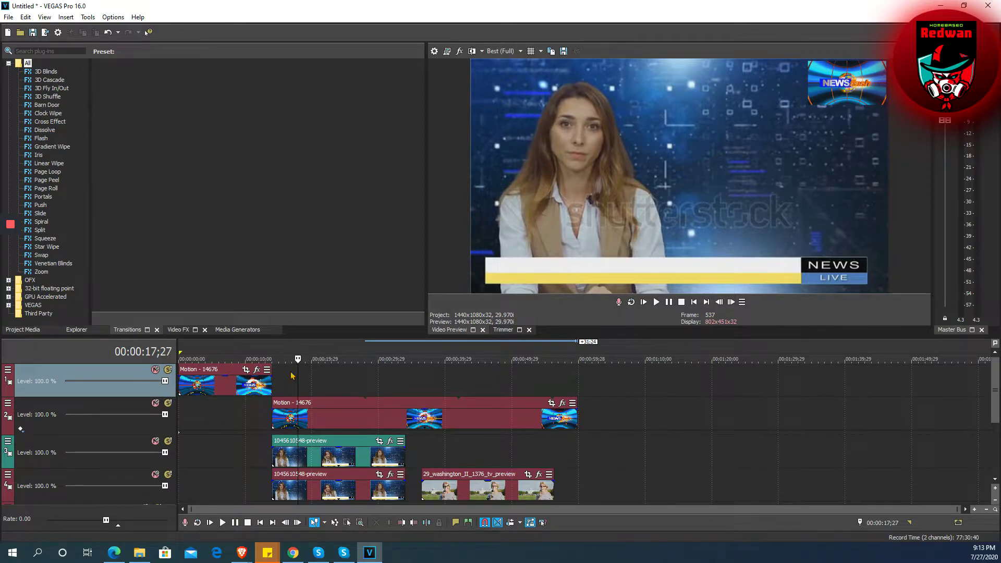
pyautogui.press('space')
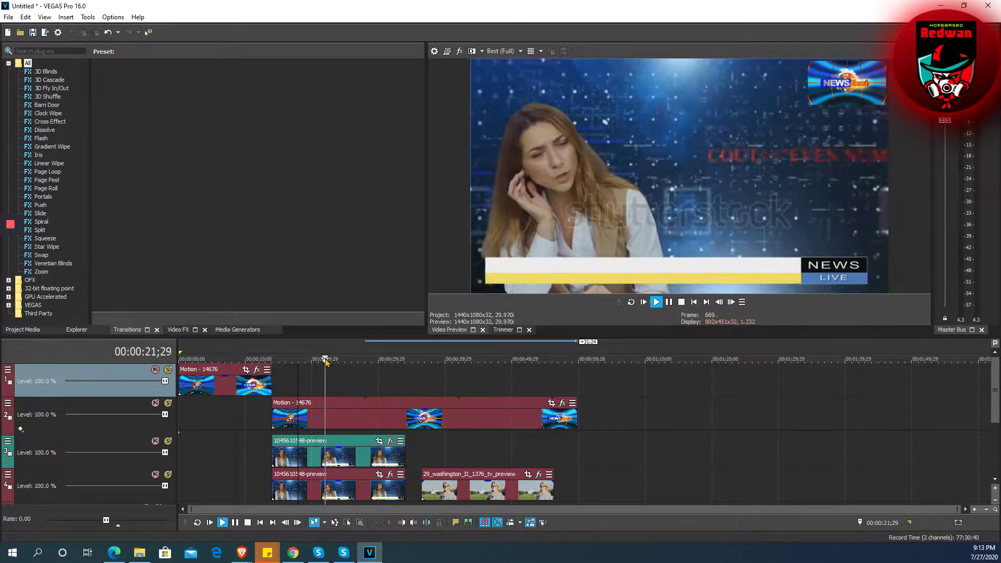
pyautogui.press('space')
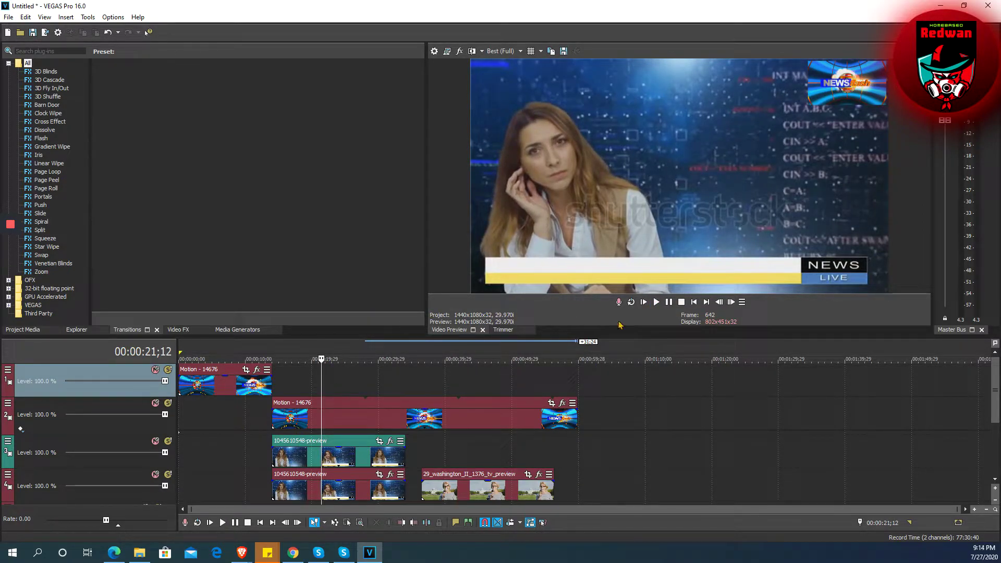
pyautogui.click(657, 302)
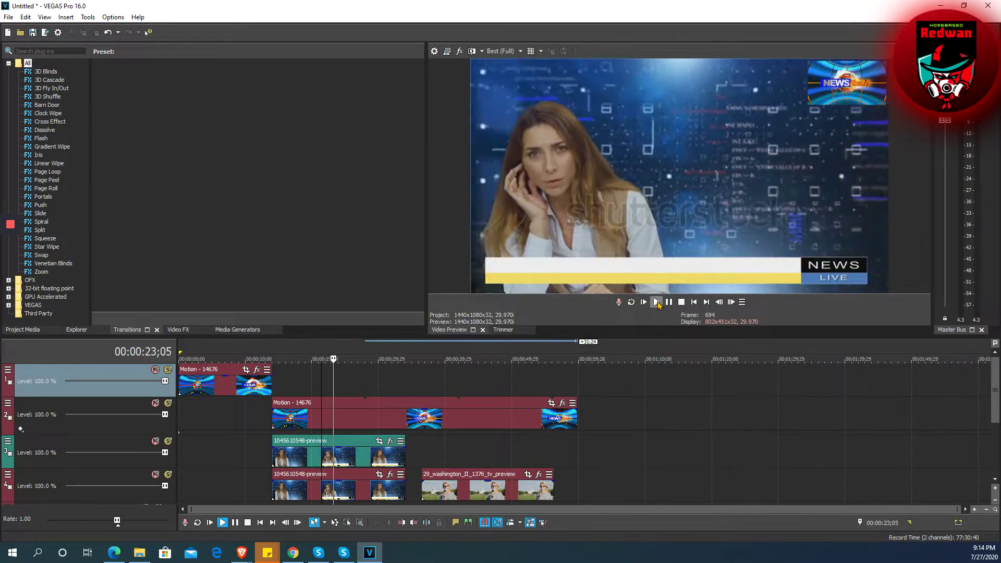
pyautogui.click(657, 302)
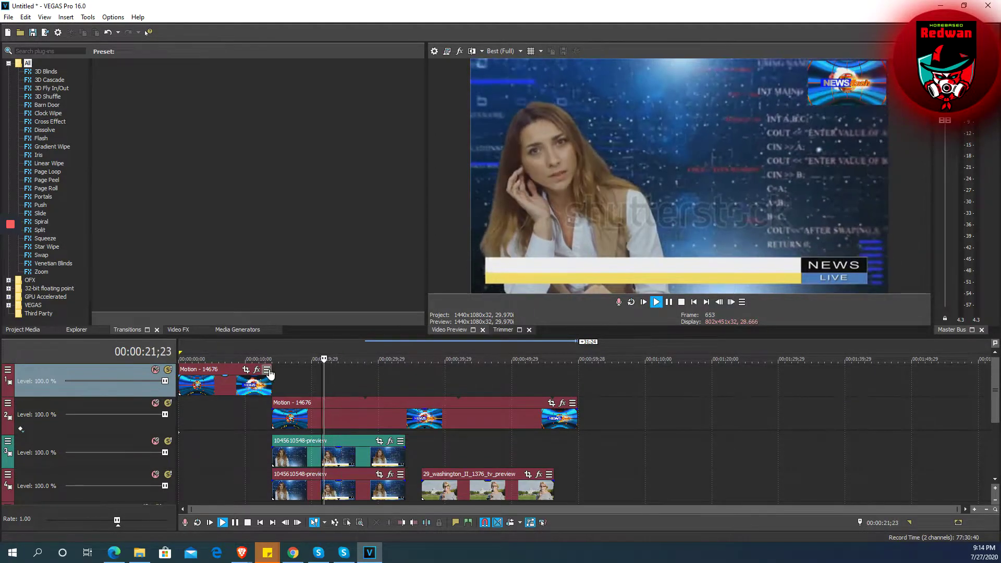
pyautogui.click(679, 304)
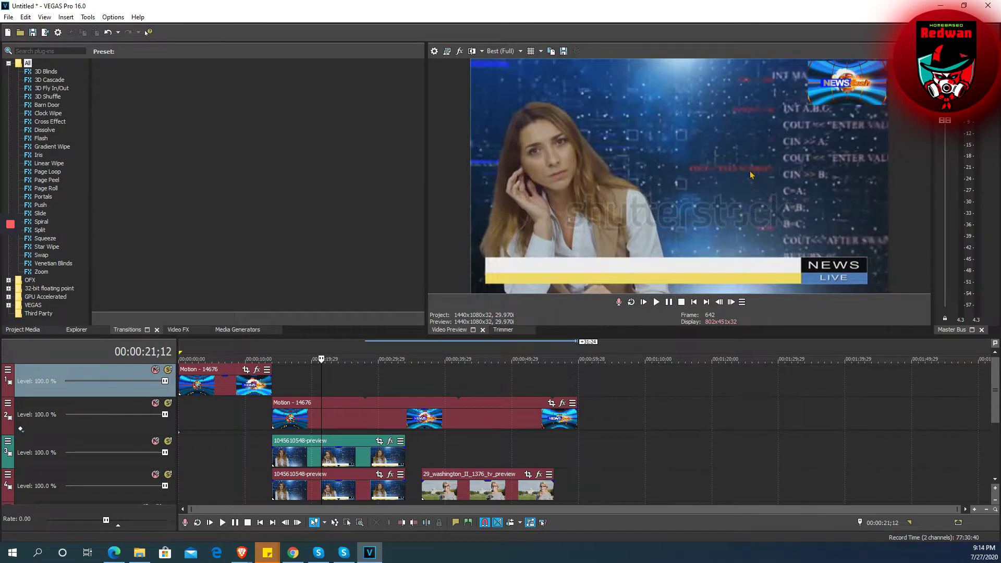
pyautogui.click(288, 417)
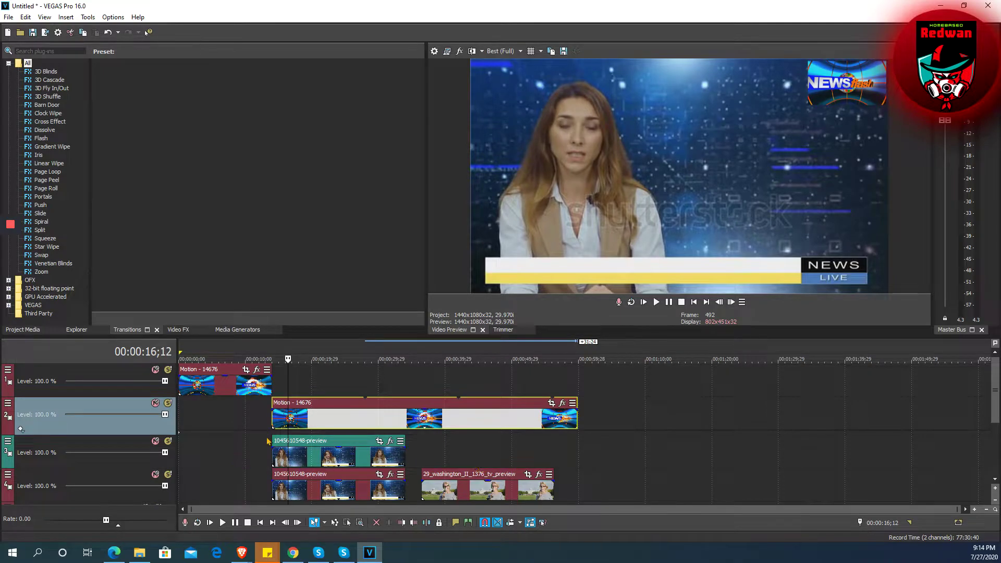
pyautogui.click(610, 377)
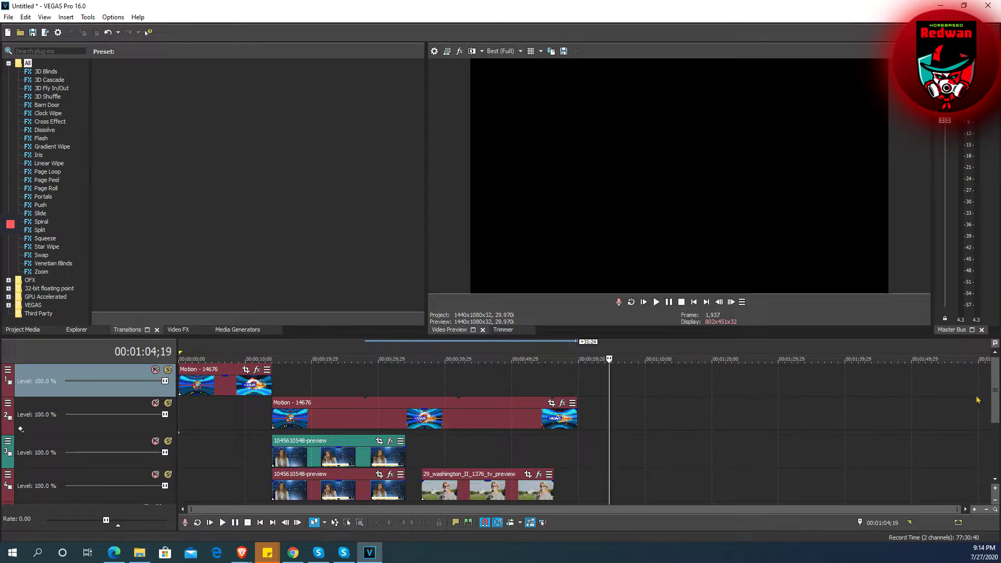
pyautogui.moveTo(995, 385); pyautogui.dragTo(987, 439)
pyautogui.scroll(3, 987, 439)
pyautogui.click(280, 386)
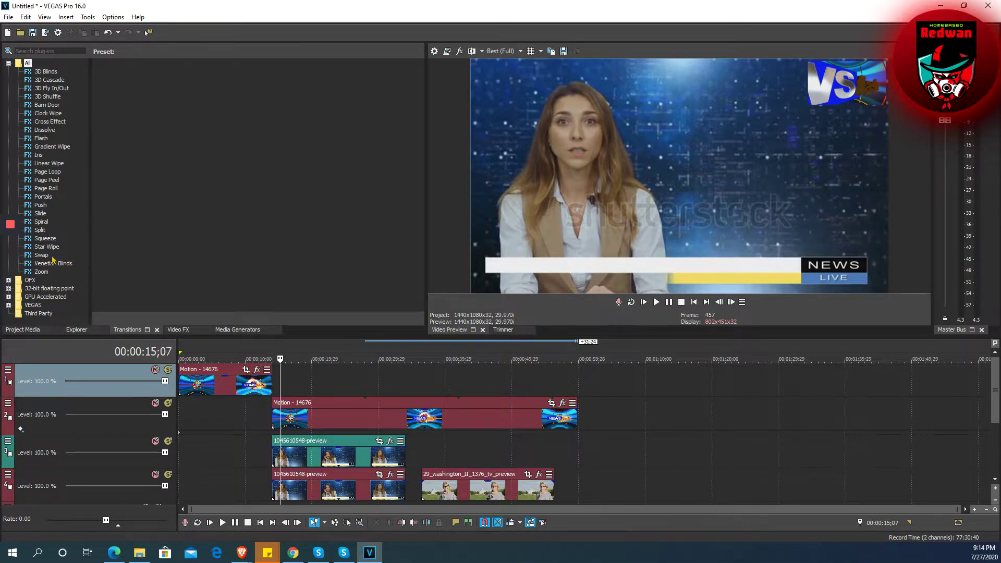
pyautogui.click(301, 442)
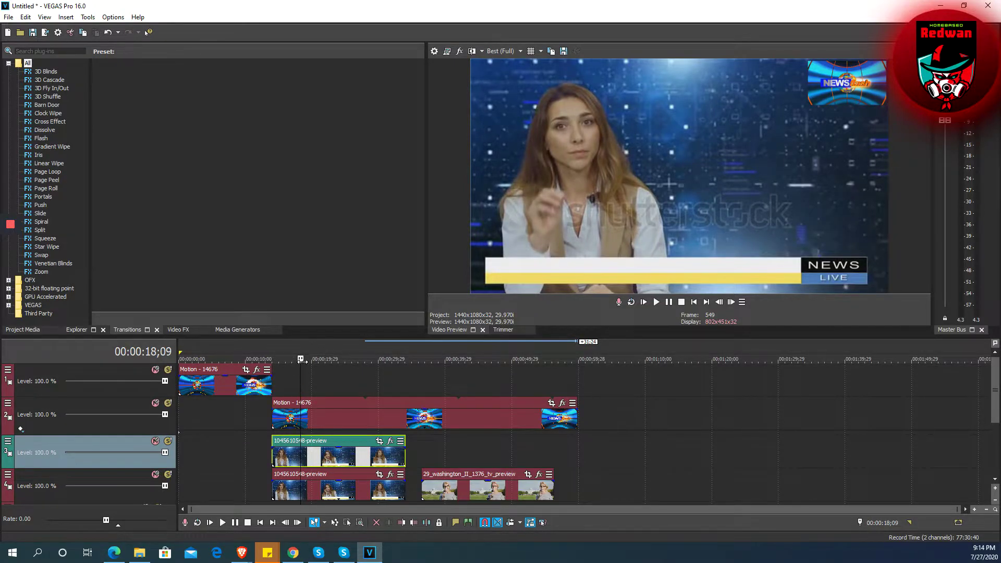
pyautogui.press('Left')
pyautogui.press('Left')
pyautogui.press('Left')
pyautogui.press('Left')
pyautogui.press('Left')
pyautogui.press('Left')
pyautogui.press('Left')
pyautogui.press('Left')
pyautogui.press('Left')
pyautogui.press('Left')
pyautogui.press('Left')
pyautogui.press('Left')
pyautogui.press('Left')
pyautogui.press('Left')
pyautogui.press('Left')
pyautogui.press('Left')
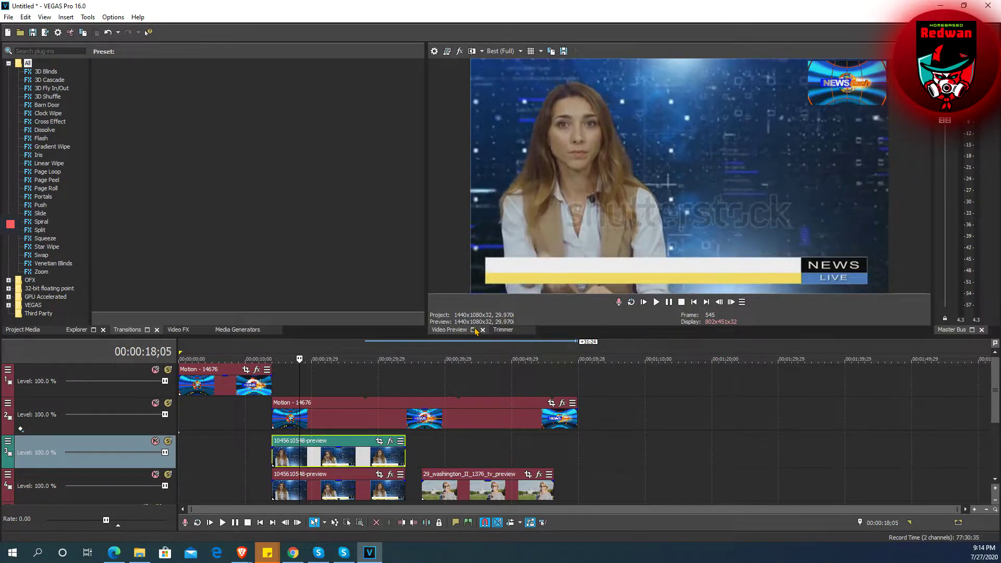
pyautogui.press('Right')
pyautogui.press('Right')
pyautogui.press('Right')
pyautogui.press('Right')
pyautogui.press('Right')
pyautogui.press('Right')
pyautogui.press('Right')
pyautogui.press('Right')
pyautogui.press('Right')
pyautogui.press('Right')
pyautogui.press('Right')
pyautogui.press('Right')
pyautogui.press('Right')
pyautogui.press('Right')
pyautogui.press('Right')
pyautogui.press('Right')
pyautogui.press('Right')
pyautogui.press('Right')
pyautogui.press('Right')
pyautogui.press('Right')
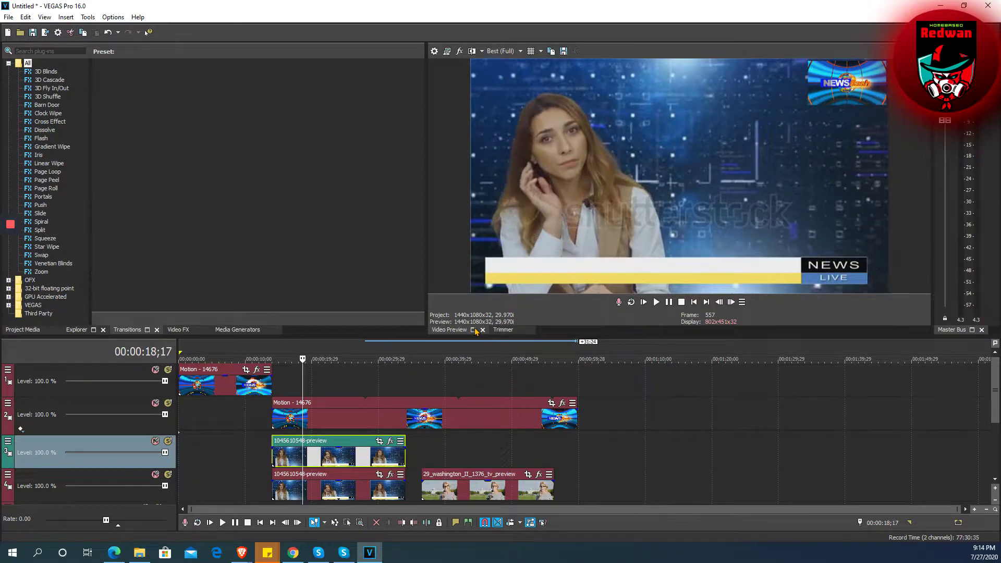
pyautogui.press('Right')
pyautogui.press('Right')
pyautogui.press('Right')
pyautogui.press('Right')
pyautogui.press('Right')
pyautogui.press('Right')
pyautogui.press('Right')
pyautogui.press('Right')
pyautogui.press('Right')
pyautogui.press('Right')
pyautogui.press('Right')
pyautogui.press('Right')
pyautogui.press('Right')
pyautogui.press('Right')
pyautogui.press('Right')
pyautogui.press('Right')
pyautogui.press('Right')
pyautogui.press('Right')
pyautogui.press('Right')
pyautogui.press('Right')
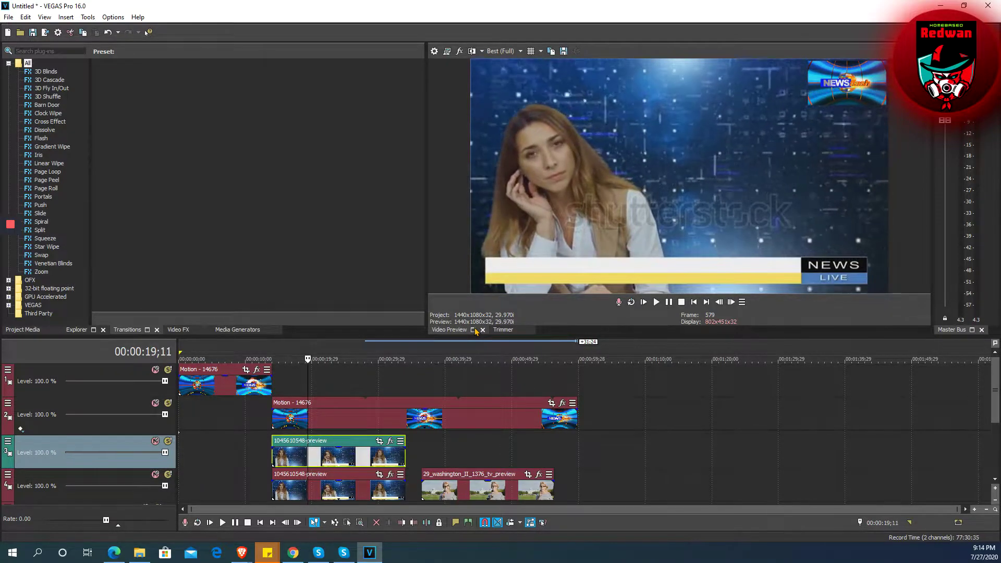
pyautogui.press('Right')
pyautogui.press('Right')
pyautogui.press('Right')
pyautogui.press('Right')
pyautogui.press('Right')
pyautogui.press('Right')
pyautogui.press('Right')
pyautogui.press('Right')
pyautogui.press('Right')
pyautogui.press('Right')
pyautogui.press('Right')
pyautogui.press('Right')
pyautogui.press('Right')
pyautogui.press('Right')
pyautogui.press('Right')
pyautogui.press('Right')
pyautogui.press('Right')
pyautogui.press('Right')
pyautogui.press('Right')
pyautogui.press('Right')
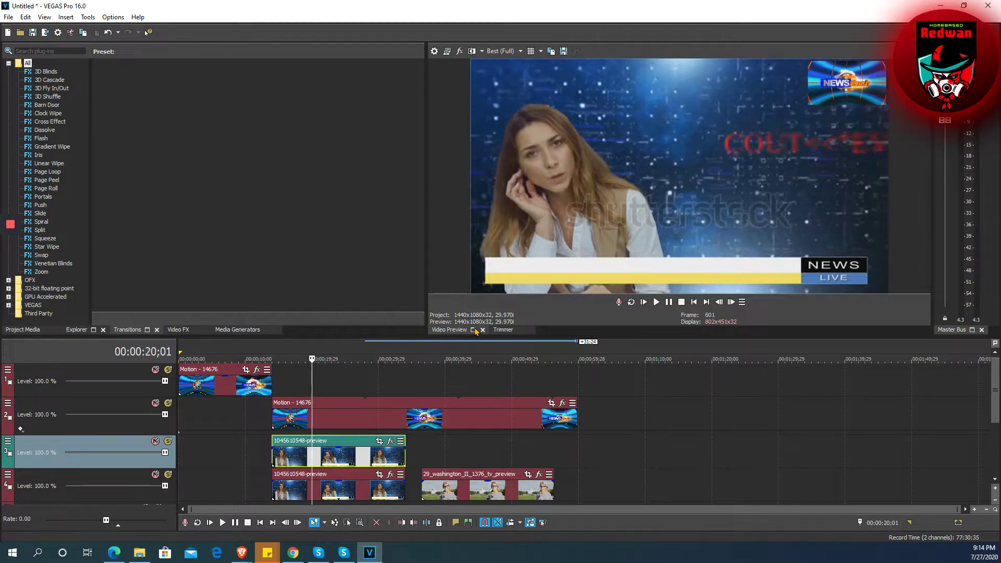
pyautogui.press('Left')
pyautogui.press('Left')
pyautogui.press('Left')
pyautogui.press('Left')
pyautogui.press('Left')
pyautogui.press('Left')
pyautogui.press('Left')
pyautogui.press('Left')
pyautogui.press('Left')
pyautogui.press('Left')
pyautogui.press('Left')
pyautogui.press('Left')
pyautogui.press('Left')
pyautogui.press('Left')
pyautogui.press('Left')
pyautogui.press('Left')
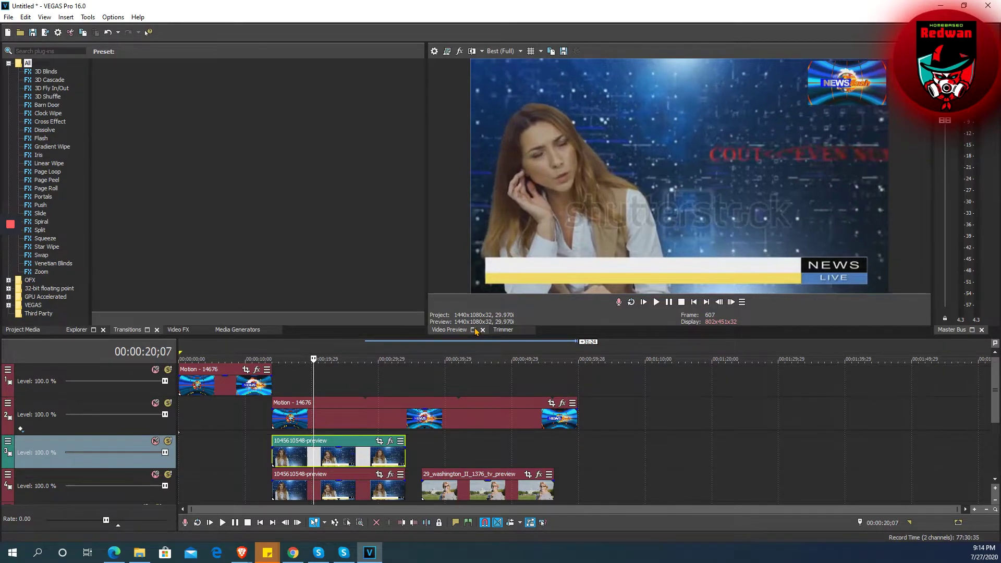
pyautogui.press('Right')
pyautogui.press('Right')
pyautogui.press('Right')
pyautogui.press('Right')
pyautogui.press('Right')
pyautogui.press('Right')
pyautogui.press('Right')
pyautogui.press('Right')
pyautogui.press('Right')
pyautogui.press('Right')
pyautogui.press('Right')
pyautogui.press('Right')
pyautogui.press('Right')
pyautogui.press('Right')
pyautogui.press('Right')
pyautogui.press('Right')
pyautogui.press('Right')
pyautogui.press('Right')
pyautogui.press('Right')
pyautogui.press('Right')
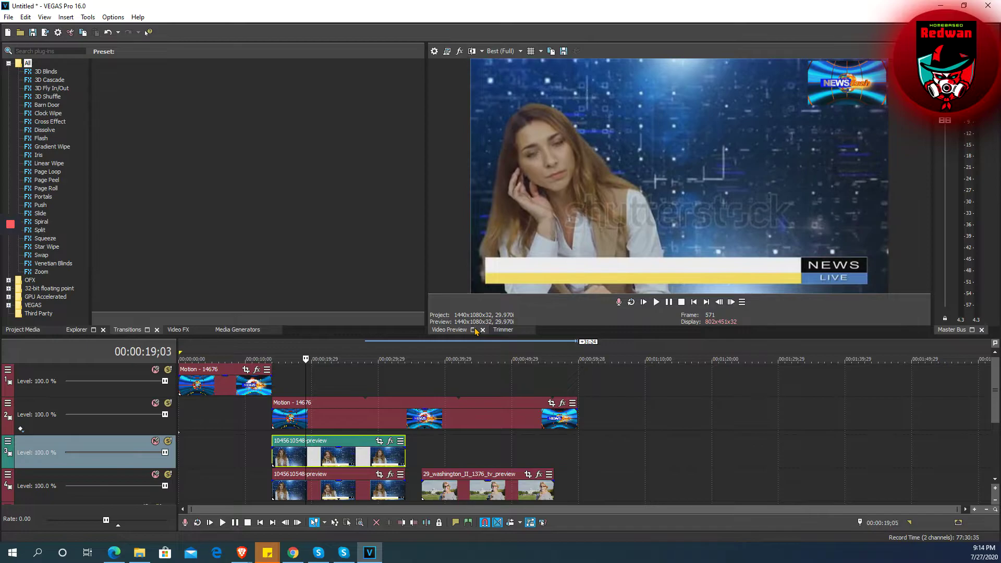
pyautogui.press('Right')
pyautogui.press('Right')
pyautogui.press('Right')
pyautogui.press('Right')
pyautogui.press('Right')
pyautogui.press('Right')
pyautogui.press('Right')
pyautogui.press('Right')
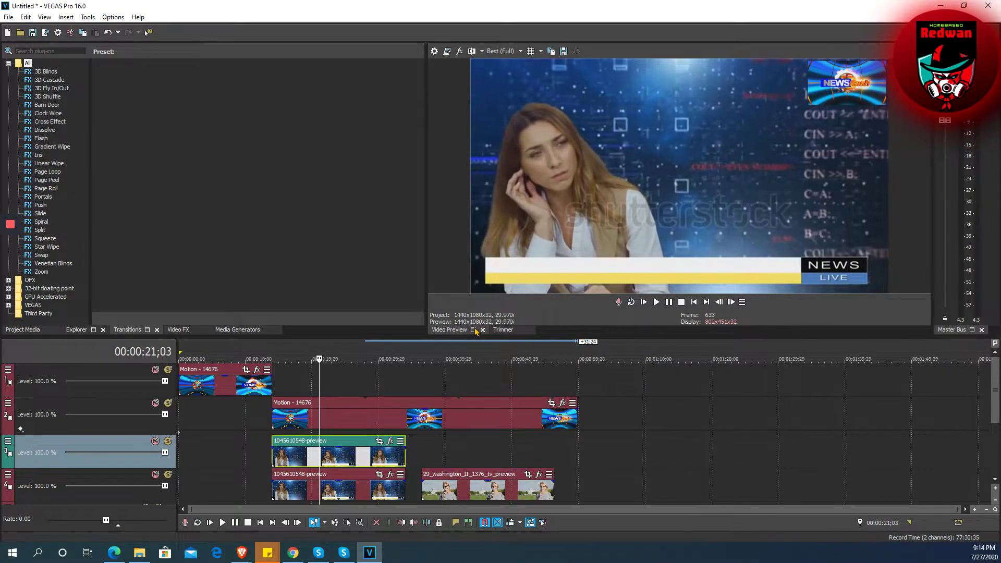
pyautogui.press('Right')
pyautogui.press('Right')
pyautogui.press('Right')
pyautogui.press('Right')
pyautogui.press('Right')
pyautogui.press('Right')
pyautogui.press('Right')
pyautogui.press('Right')
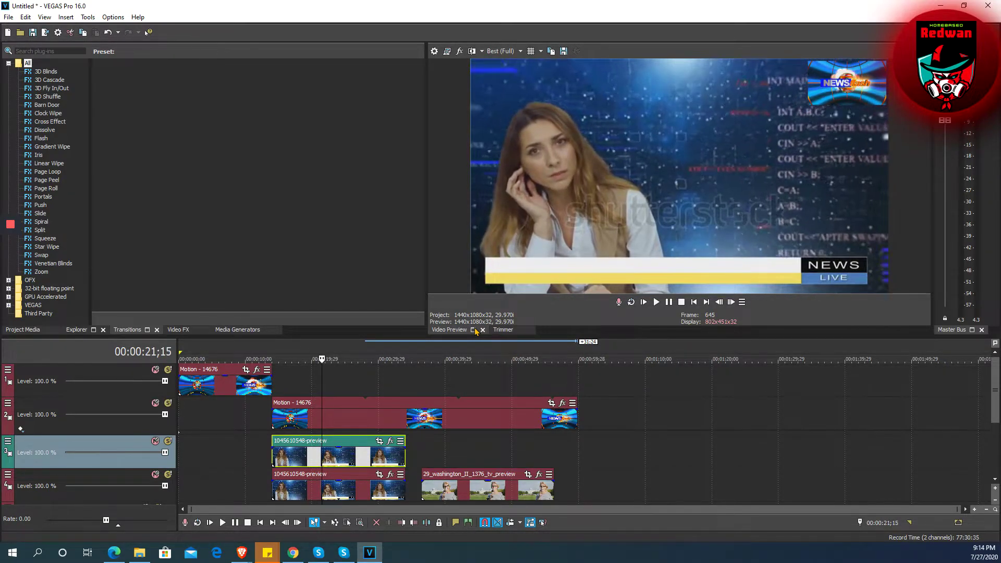
pyautogui.press('Left')
pyautogui.press('Left')
pyautogui.press('Left')
pyautogui.press('Left')
pyautogui.press('Left')
pyautogui.press('Left')
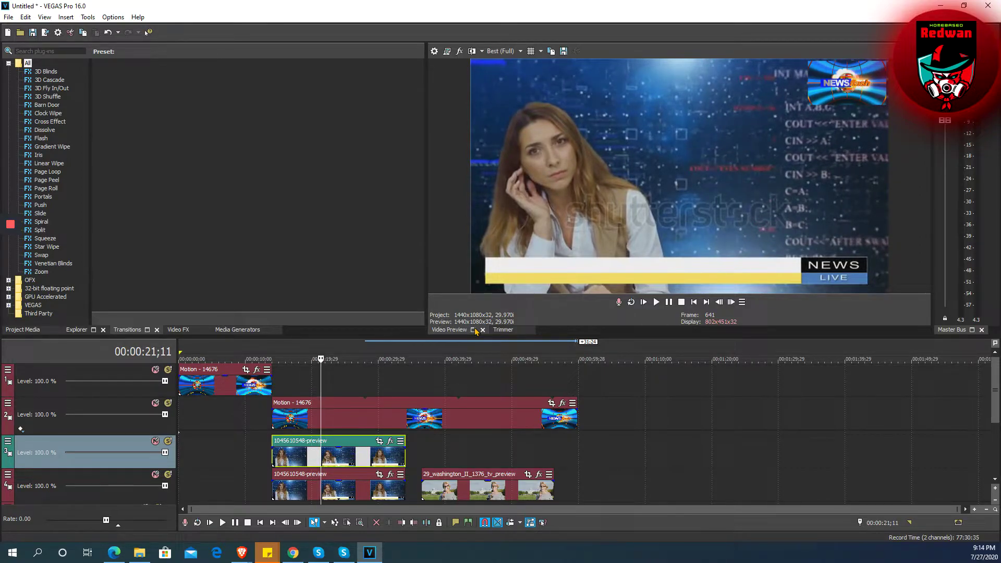
# Split the track-3 anchor clip at about 21;12 and move the remainder far right
pyautogui.moveTo(321, 454); pyautogui.dragTo(328, 452)
pyautogui.click(322, 455)
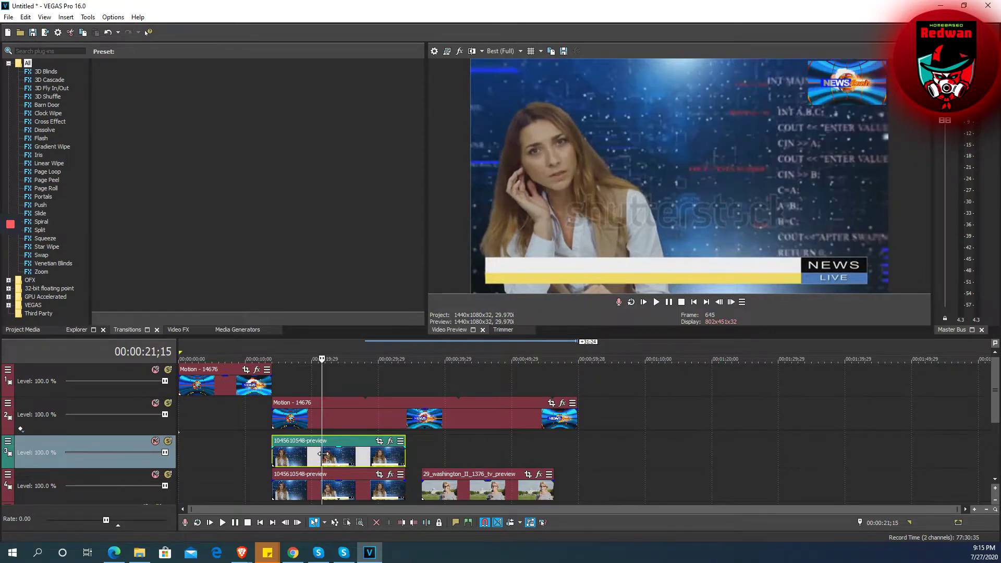
pyautogui.moveTo(321, 455); pyautogui.dragTo(322, 455)
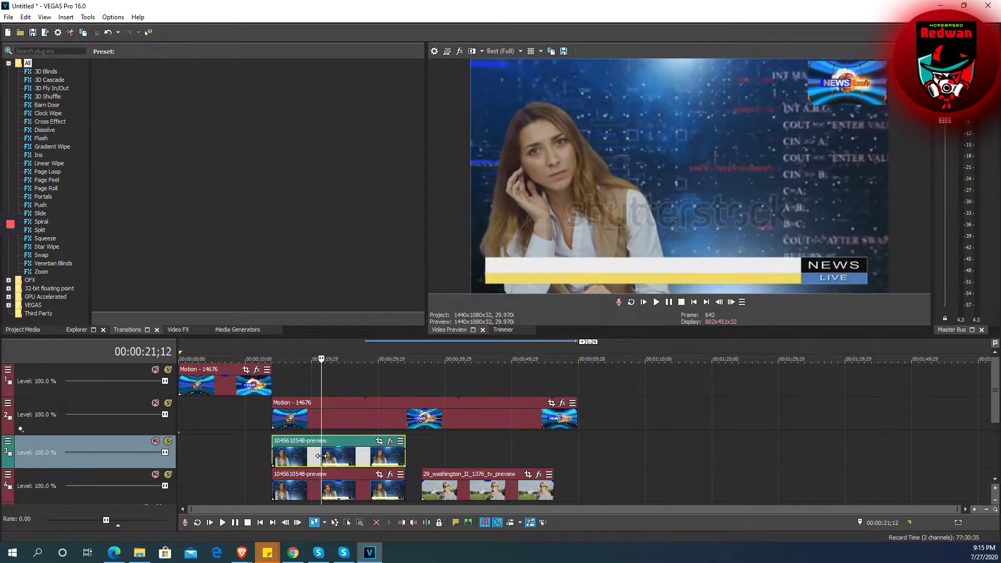
pyautogui.rightClick(322, 455)
pyautogui.click(398, 275)
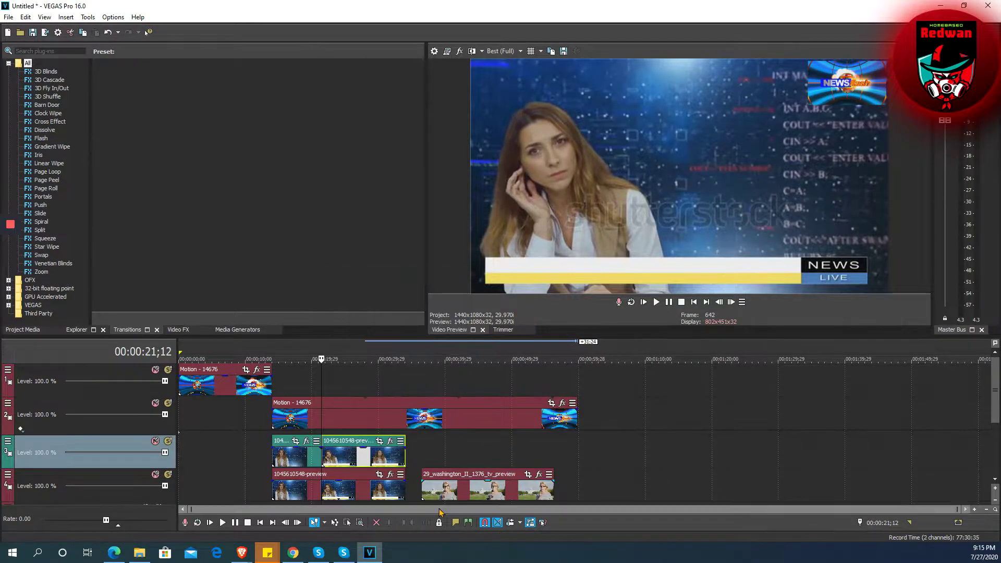
pyautogui.moveTo(347, 444); pyautogui.dragTo(687, 446)
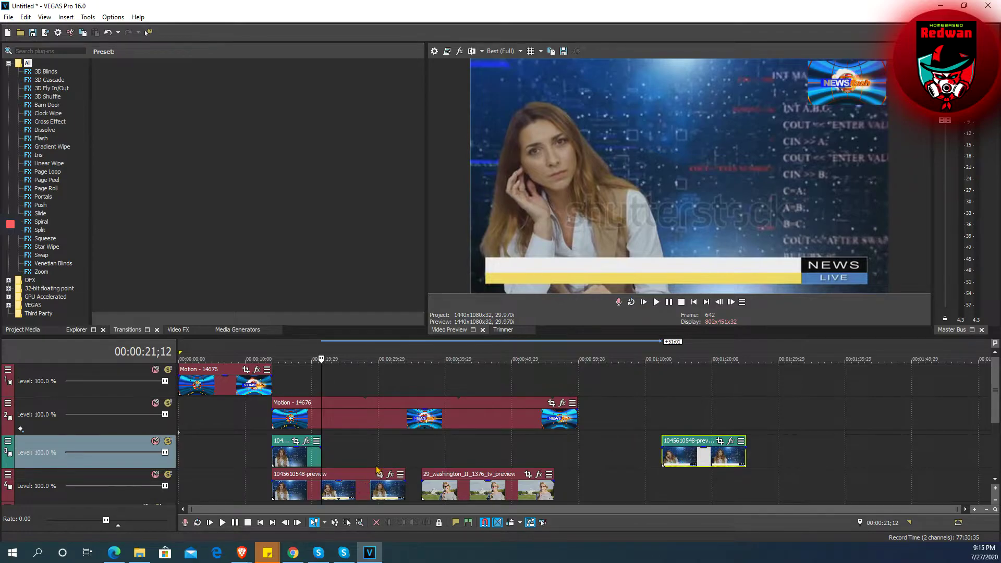
# Move the track-4 anchor clip to track 1's end, pull the Washington clip earlier, and play
pyautogui.click(295, 480)
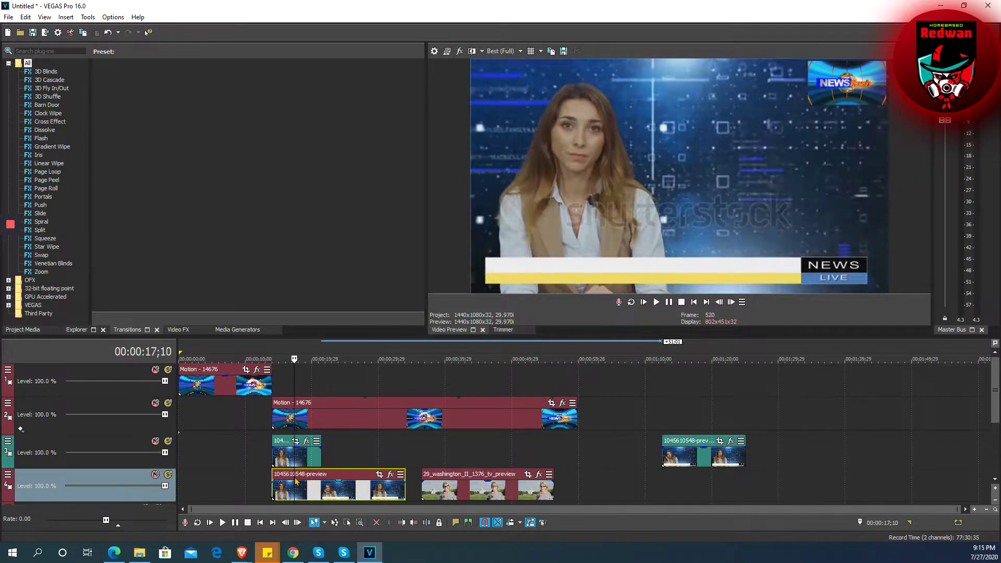
pyautogui.moveTo(333, 479); pyautogui.dragTo(732, 387)
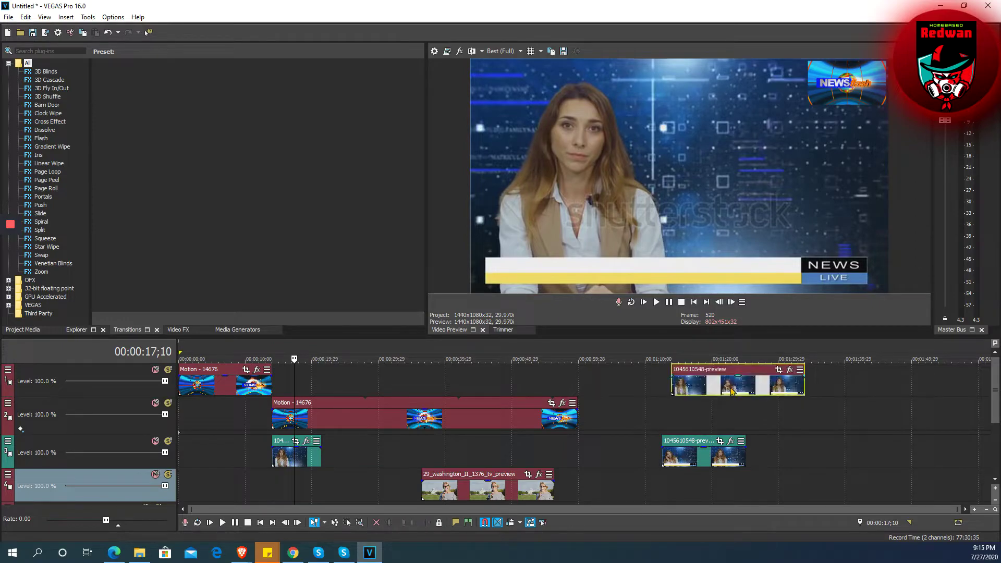
pyautogui.moveTo(462, 477); pyautogui.dragTo(363, 471)
pyautogui.click(307, 459)
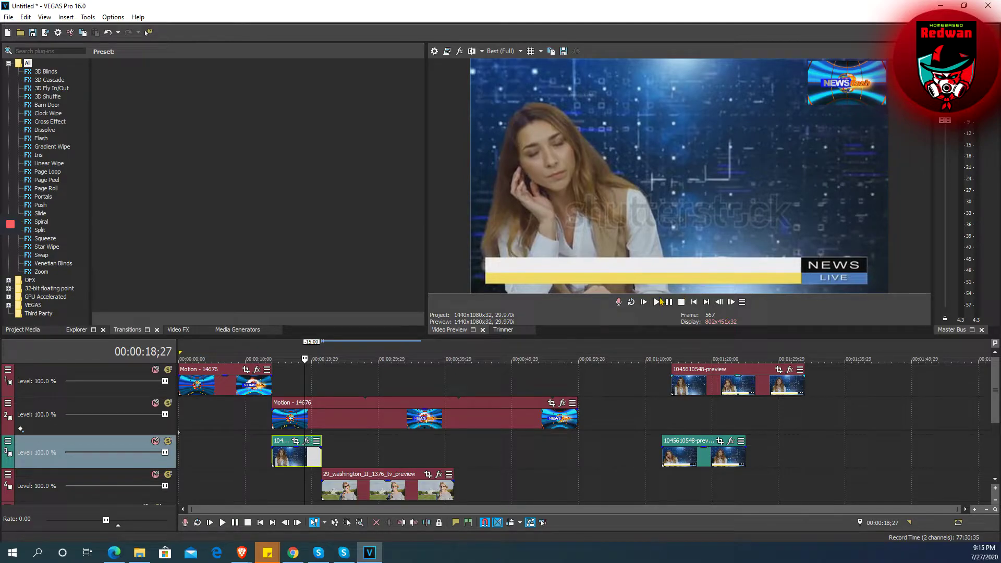
pyautogui.click(657, 302)
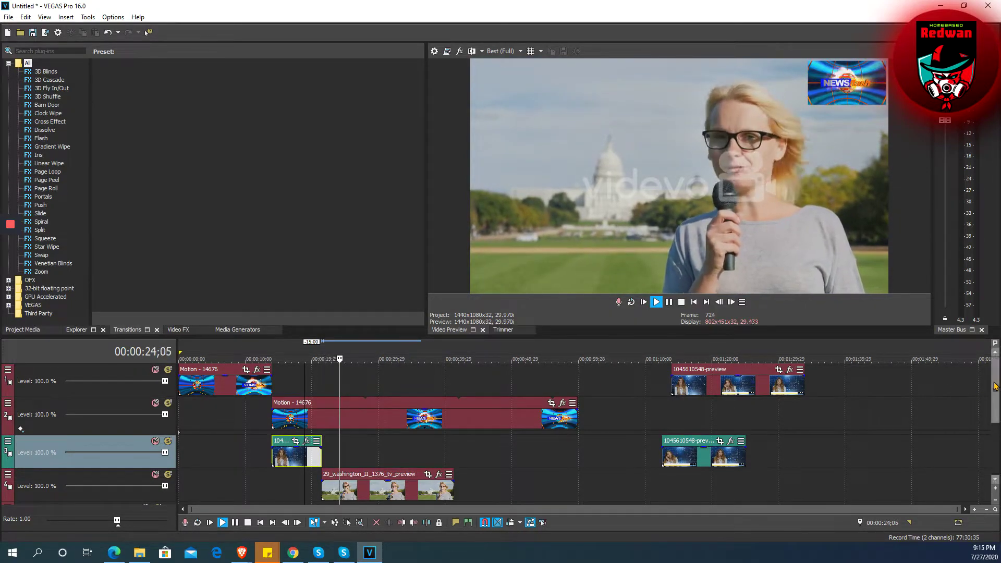
# Stop playback and split the Washington reporter clip on track 4 at 00:00:29;14
pyautogui.scroll(-1, 997, 389)
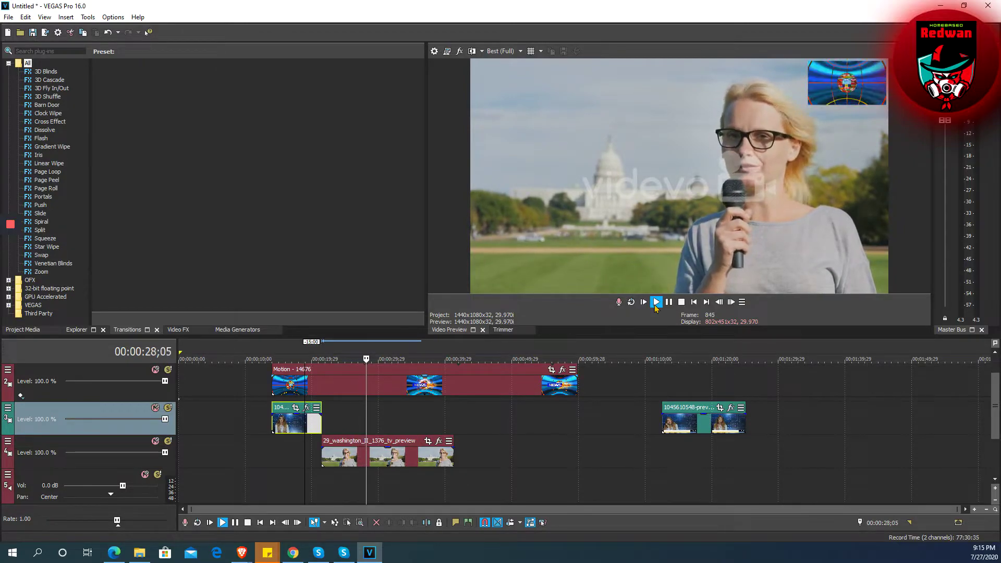
pyautogui.click(376, 384)
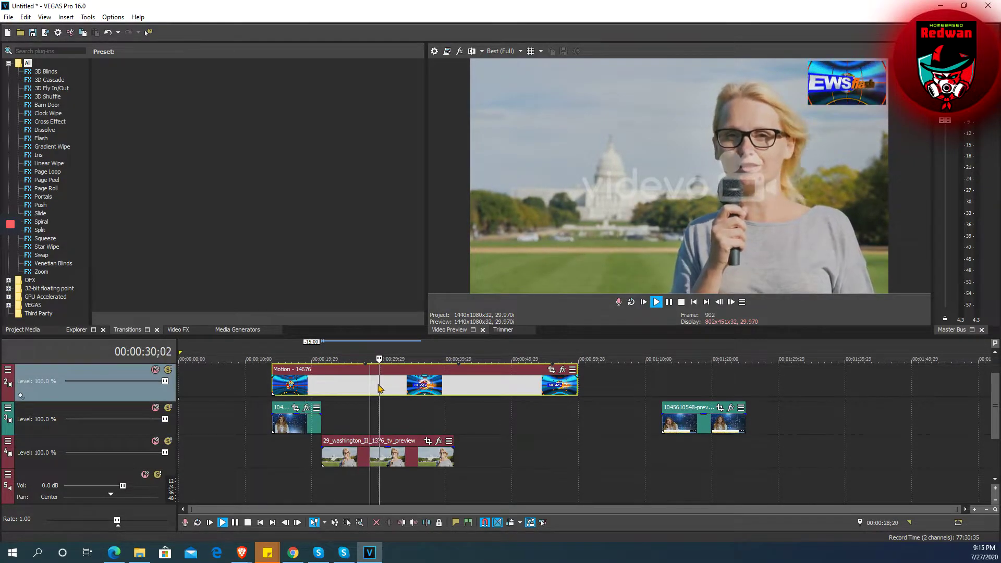
pyautogui.press('space')
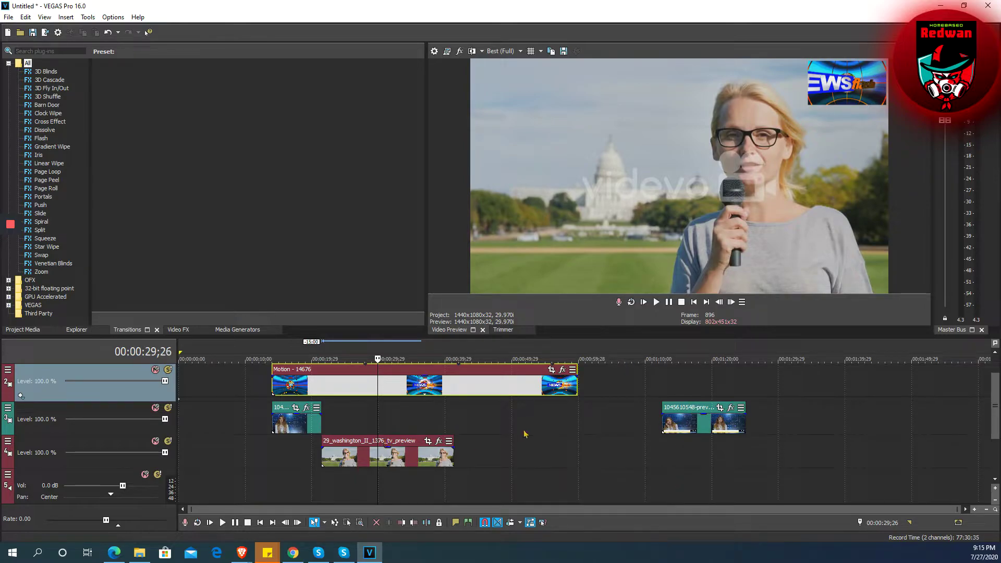
pyautogui.click(380, 457)
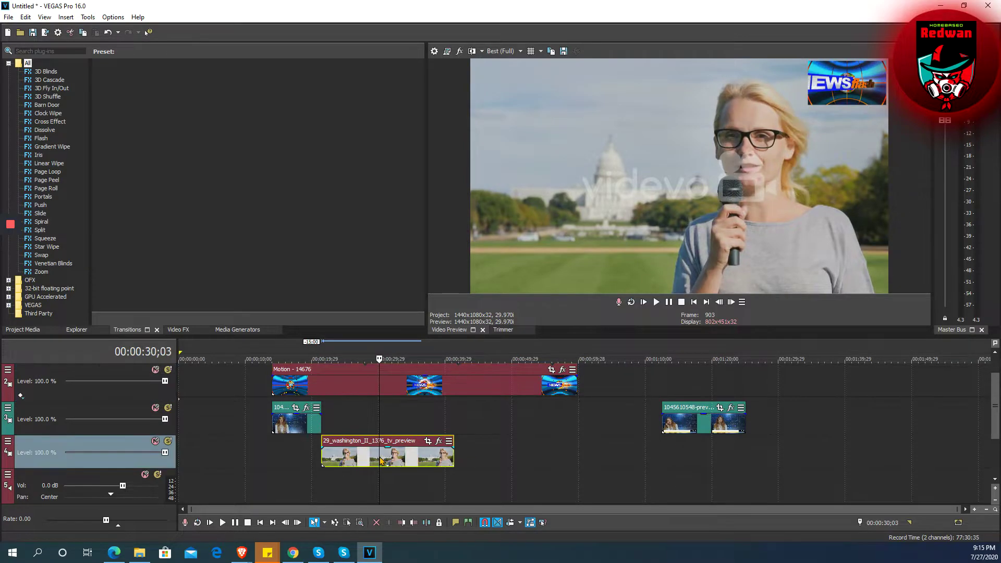
pyautogui.rightClick(376, 457)
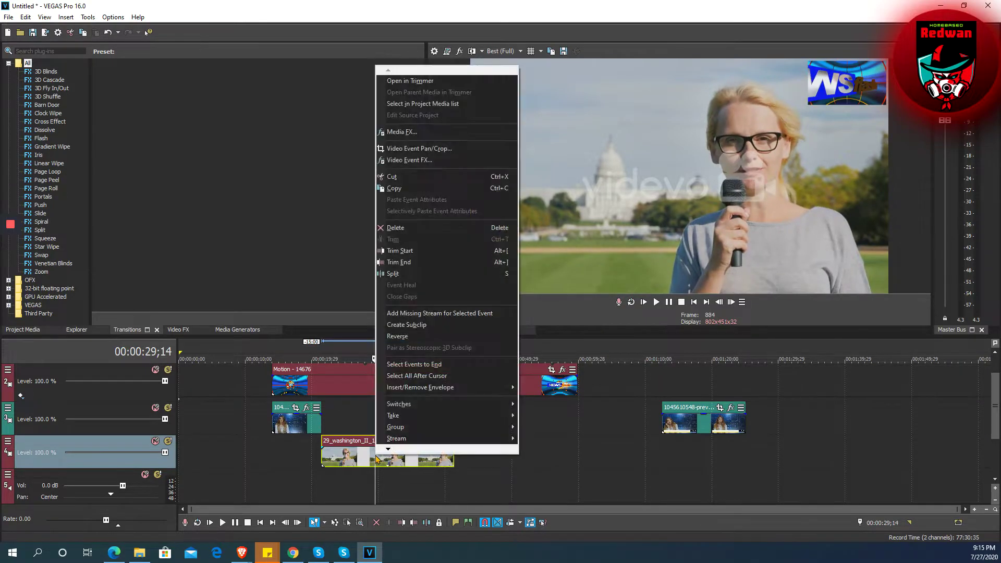
pyautogui.click(393, 274)
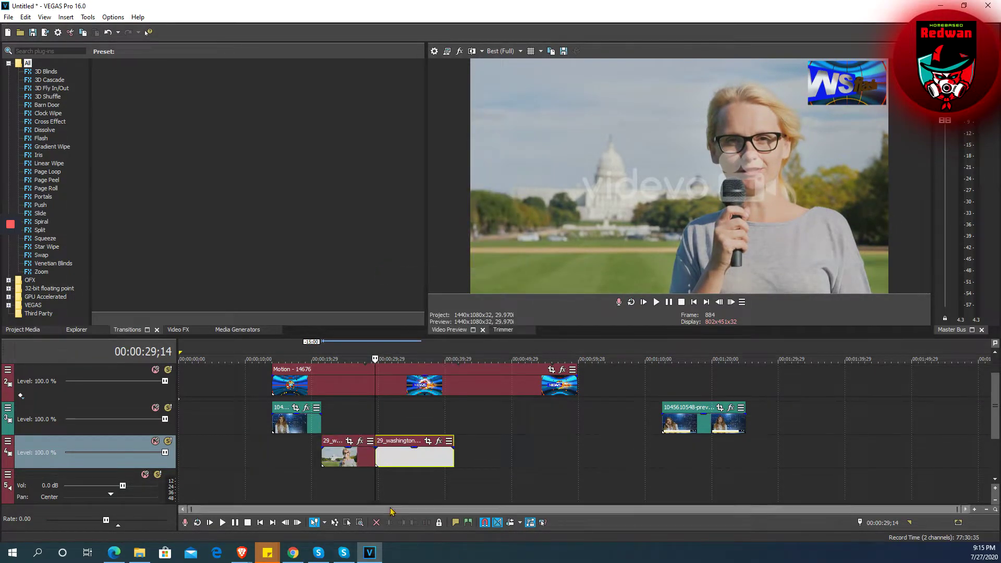
# Shift the second Washington piece right on track 4 and insert an extra audio track
pyautogui.moveTo(400, 443); pyautogui.dragTo(498, 500)
pyautogui.moveTo(425, 498); pyautogui.dragTo(414, 491)
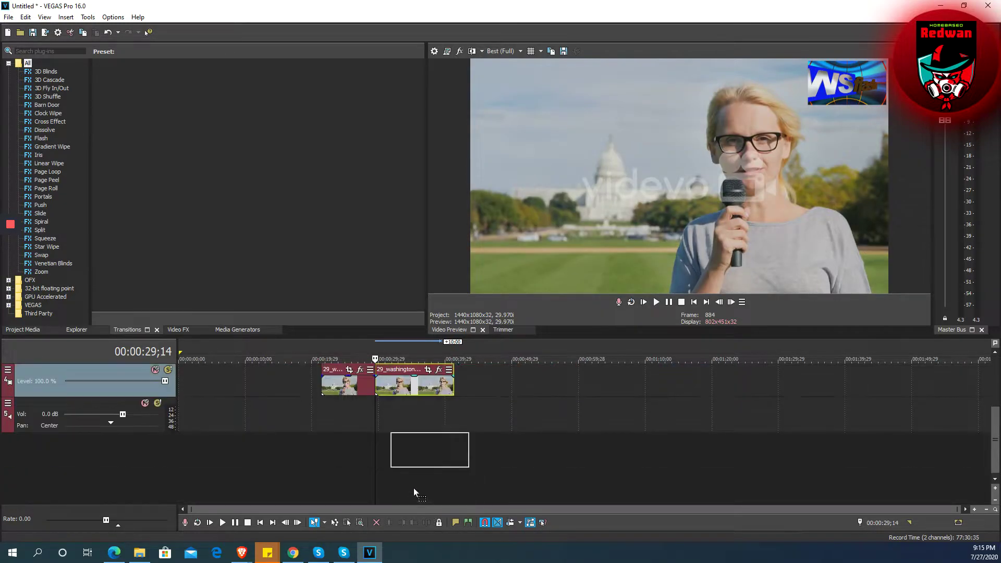
pyautogui.moveTo(404, 436); pyautogui.dragTo(403, 416)
pyautogui.moveTo(529, 398); pyautogui.dragTo(598, 412)
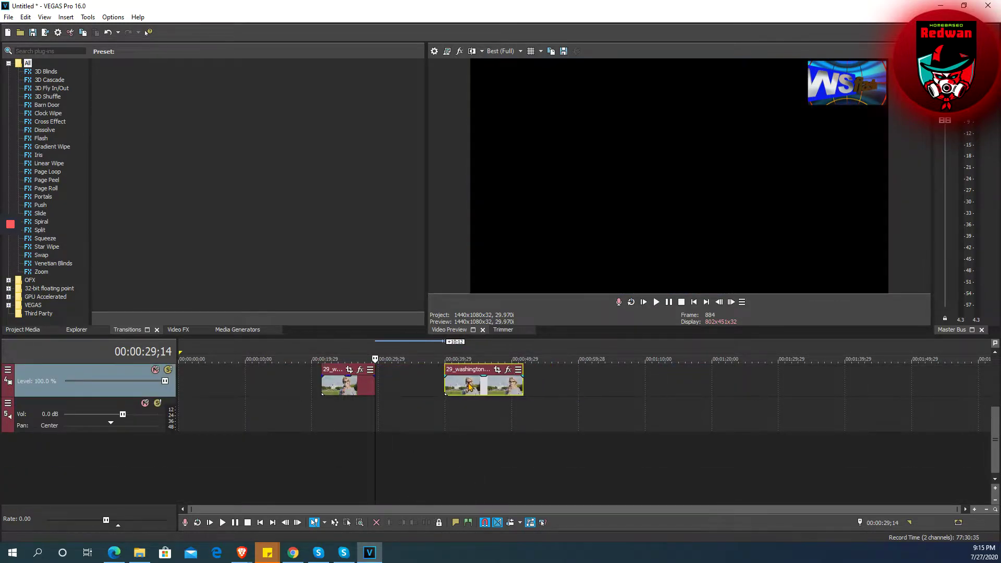
pyautogui.rightClick(603, 417)
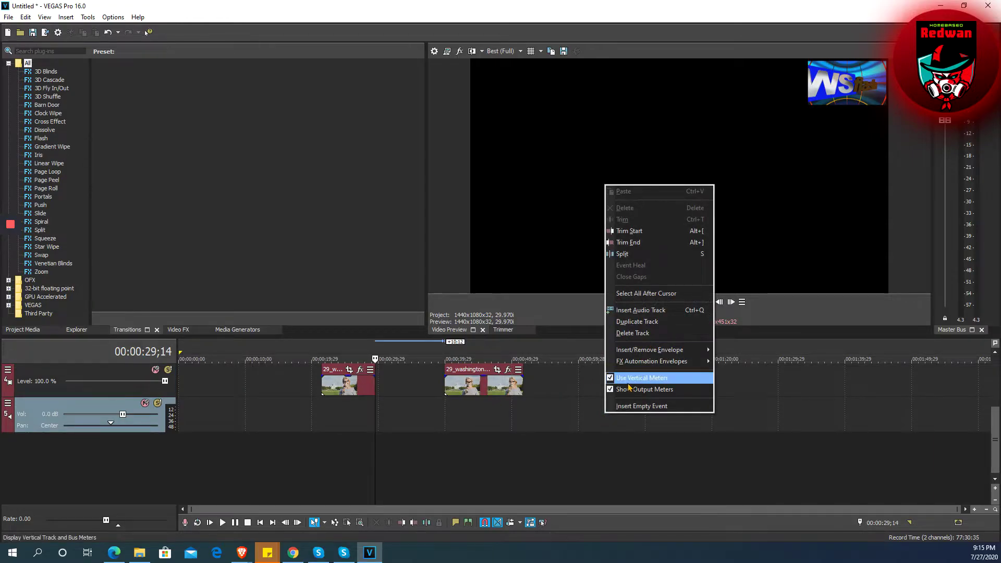
pyautogui.click(660, 310)
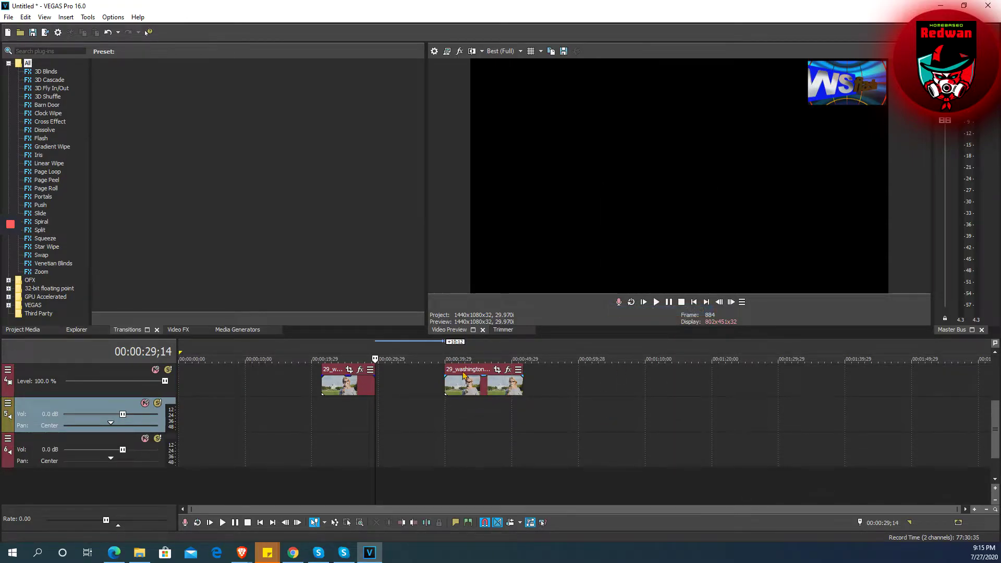
# Move the second Washington piece below the audio tracks onto a new bottom video track 7
pyautogui.moveTo(463, 374); pyautogui.dragTo(453, 509)
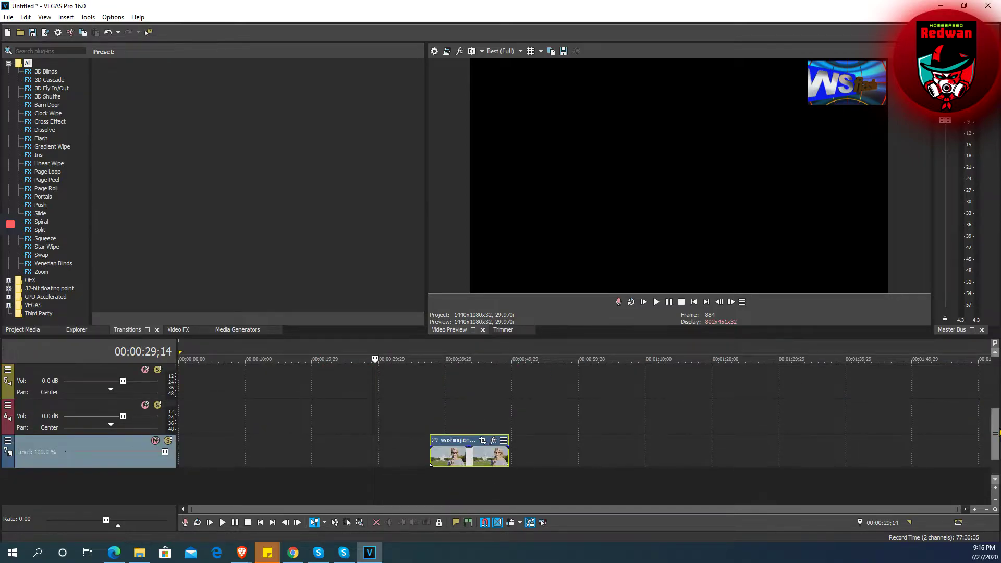
pyautogui.moveTo(996, 432)
pyautogui.mouseDown()
pyautogui.moveTo(993, 412)
pyautogui.moveTo(992, 429)
pyautogui.mouseUp()
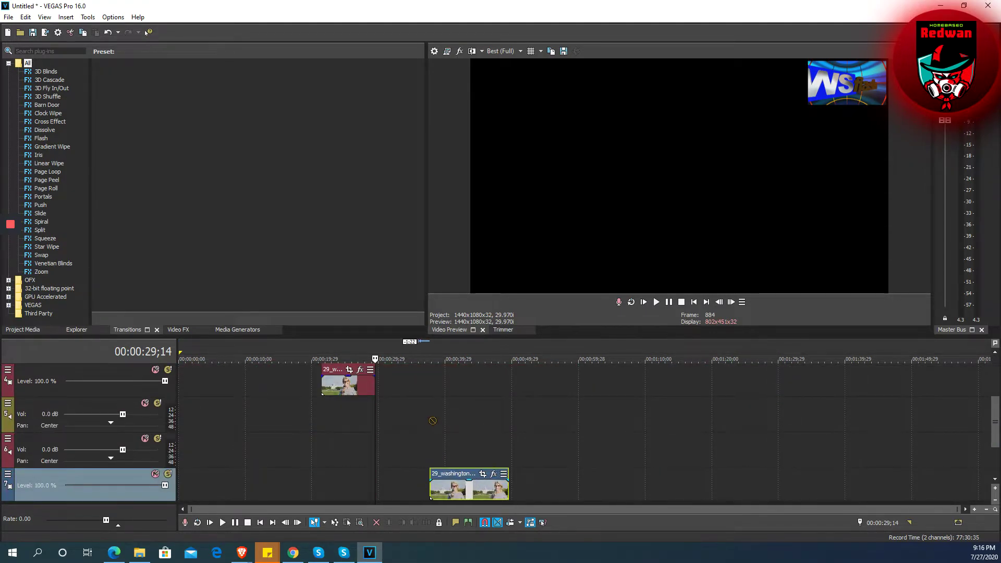
pyautogui.moveTo(432, 421); pyautogui.dragTo(426, 485)
pyautogui.click(450, 485)
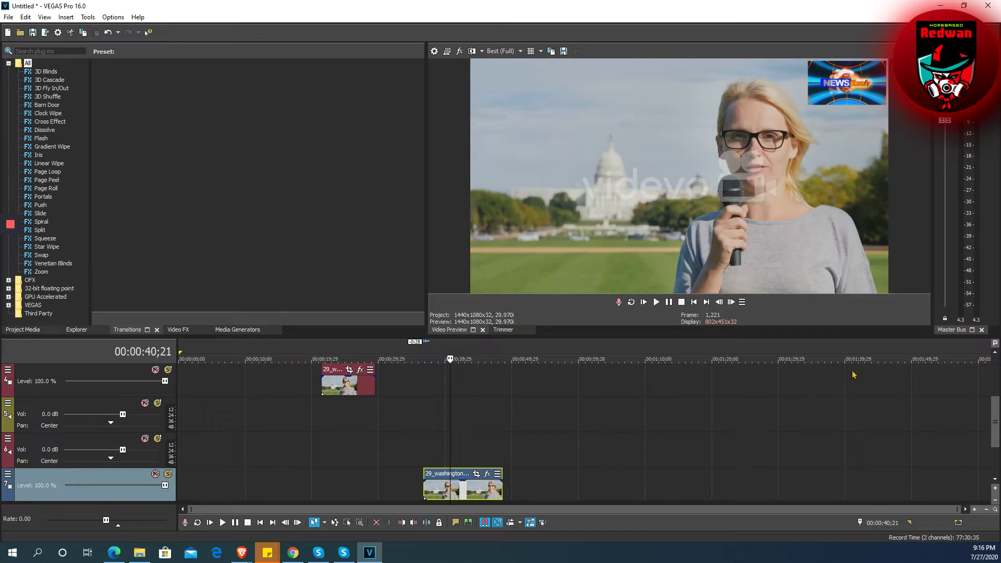
# Delete both audio tracks and slide the Washington piece on track 5 left to 29;14
pyautogui.click(7, 416)
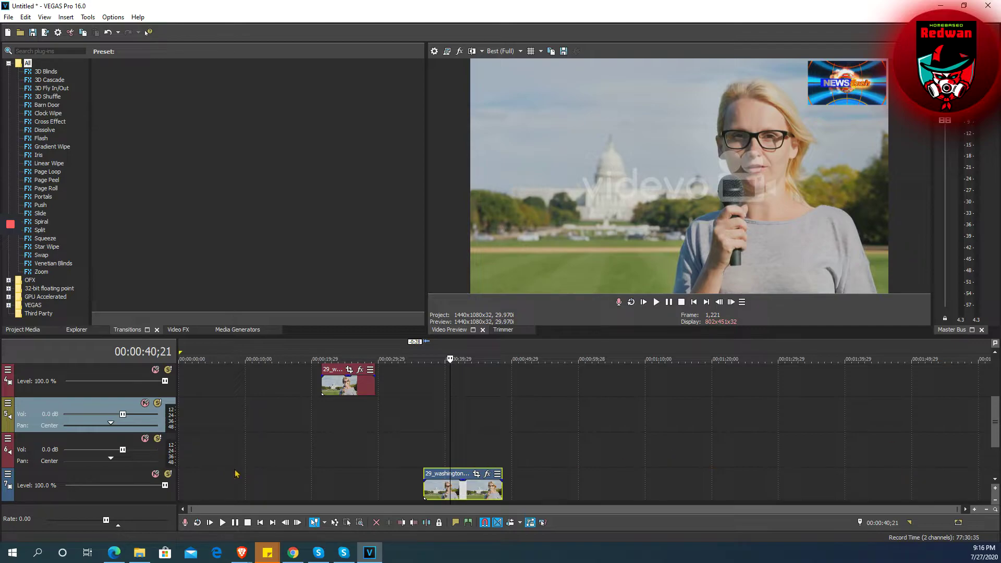
pyautogui.rightClick(6, 425)
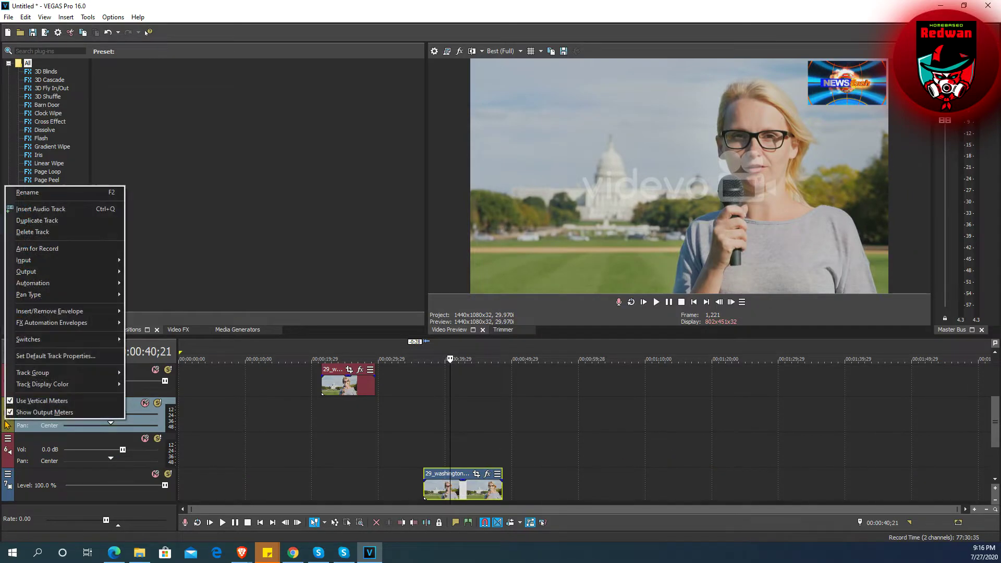
pyautogui.click(47, 232)
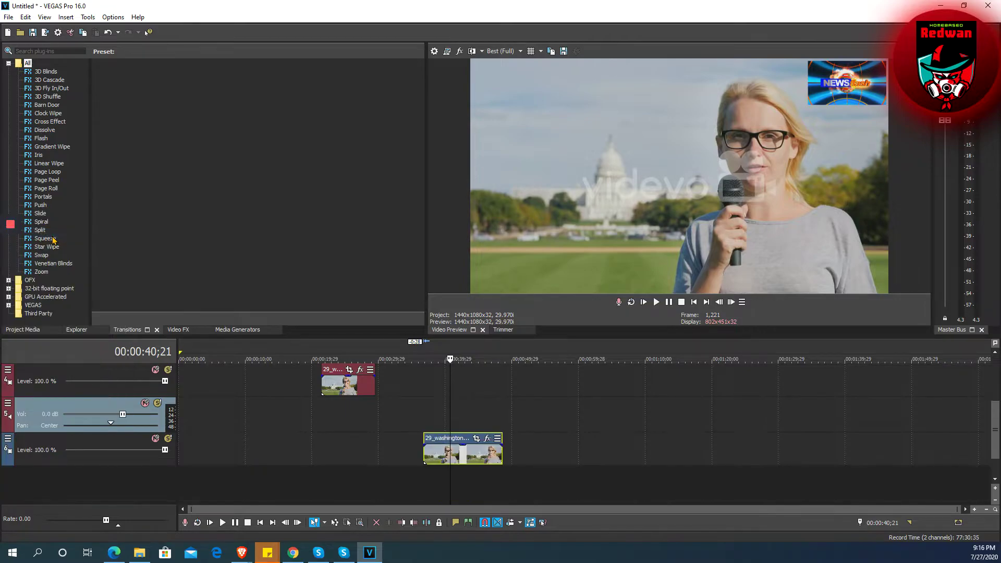
pyautogui.rightClick(10, 414)
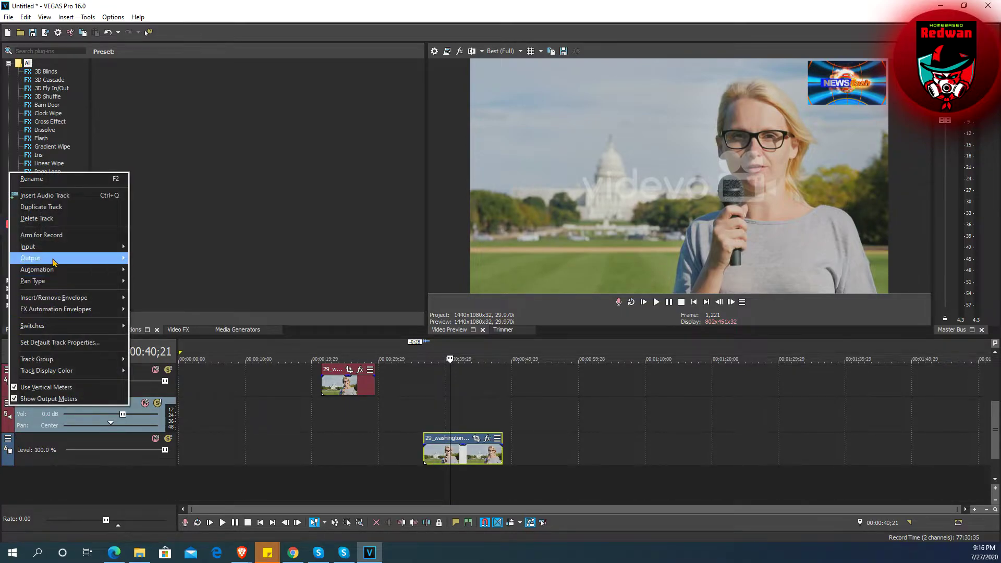
pyautogui.click(37, 218)
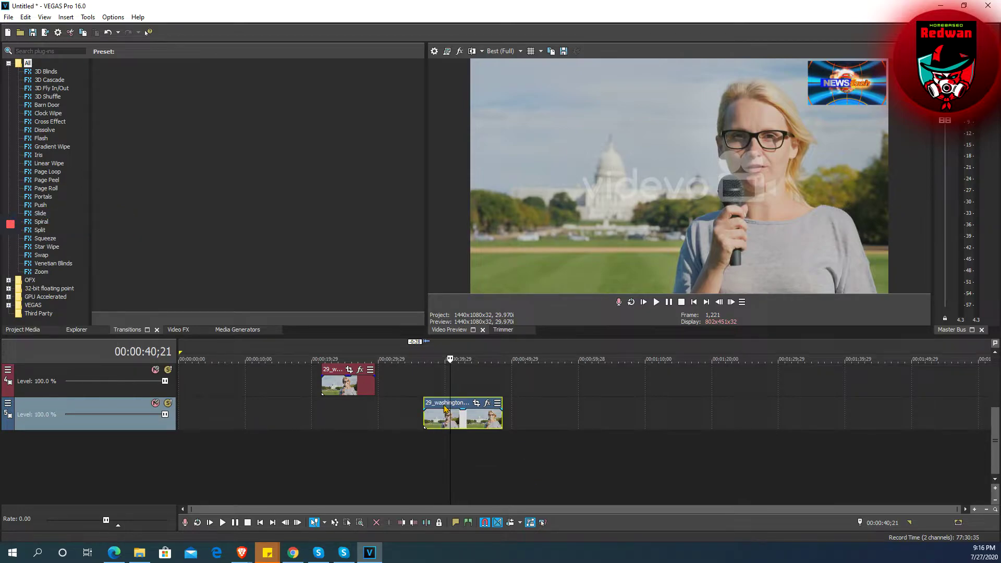
pyautogui.moveTo(446, 410); pyautogui.dragTo(398, 410)
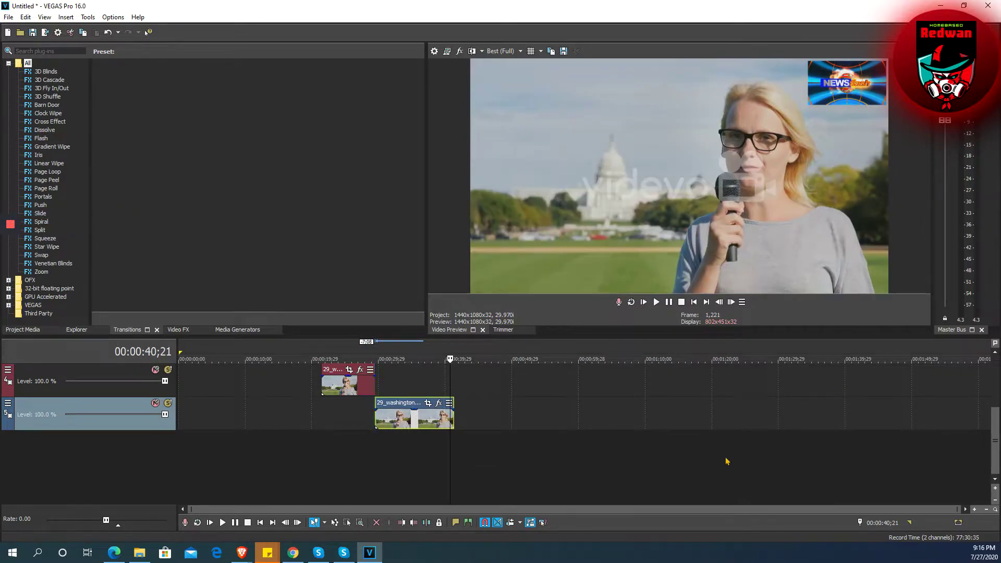
pyautogui.moveTo(999, 433); pyautogui.dragTo(998, 383)
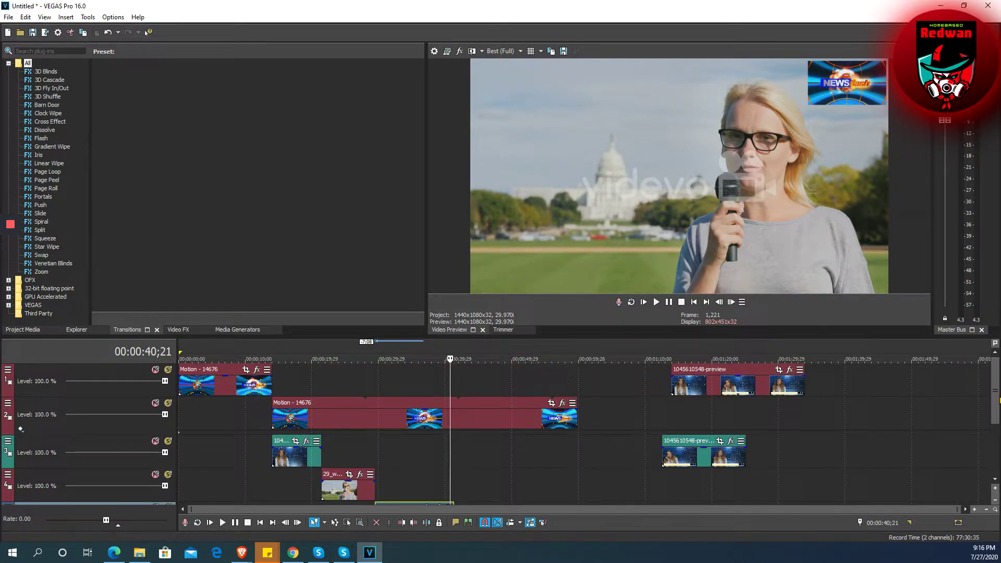
# Play back from 00:00:25;24 to check both Washington pieces play full-frame under the logo
pyautogui.moveTo(997, 396); pyautogui.dragTo(997, 412)
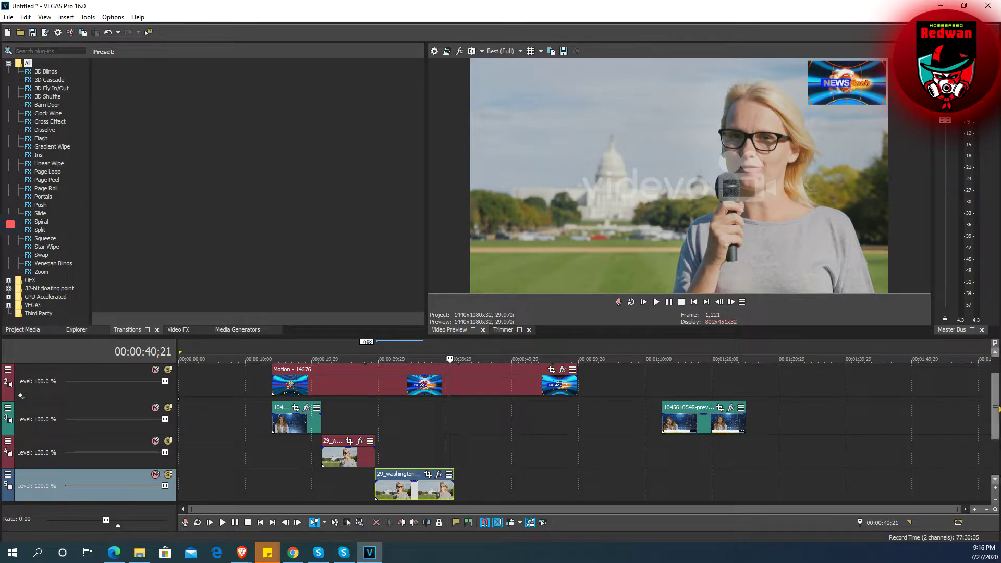
pyautogui.scroll(1, 998, 406)
pyautogui.scroll(-1, 998, 407)
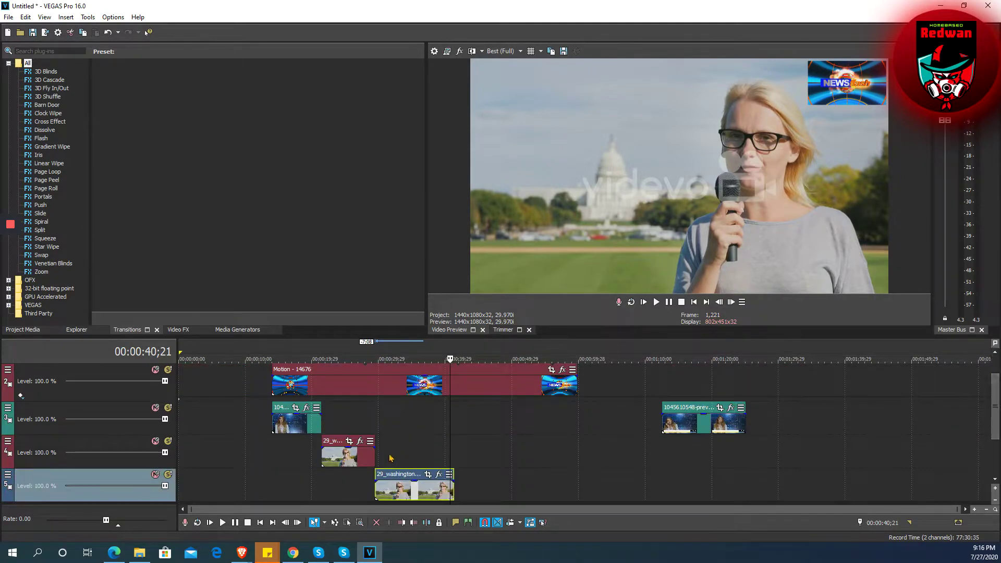
pyautogui.click(352, 457)
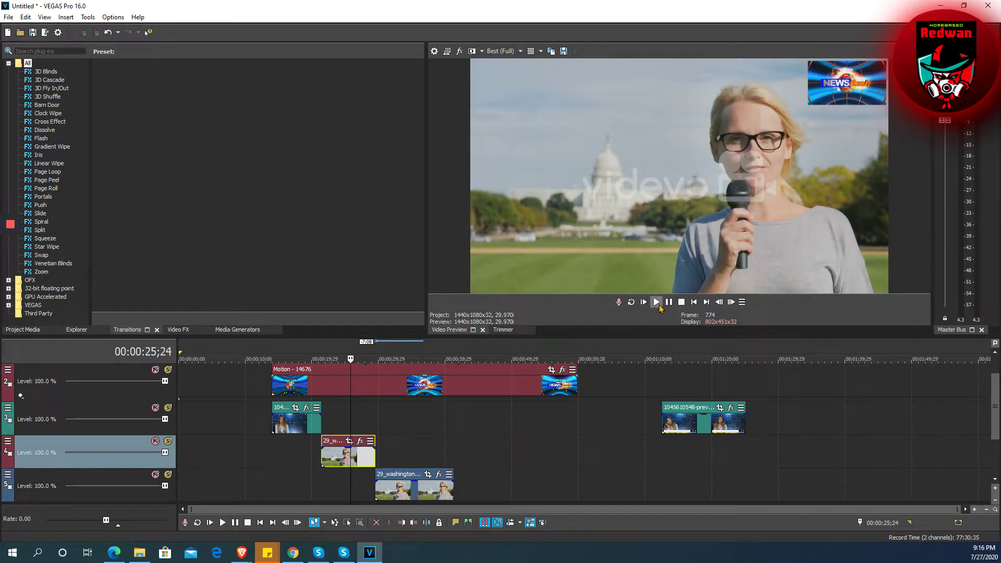
pyautogui.click(657, 303)
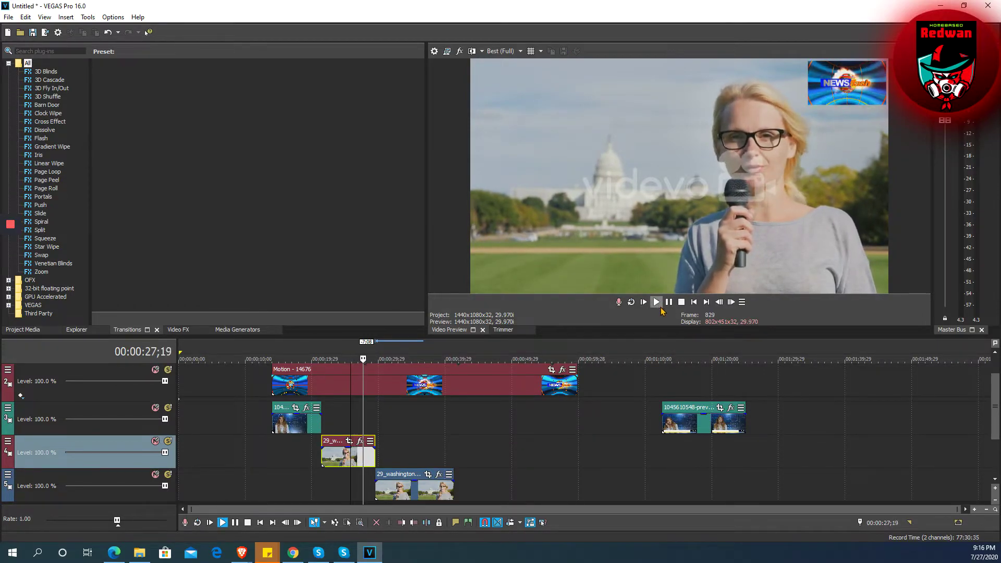
pyautogui.click(403, 478)
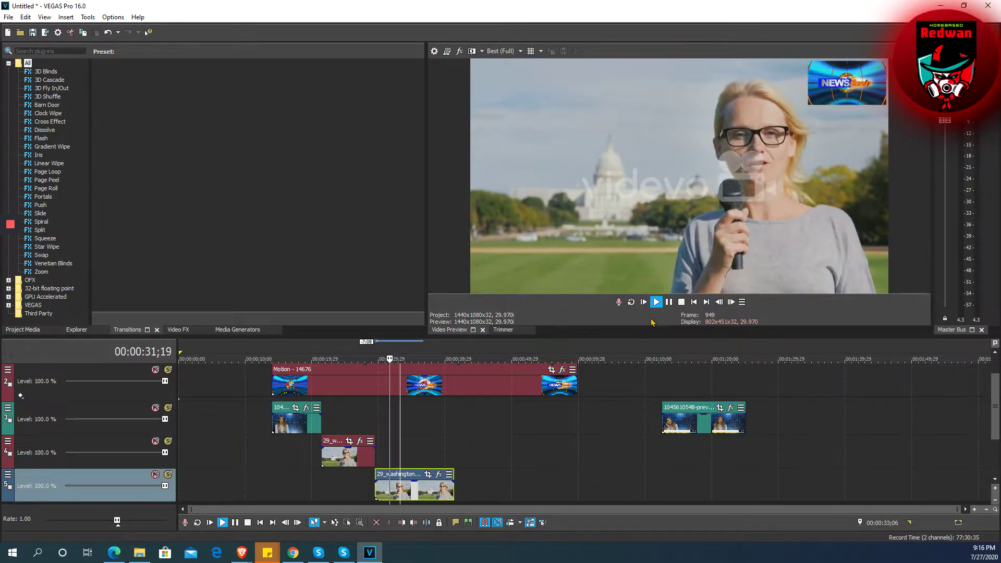
pyautogui.press('space')
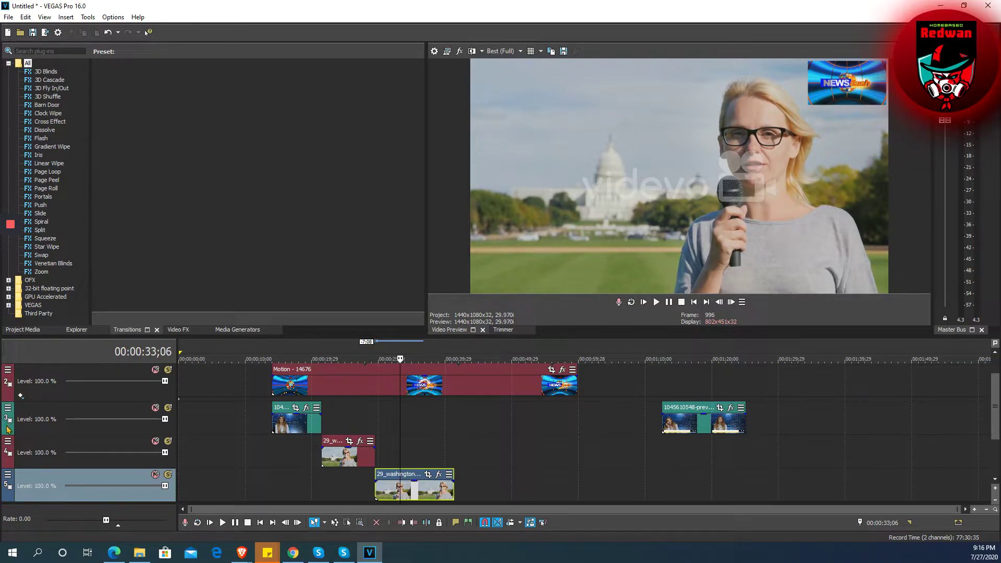
# Use Track Motion to shrink the track 5 reporter shot to about 427×320, bottom-right
pyautogui.rightClick(21, 486)
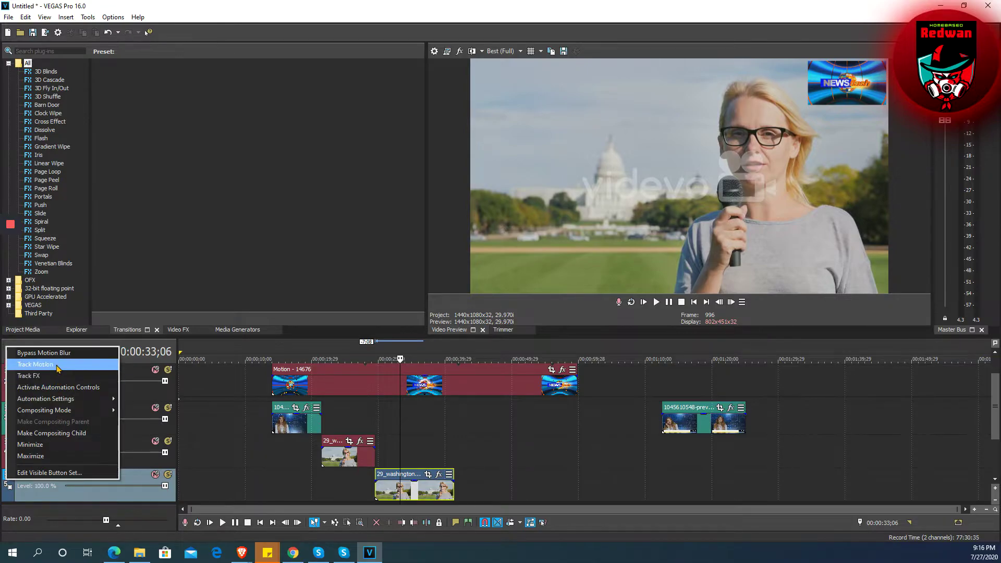
pyautogui.click(35, 364)
pyautogui.moveTo(258, 188); pyautogui.dragTo(347, 234)
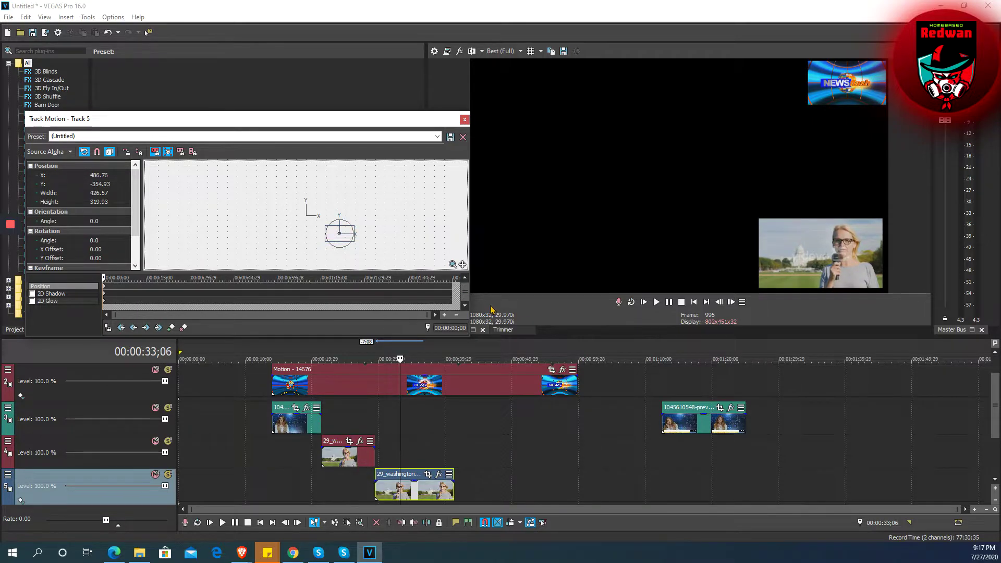
pyautogui.press('Down')
pyautogui.press('Right')
pyautogui.press('Right')
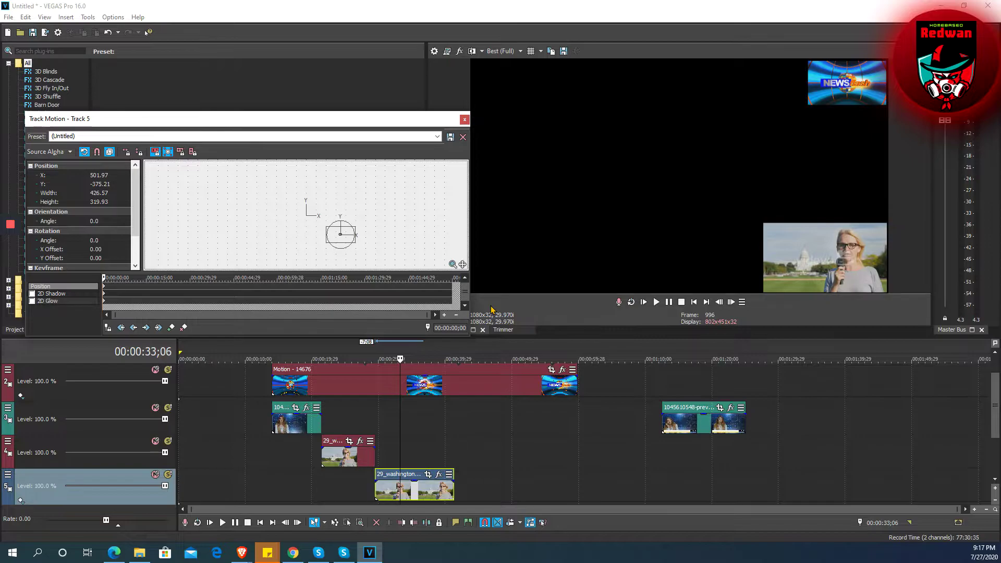
pyautogui.click(464, 121)
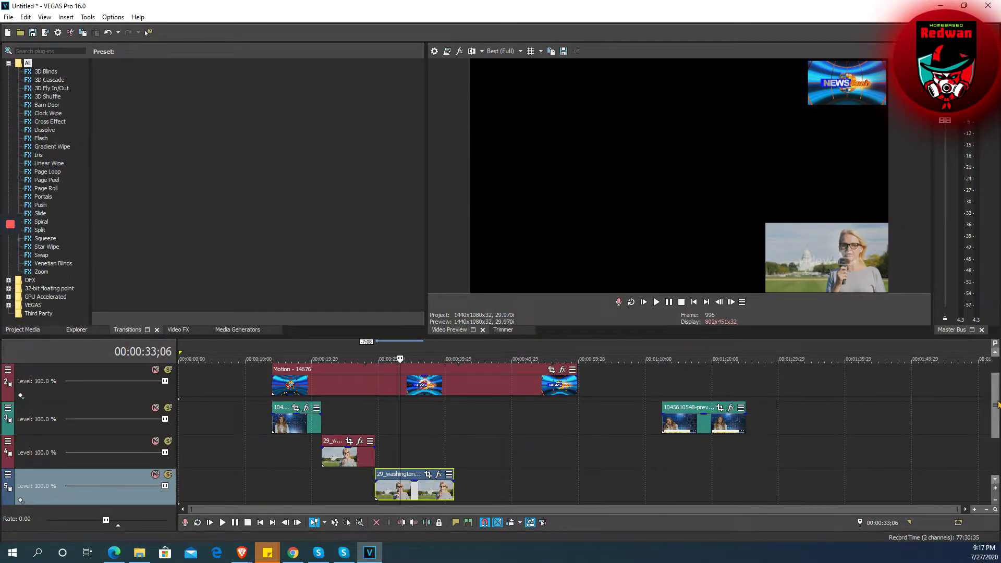
pyautogui.hotkey('ctrl', 'z')
pyautogui.click(707, 393)
pyautogui.moveTo(706, 394); pyautogui.dragTo(617, 495)
pyautogui.moveTo(989, 414); pyautogui.dragTo(987, 448)
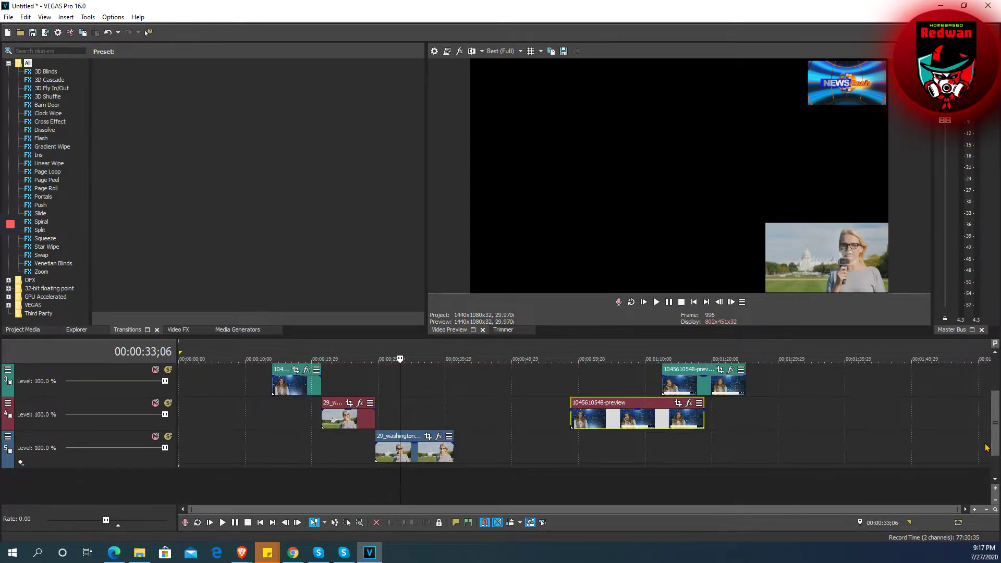
# Insert a new video track, rearrange the Washington and anchor clips, then delete empty track 5
pyautogui.rightClick(502, 454)
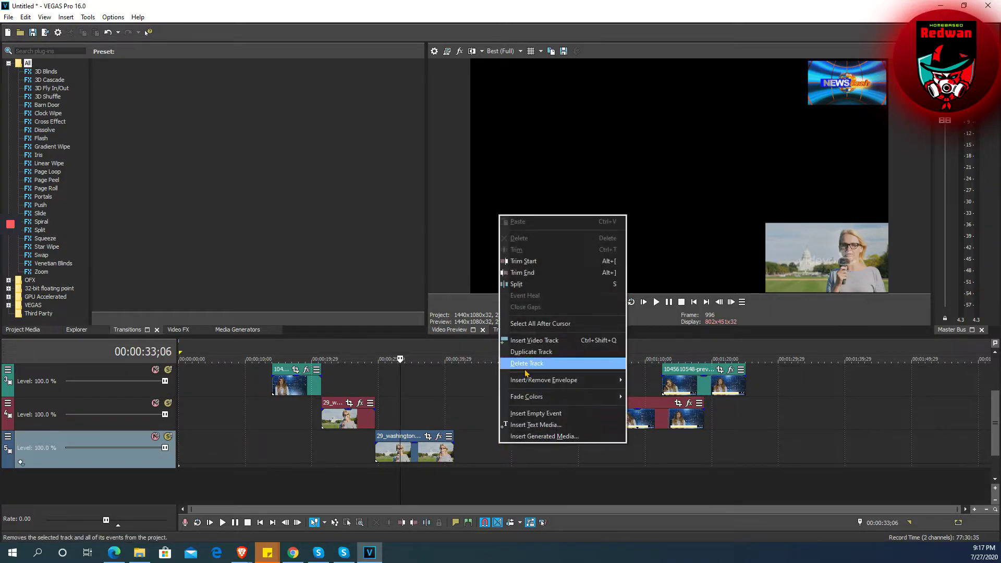
pyautogui.click(535, 341)
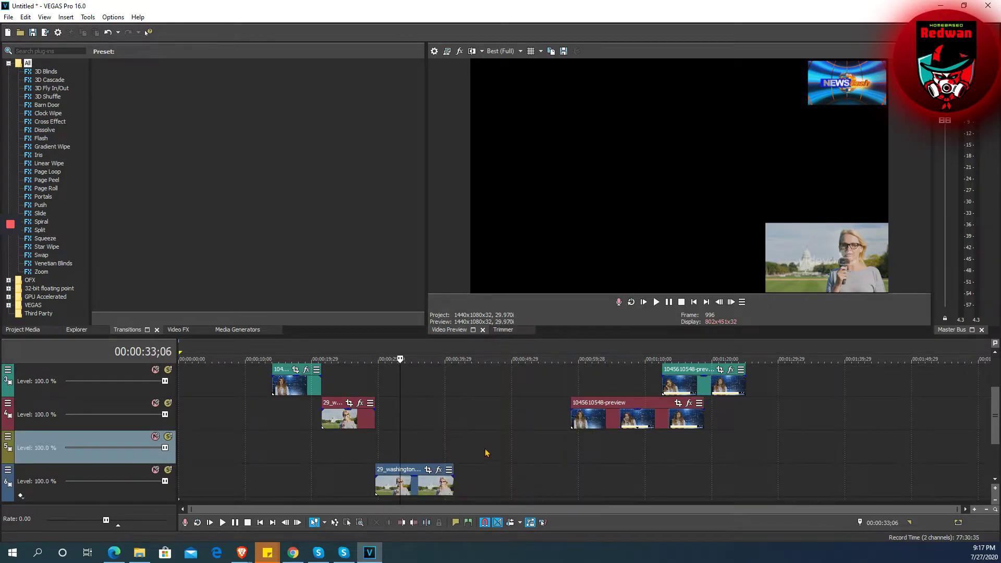
pyautogui.moveTo(413, 465); pyautogui.dragTo(413, 431)
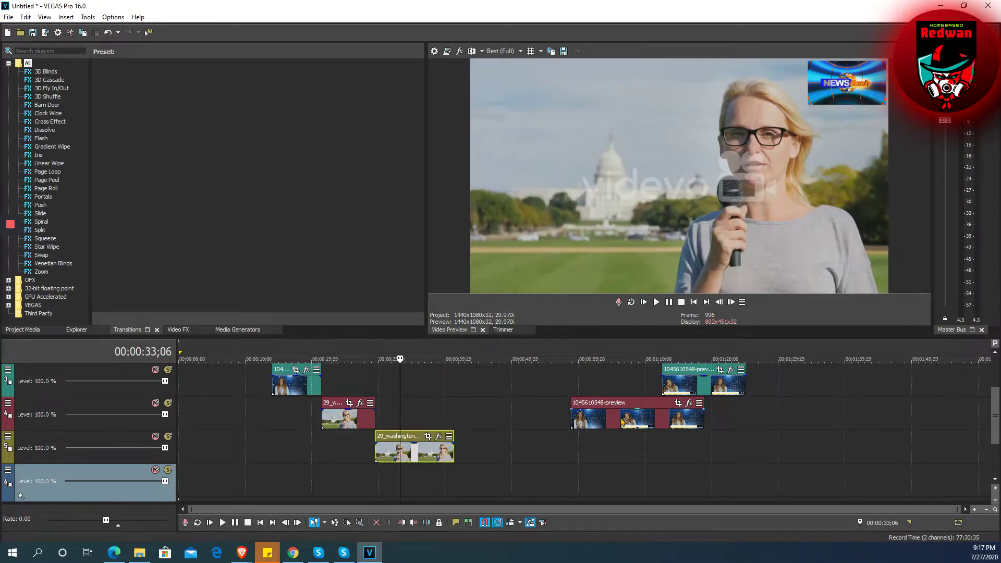
pyautogui.moveTo(619, 409); pyautogui.dragTo(351, 471)
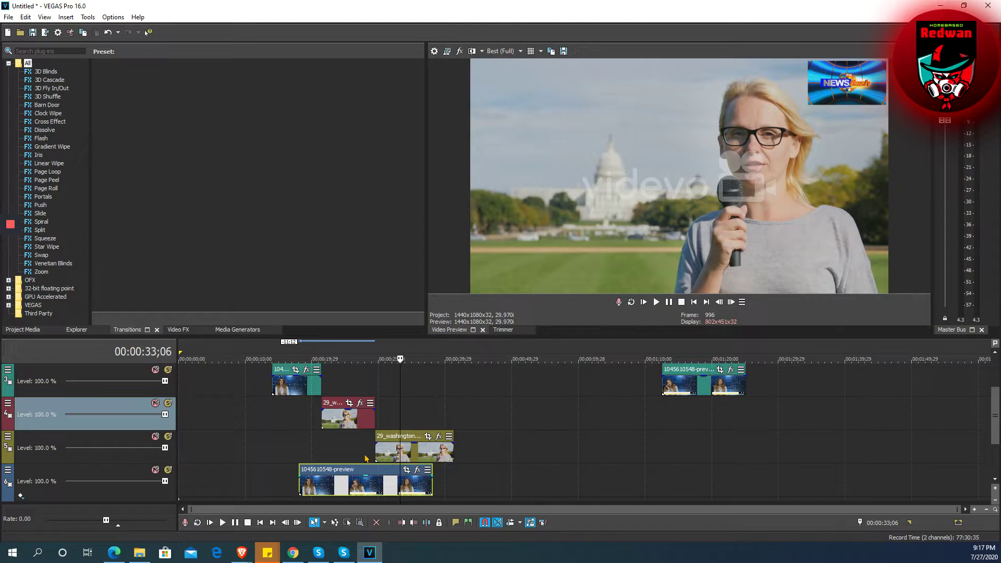
pyautogui.click(340, 438)
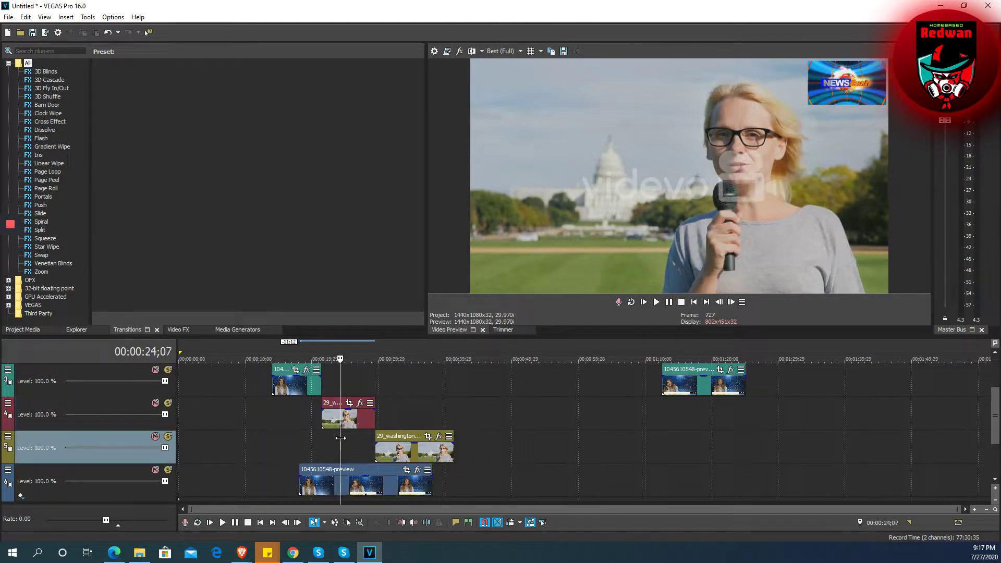
pyautogui.click(388, 453)
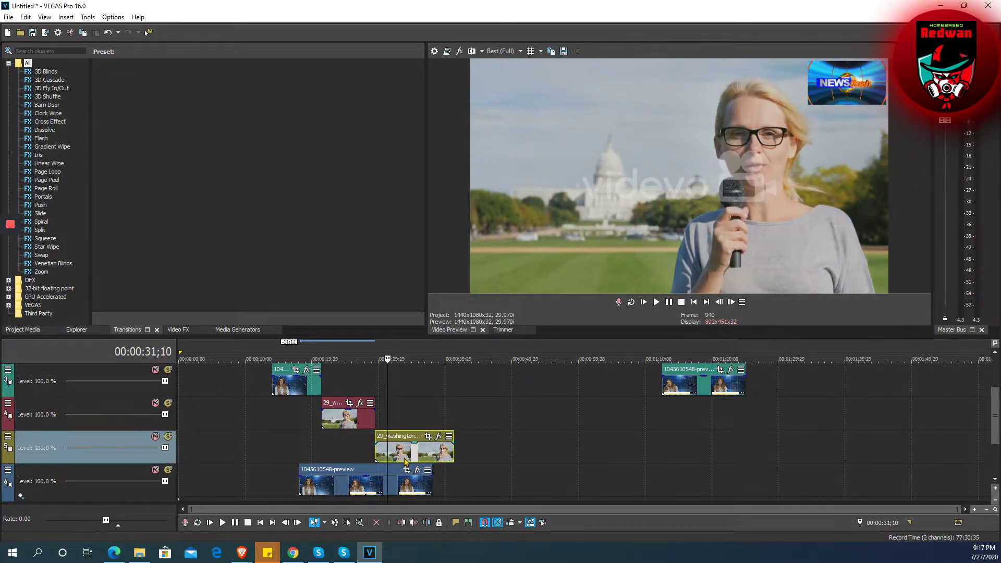
pyautogui.moveTo(349, 470); pyautogui.dragTo(497, 445)
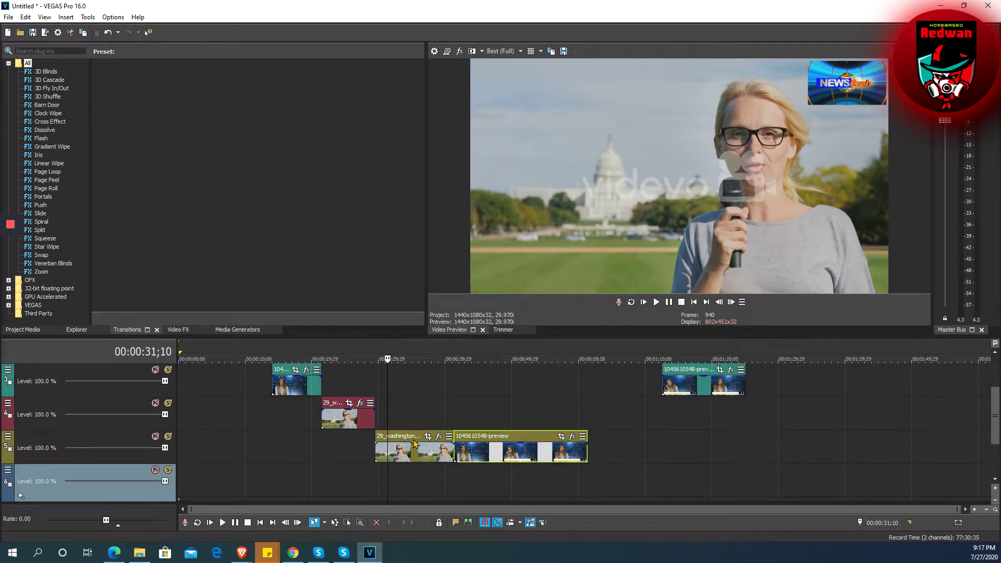
pyautogui.moveTo(405, 453); pyautogui.dragTo(421, 477)
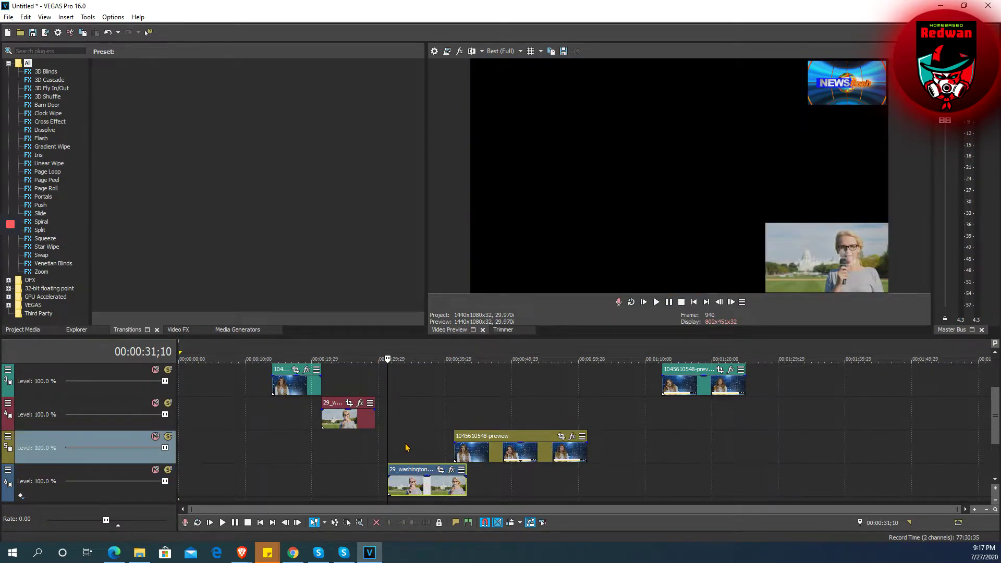
pyautogui.rightClick(407, 447)
pyautogui.click(433, 362)
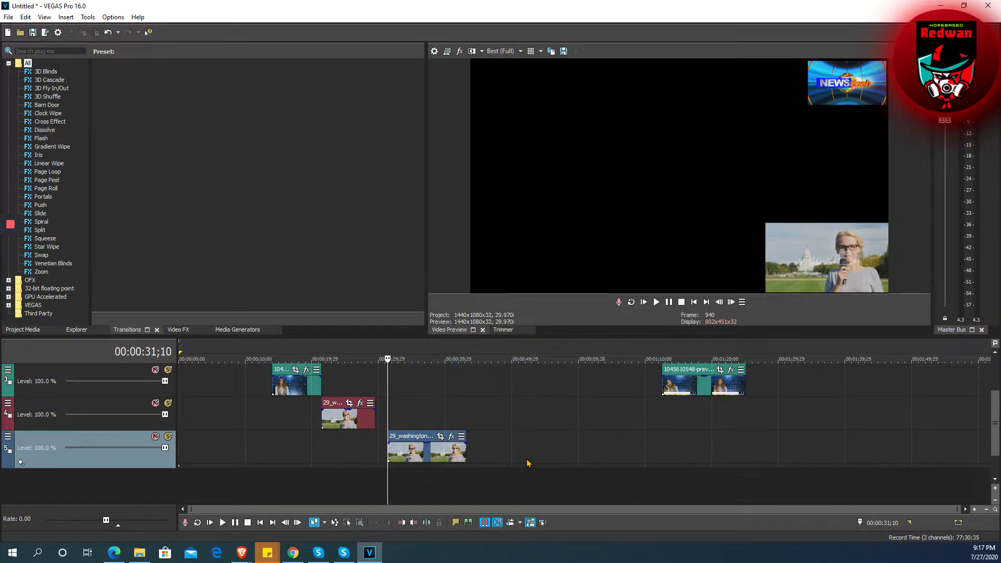
# Duplicate the Washington track, delete the duplicated clip, and move the anchor clip to the bottom track
pyautogui.rightClick(529, 459)
pyautogui.click(492, 459)
pyautogui.click(442, 466)
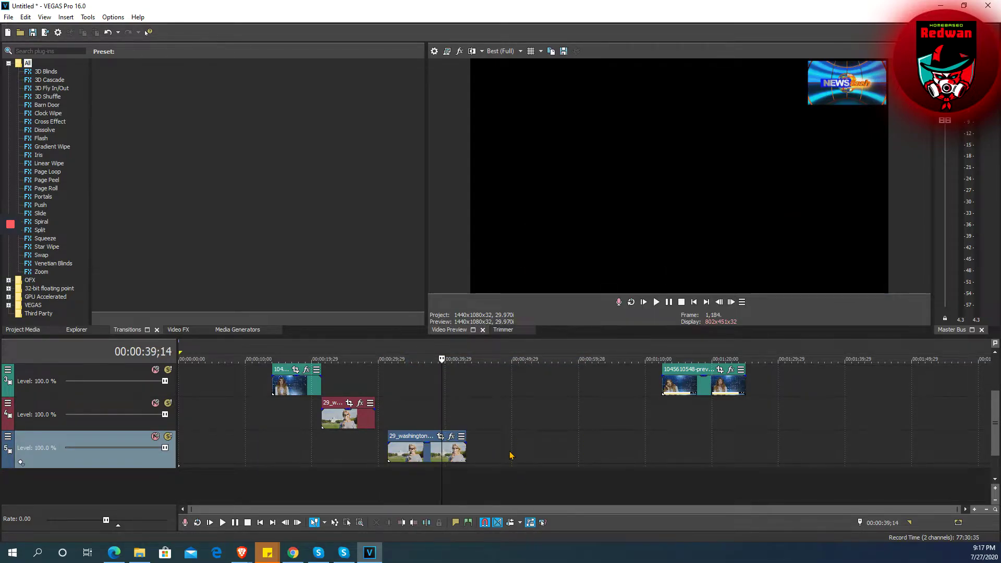
pyautogui.rightClick(510, 453)
pyautogui.click(587, 357)
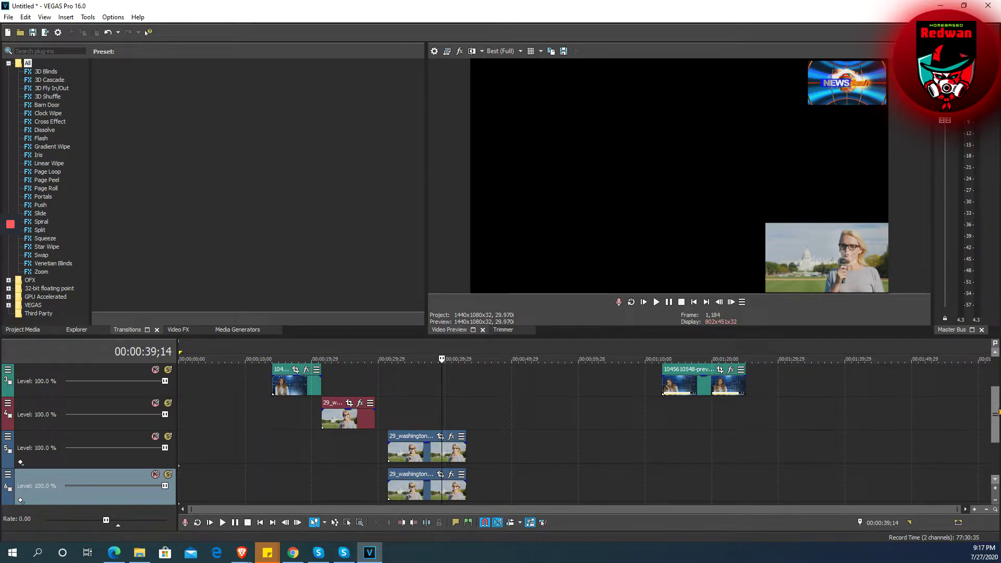
pyautogui.moveTo(996, 412)
pyautogui.mouseDown()
pyautogui.moveTo(996, 386)
pyautogui.moveTo(996, 425)
pyautogui.mouseUp()
pyautogui.click(421, 461)
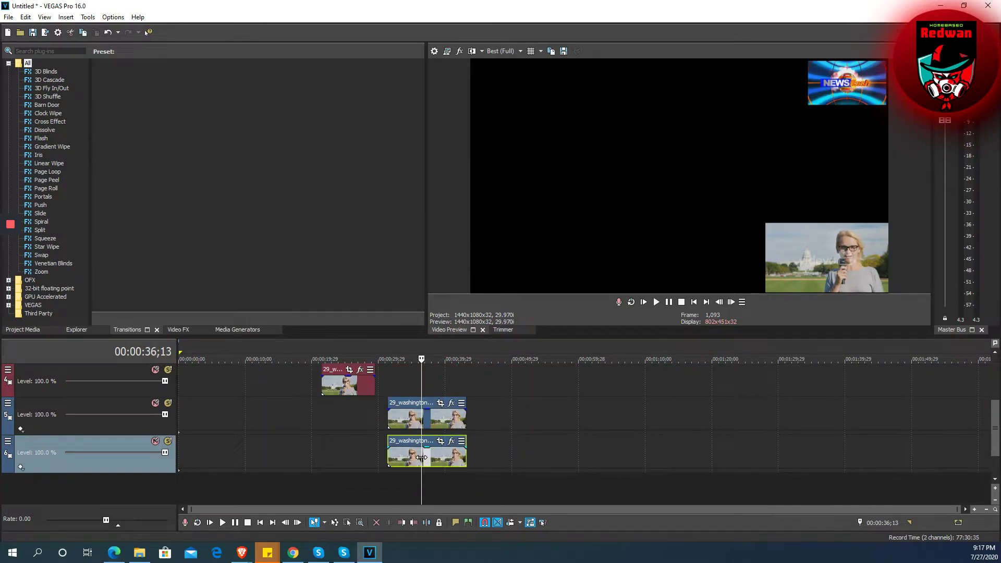
pyautogui.press('Delete')
pyautogui.moveTo(986, 425); pyautogui.dragTo(987, 397)
pyautogui.moveTo(696, 418); pyautogui.dragTo(339, 409)
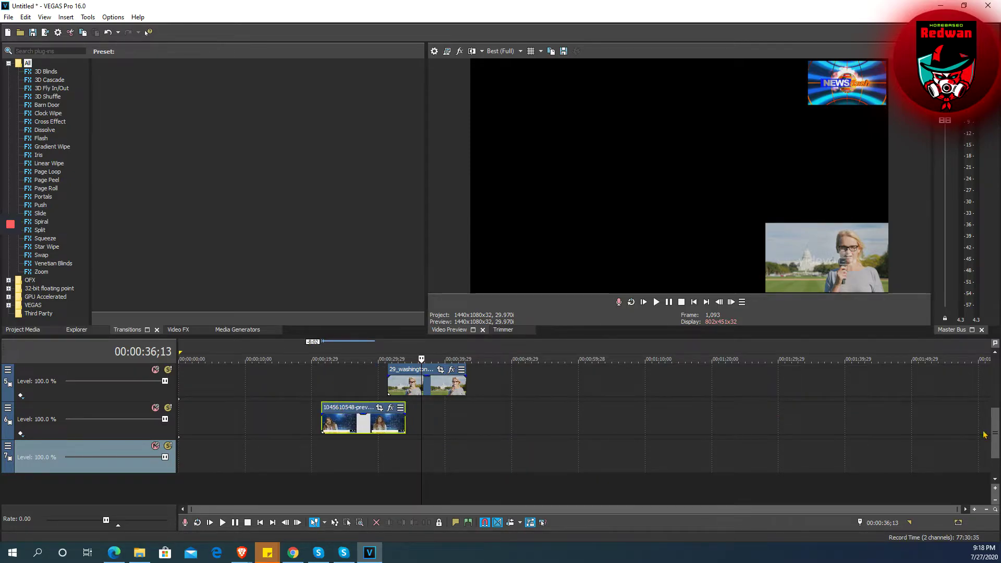
pyautogui.moveTo(995, 419); pyautogui.dragTo(997, 394)
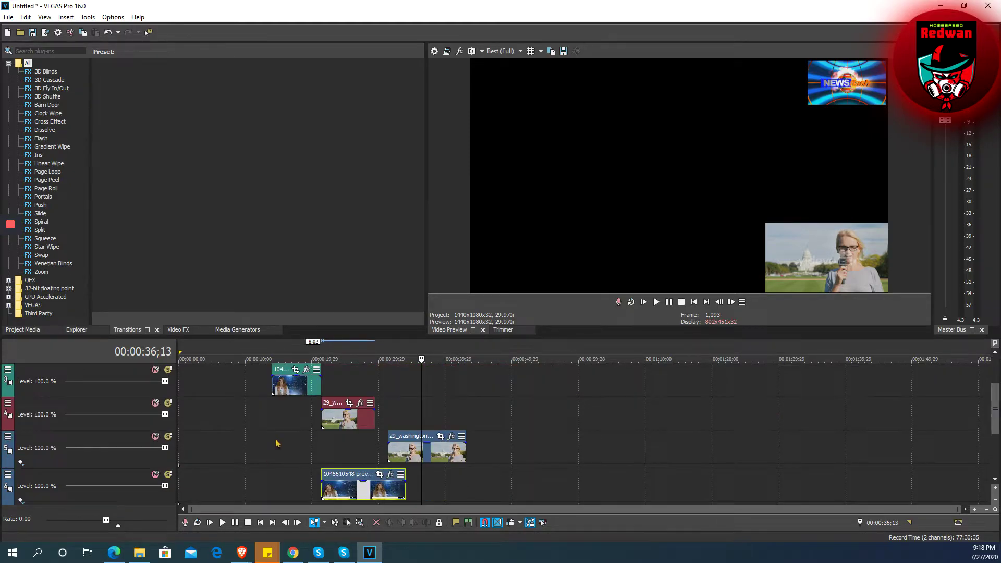
# Shift the anchor clip on the bottom track later to start near 00:00:29
pyautogui.click(319, 393)
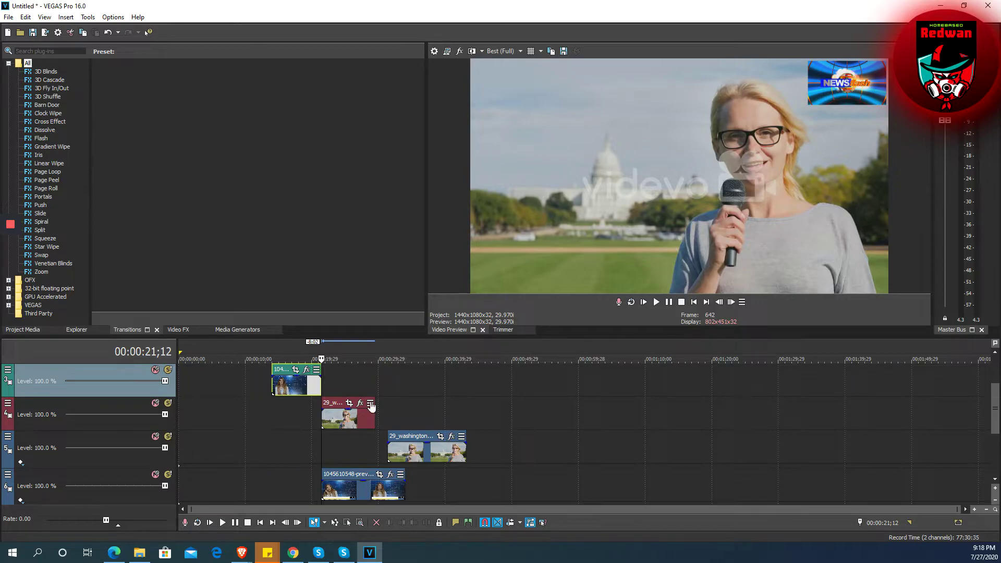
pyautogui.click(374, 419)
pyautogui.moveTo(357, 478); pyautogui.dragTo(483, 493)
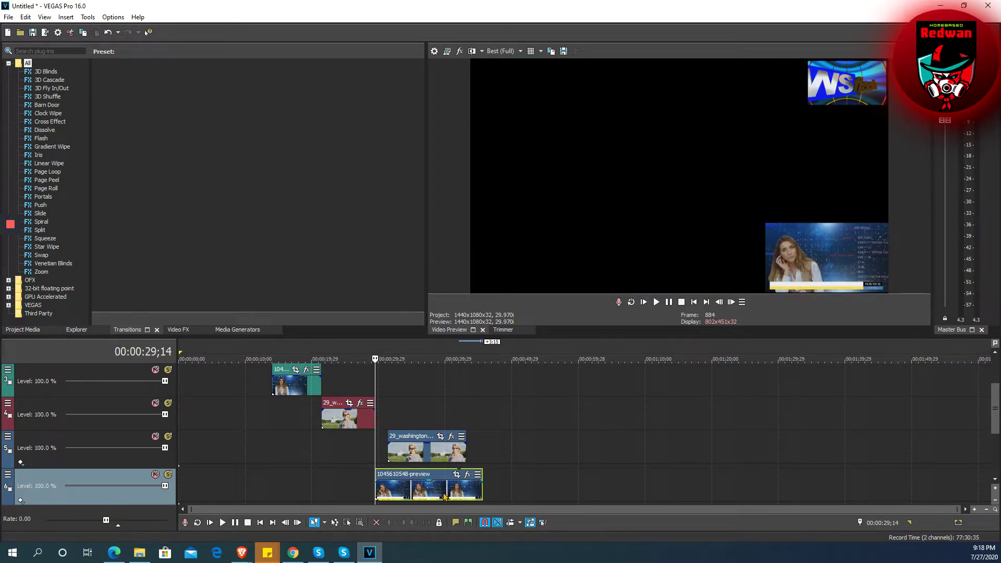
pyautogui.click(417, 449)
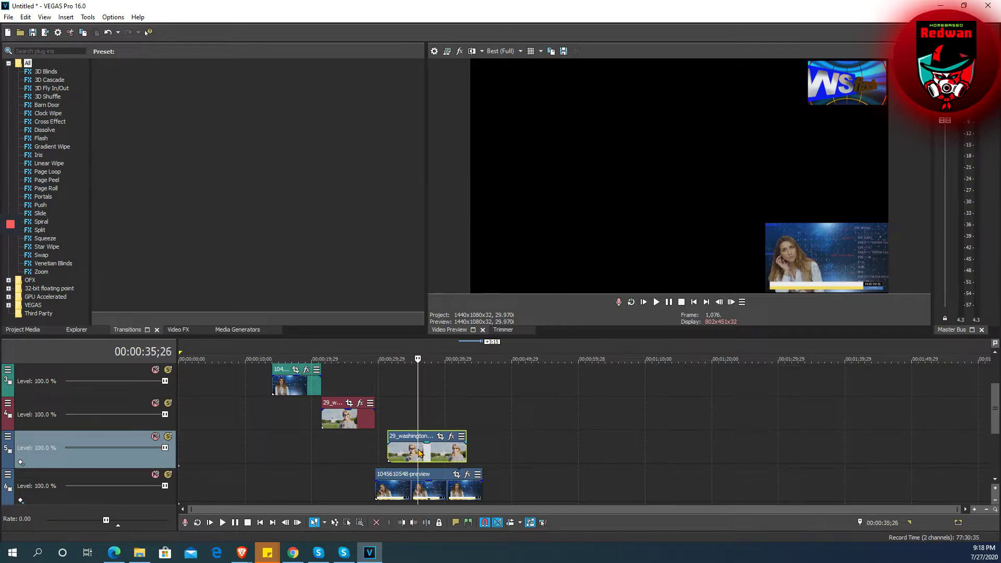
# Preview the anchor at 00:00:44;02 and open then dismiss track 6's effects list
pyautogui.click(394, 487)
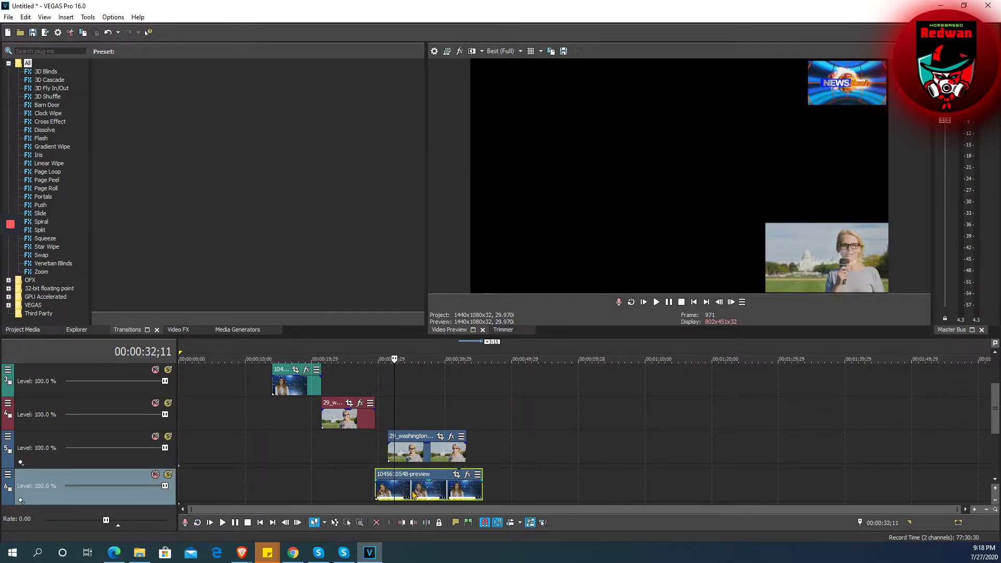
pyautogui.click(7, 476)
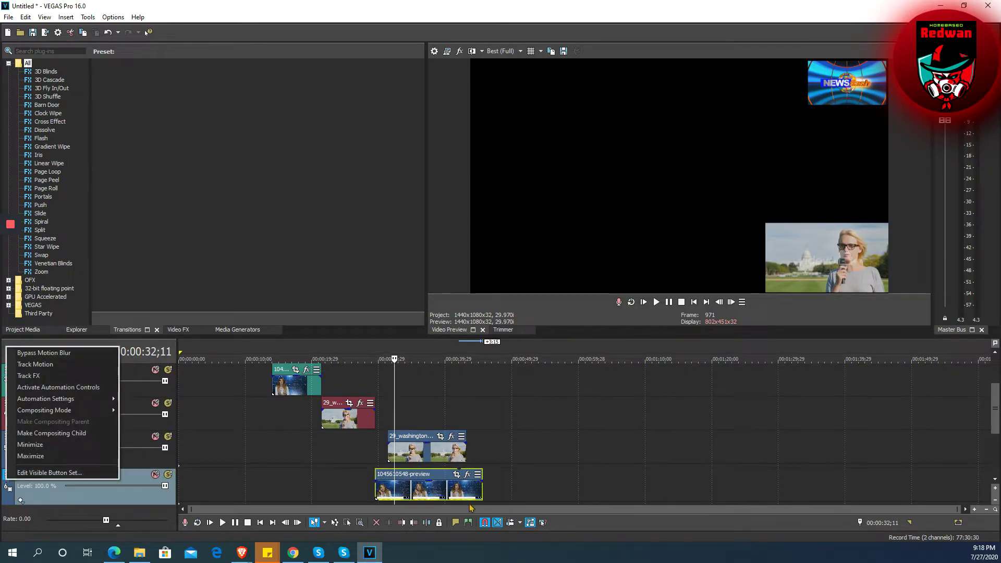
pyautogui.click(472, 508)
pyautogui.click(474, 491)
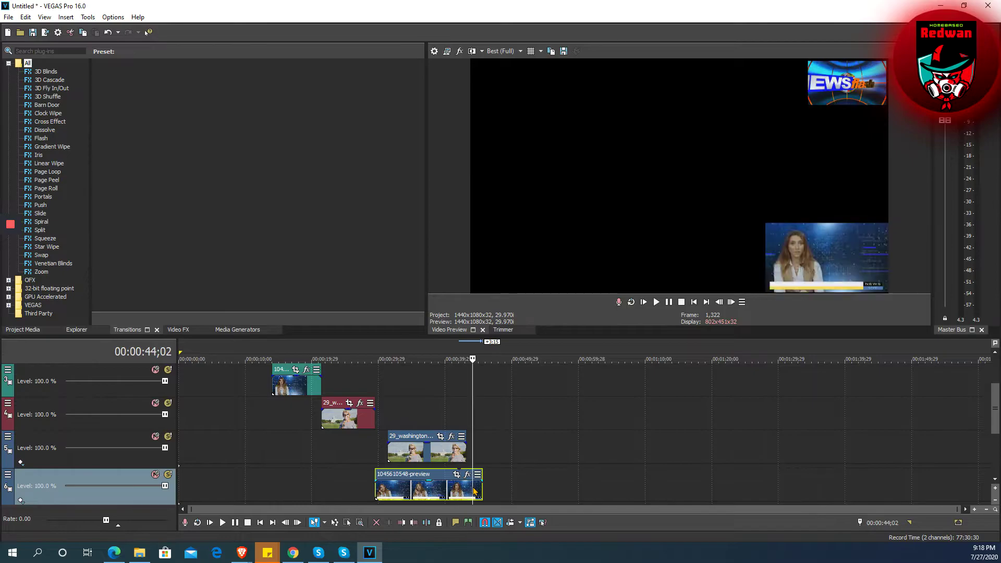
pyautogui.click(7, 476)
pyautogui.click(31, 472)
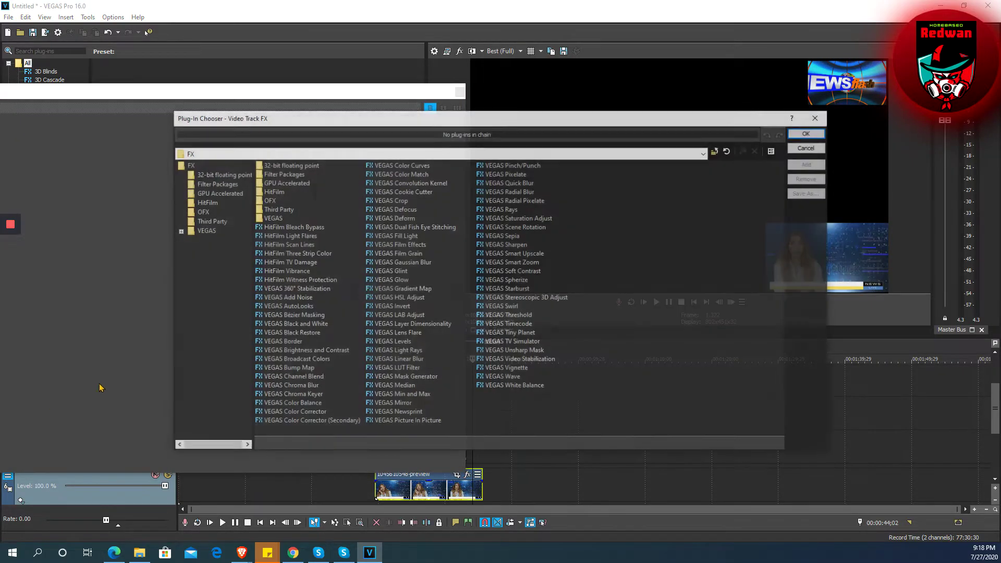
pyautogui.press('Escape')
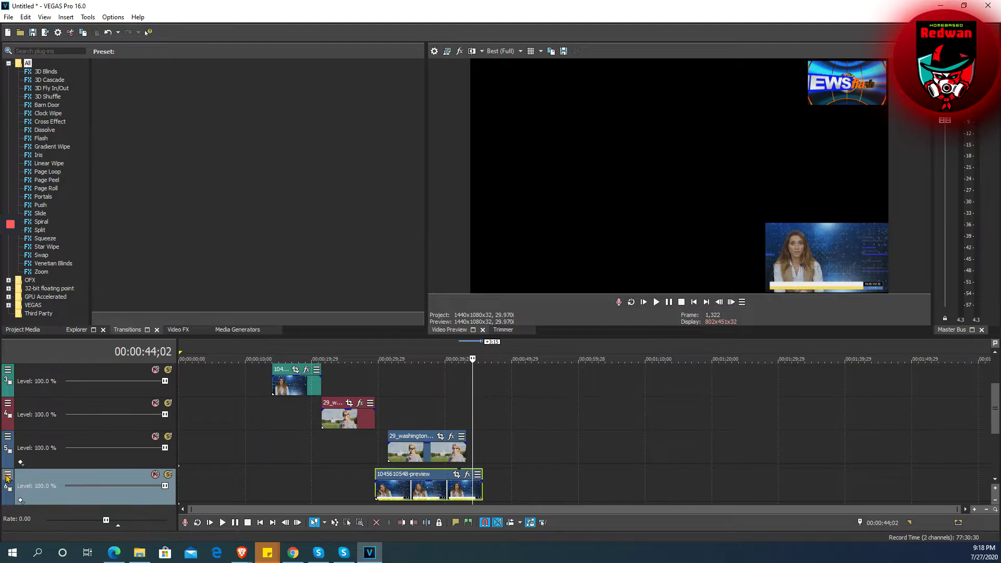
pyautogui.click(7, 475)
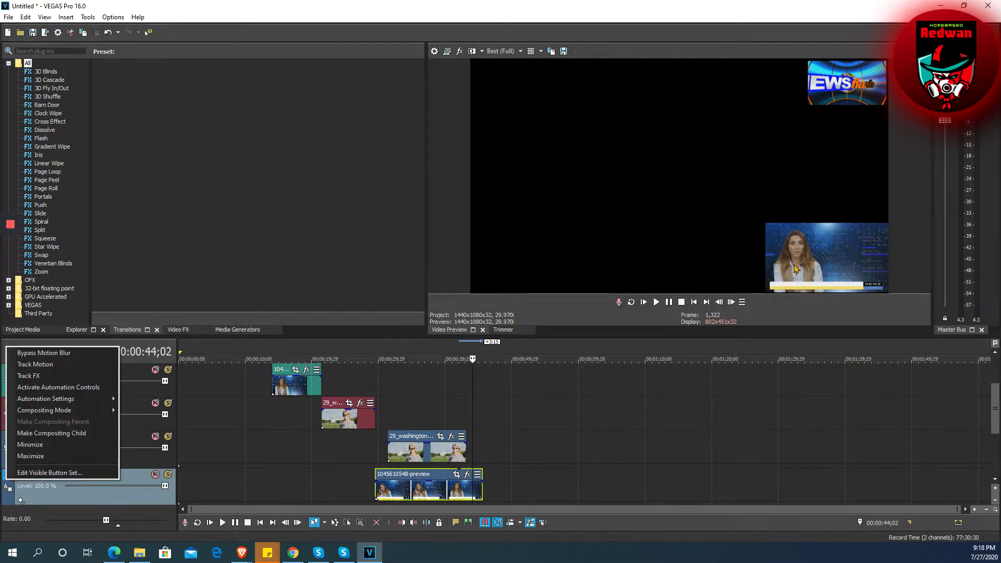
# Open Track Motion for track 6 and enlarge the anchor picture to nearly full-frame
pyautogui.click(35, 364)
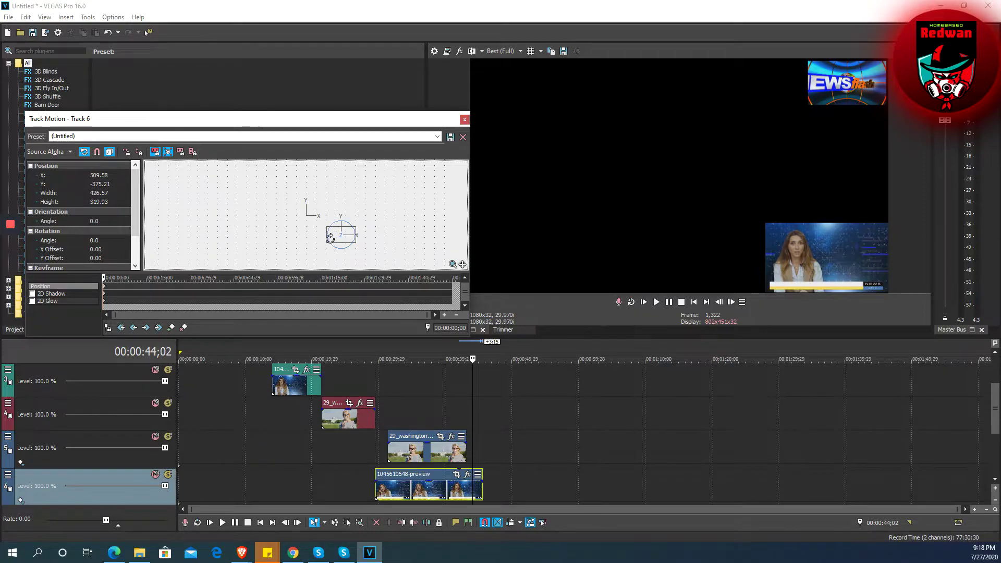
pyautogui.scroll(2, 330, 238)
pyautogui.scroll(2, 351, 240)
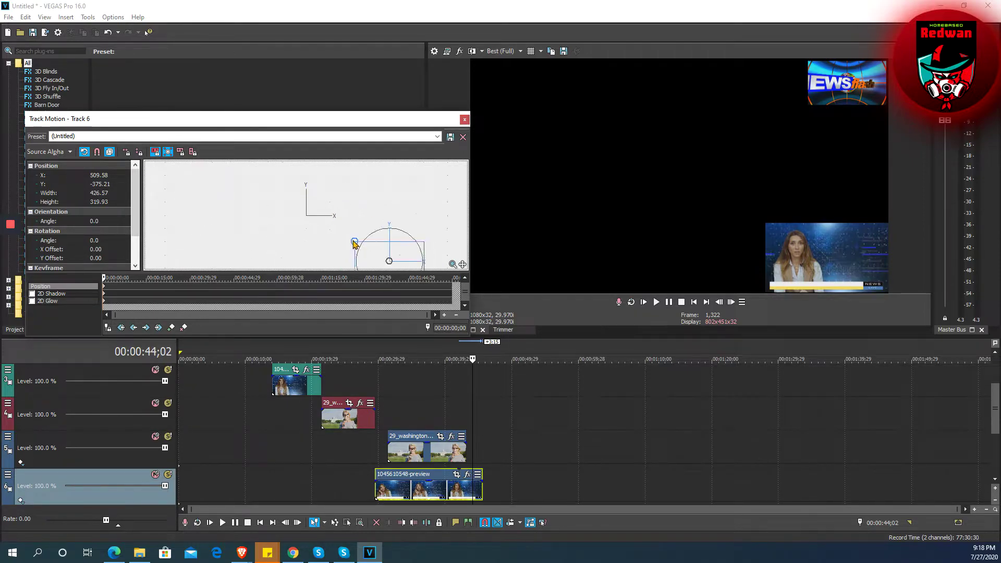
pyautogui.moveTo(324, 239); pyautogui.dragTo(218, 199)
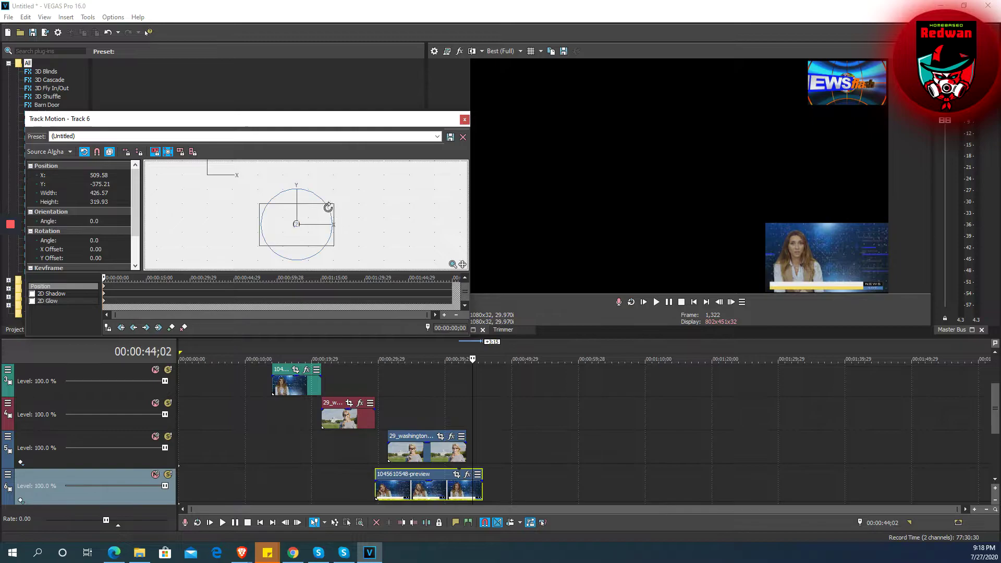
pyautogui.moveTo(334, 208); pyautogui.dragTo(429, 183)
pyautogui.moveTo(357, 204); pyautogui.dragTo(282, 168)
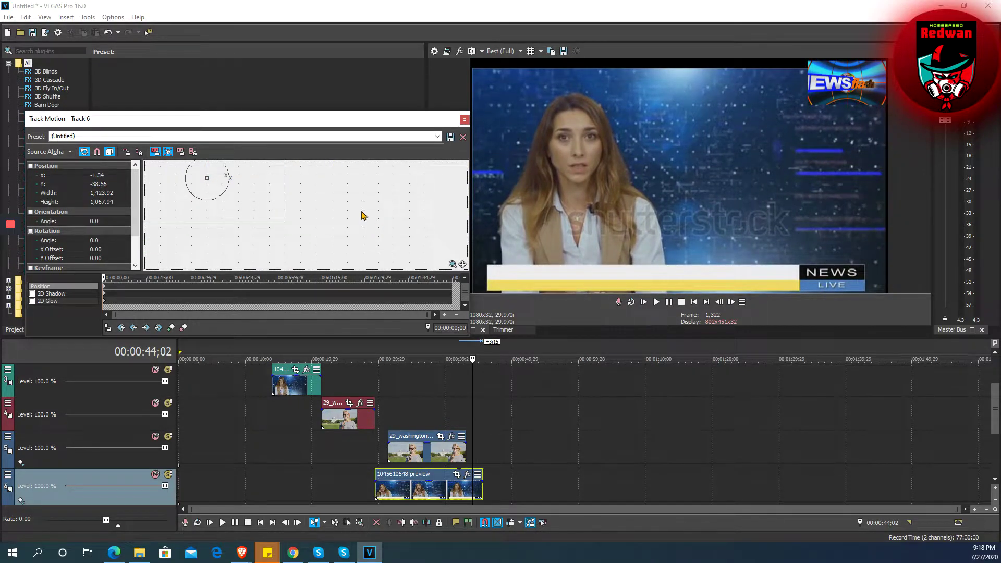
# Fine-tune the anchor framing to about 1459×1095, centred, and close the motion window
pyautogui.scroll(-2, 392, 232)
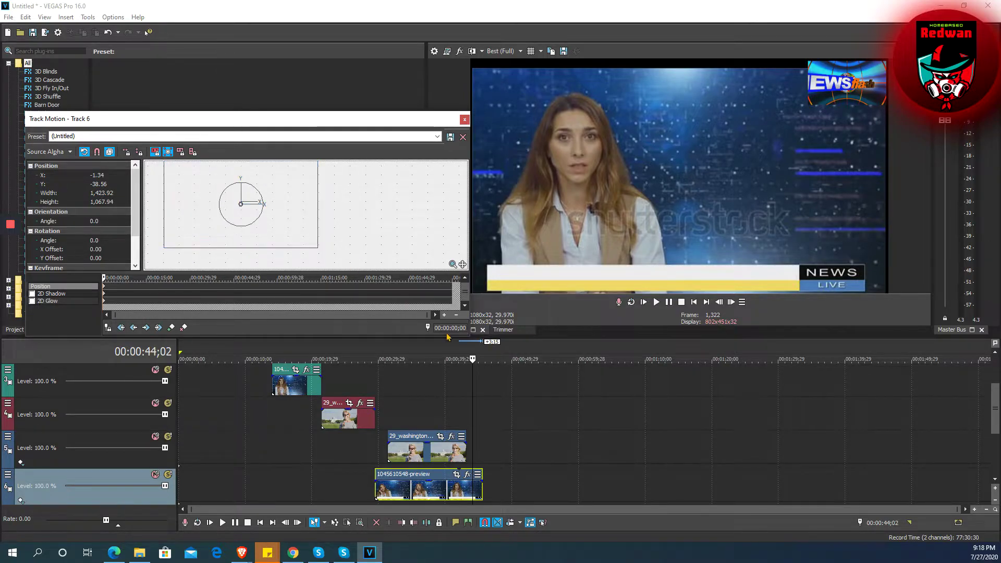
pyautogui.moveTo(467, 338); pyautogui.dragTo(465, 404)
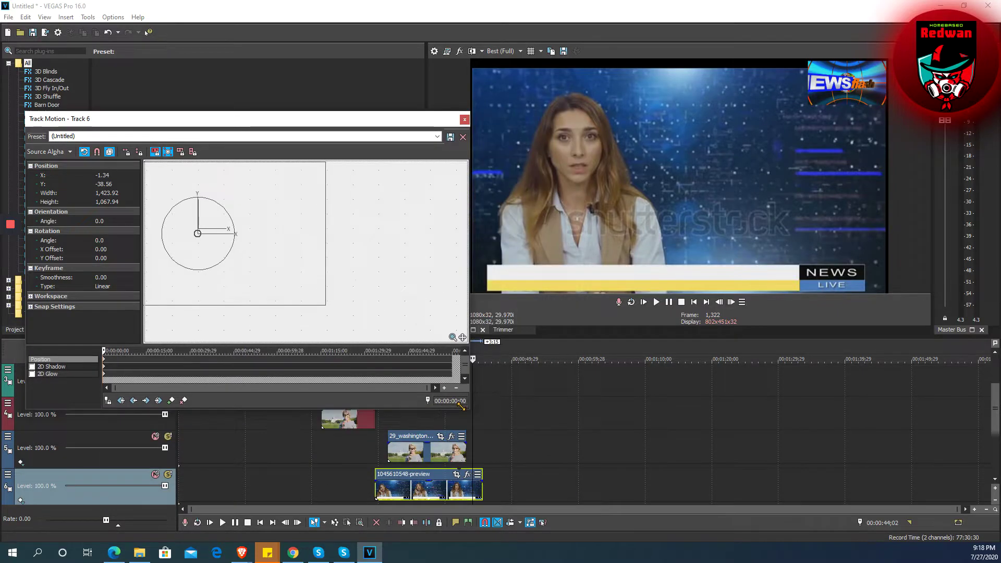
pyautogui.moveTo(250, 270); pyautogui.dragTo(303, 287)
pyautogui.moveTo(256, 255); pyautogui.dragTo(258, 255)
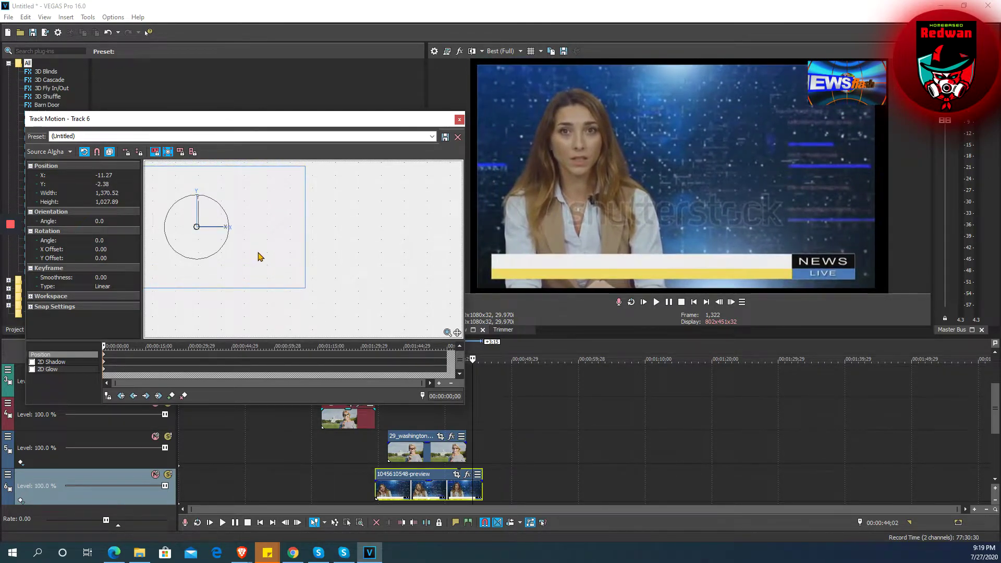
pyautogui.moveTo(307, 290); pyautogui.dragTo(315, 292)
pyautogui.moveTo(268, 256); pyautogui.dragTo(265, 256)
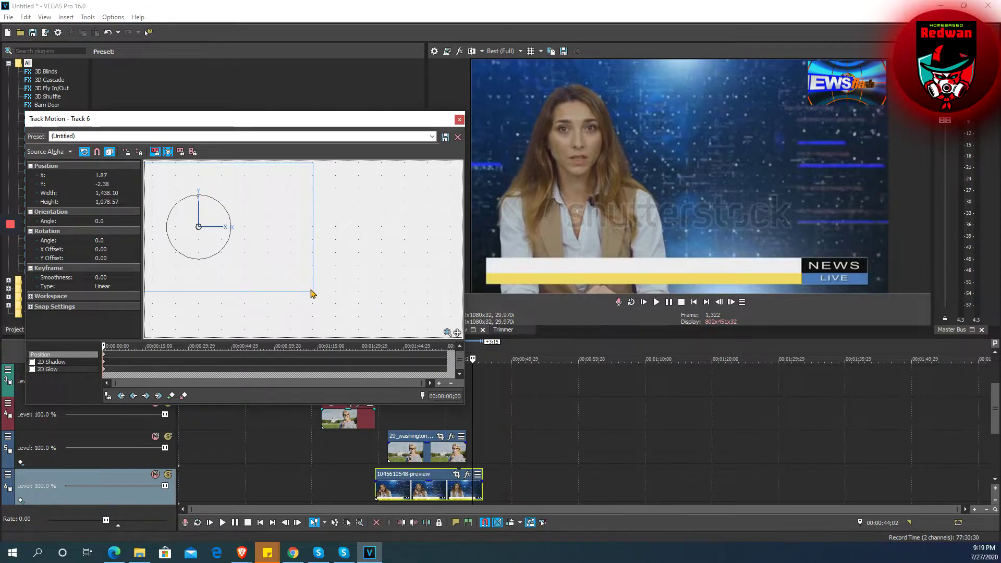
pyautogui.moveTo(312, 291); pyautogui.dragTo(316, 293)
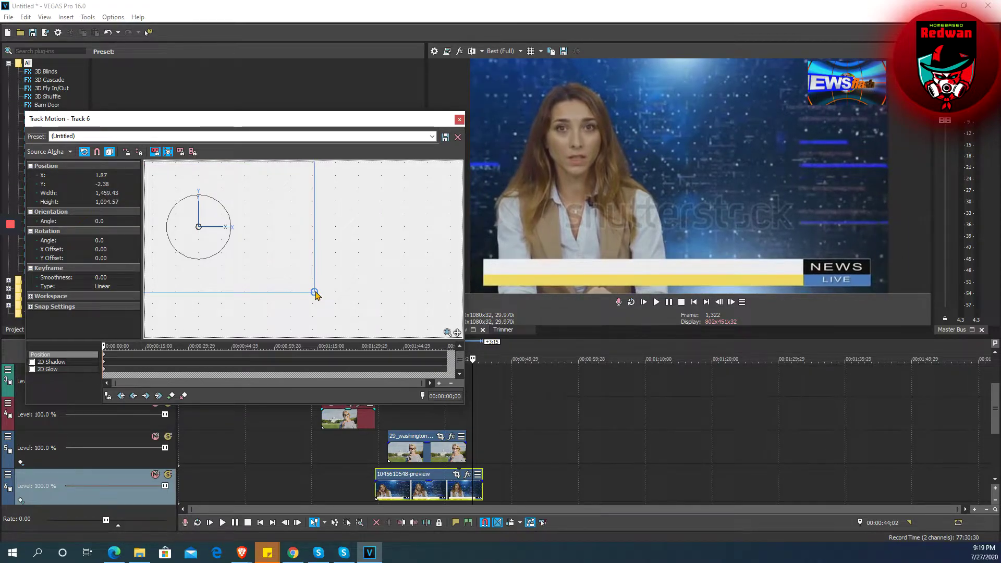
pyautogui.click(460, 119)
# Extend the track 5 Washington clip to start earlier and play from about 00:00:27;25
pyautogui.click(359, 380)
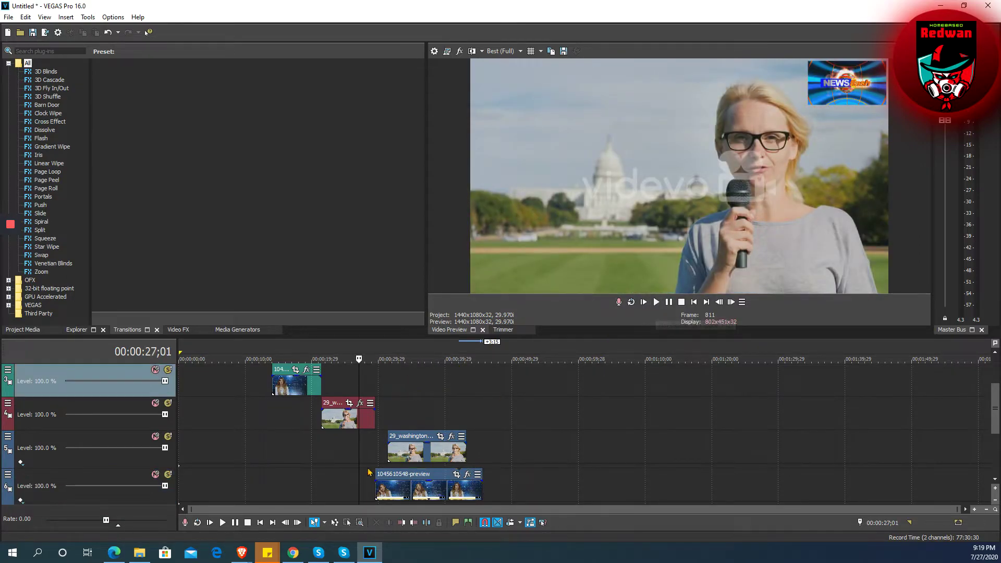
pyautogui.moveTo(391, 452); pyautogui.dragTo(379, 450)
pyautogui.click(357, 381)
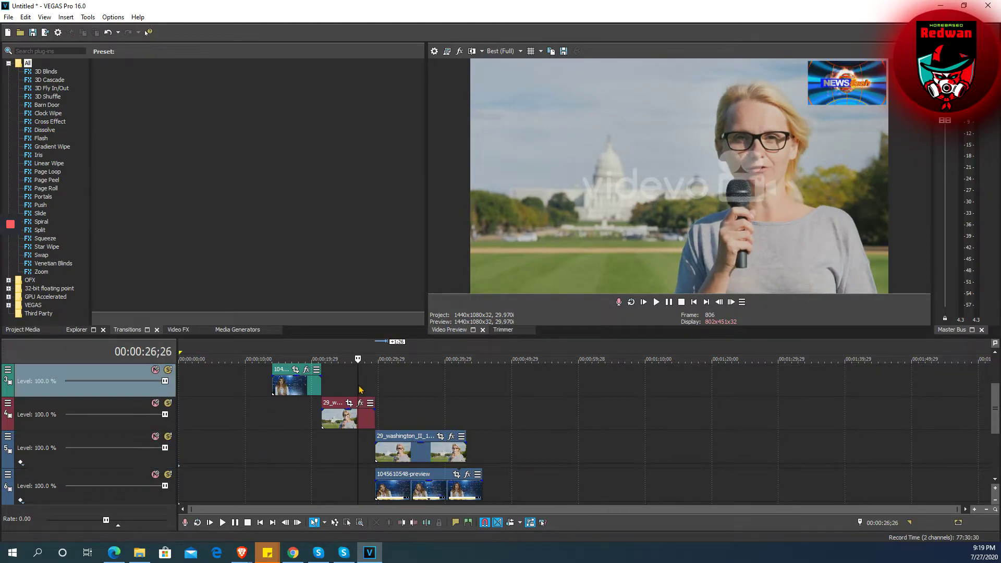
pyautogui.click(364, 381)
pyautogui.press('space')
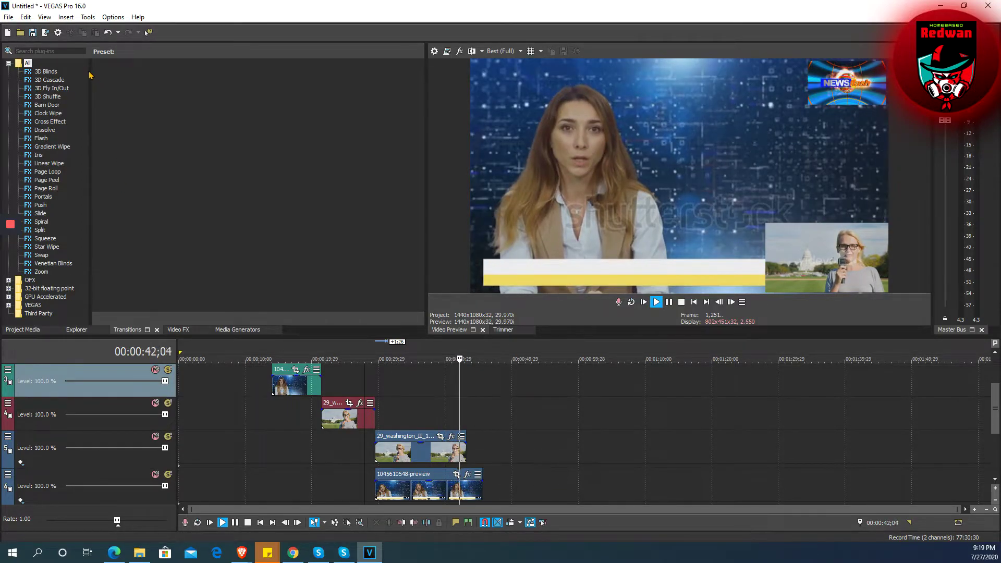
# Start Save As on the Desktop with '123232' as the project file name
pyautogui.hotkey('ctrl', 's')
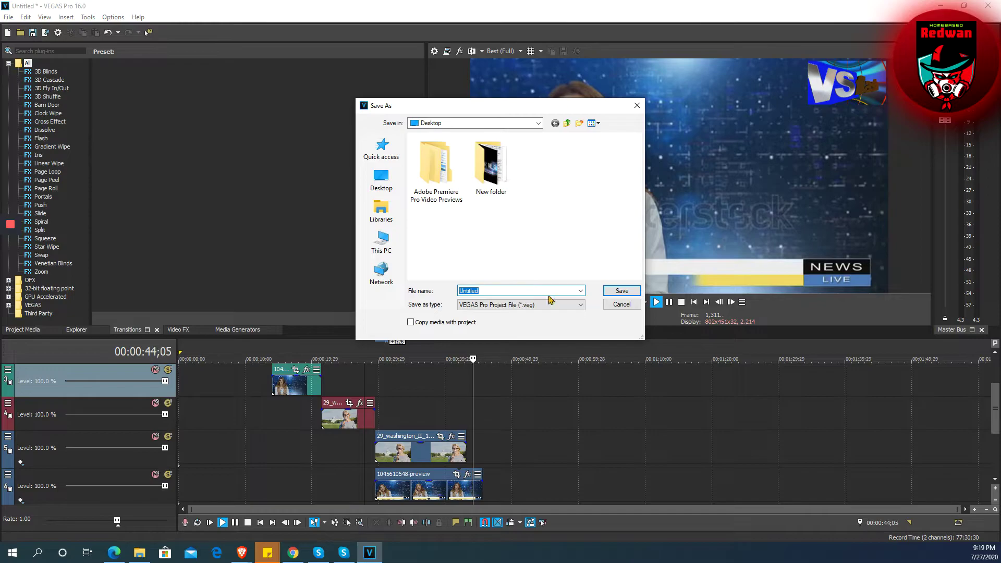
pyautogui.click(381, 177)
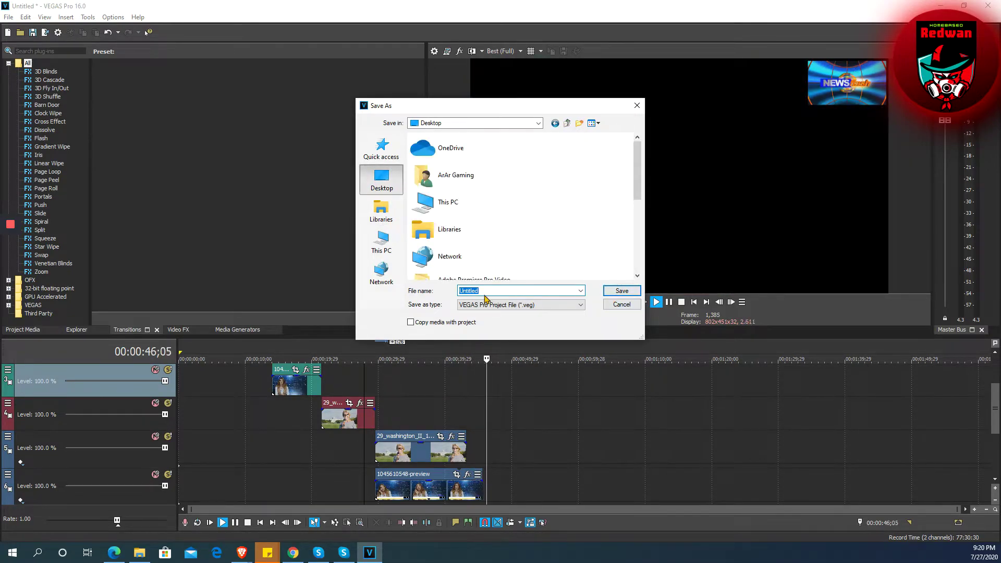
pyautogui.click(484, 291)
pyautogui.doubleClick(484, 292)
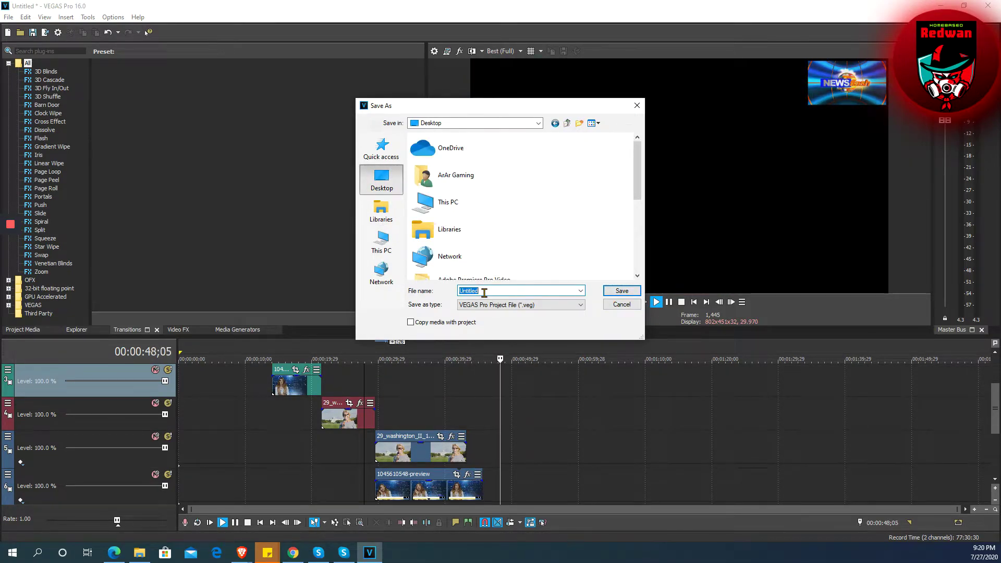
pyautogui.write('12323234')
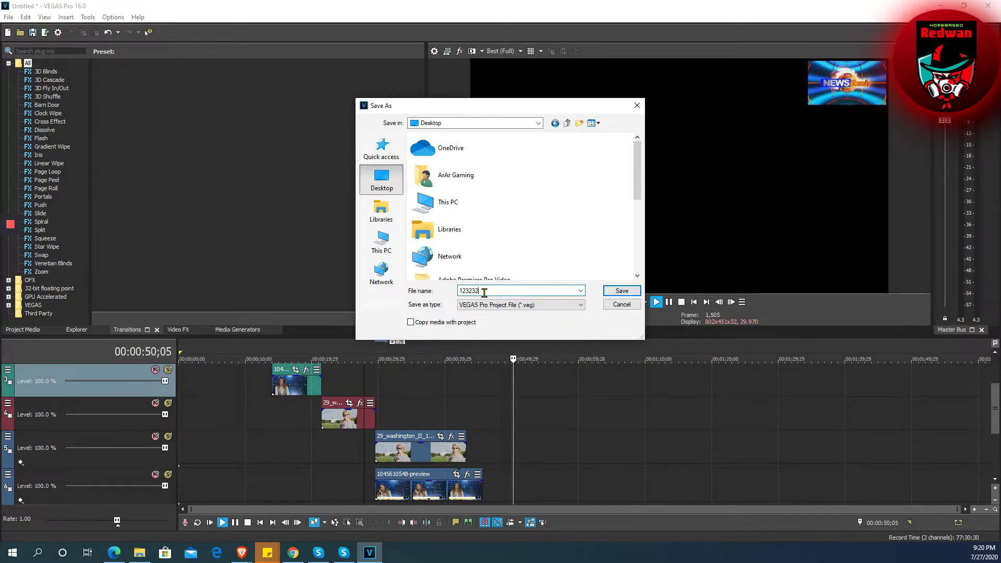
# Save the project as 123232.veg and play the edit from the start
pyautogui.click(629, 293)
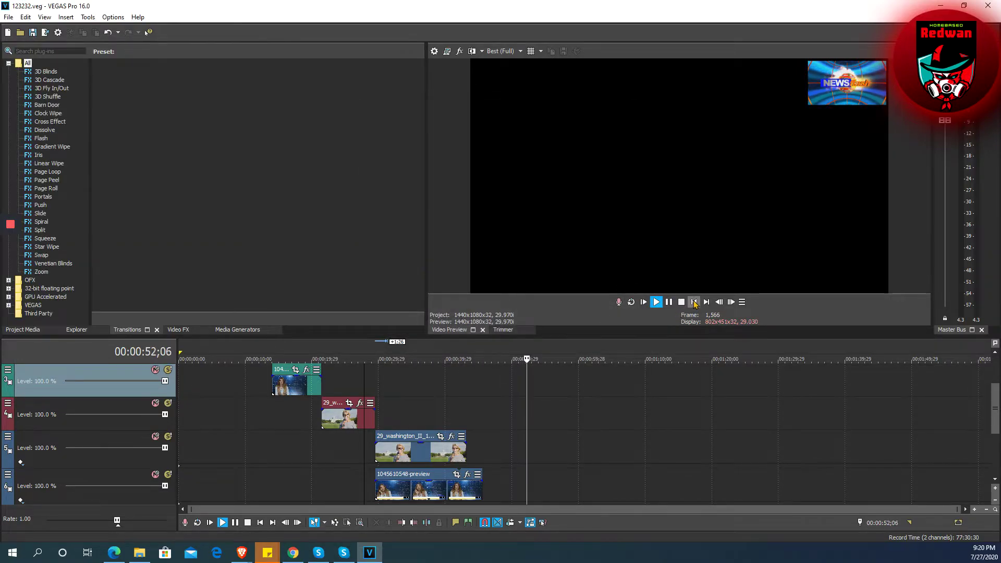
pyautogui.click(694, 302)
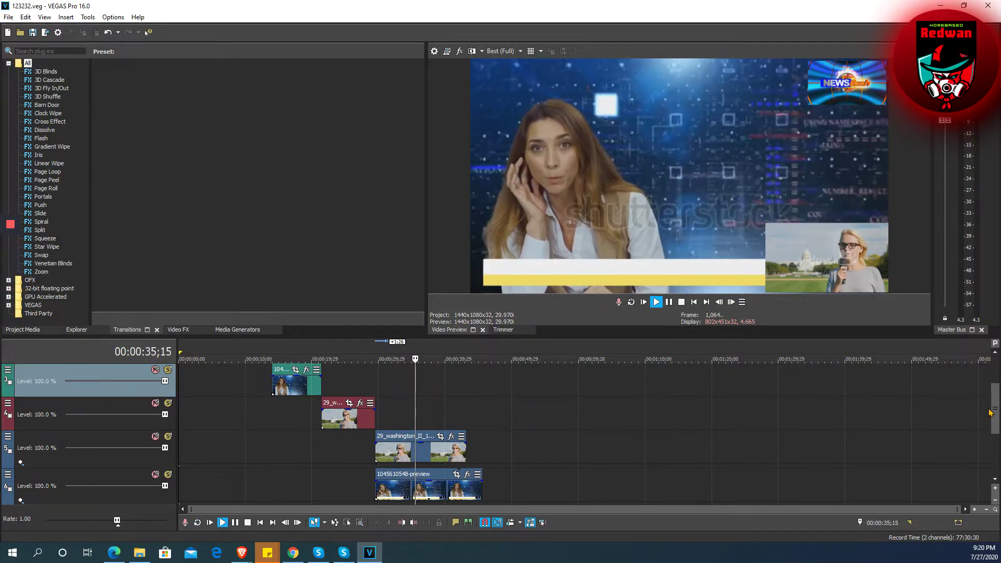
# Stop playback and scrub the timeline, checking the intro, anchor and reporter shots
pyautogui.click(681, 303)
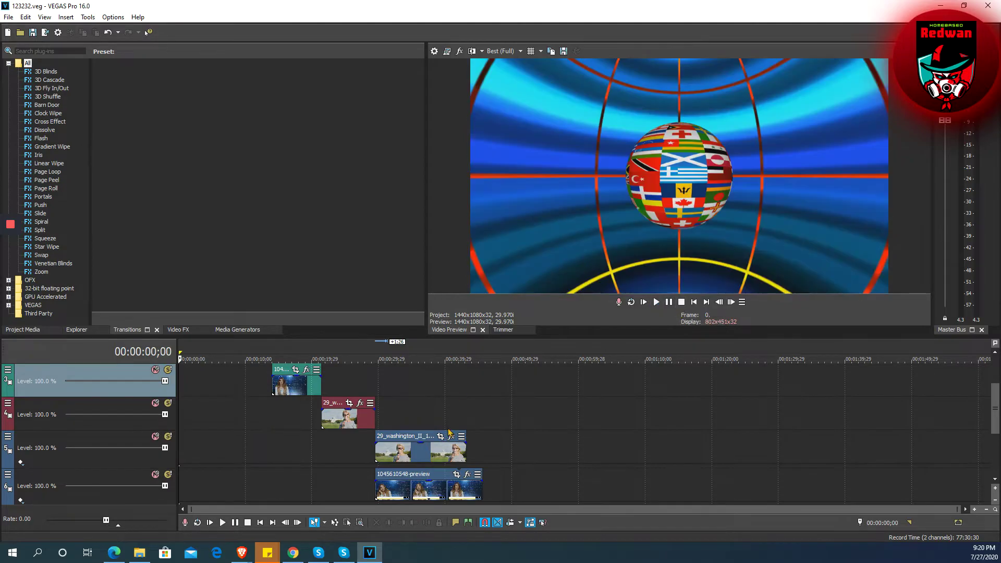
pyautogui.click(408, 419)
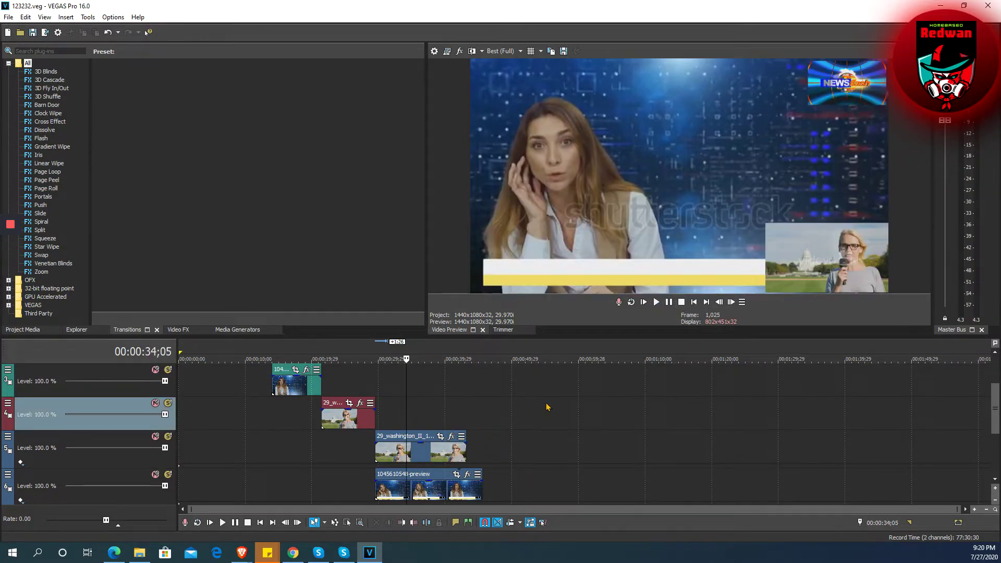
pyautogui.moveTo(997, 406)
pyautogui.mouseDown()
pyautogui.moveTo(997, 384)
pyautogui.moveTo(997, 425)
pyautogui.moveTo(997, 402)
pyautogui.mouseUp()
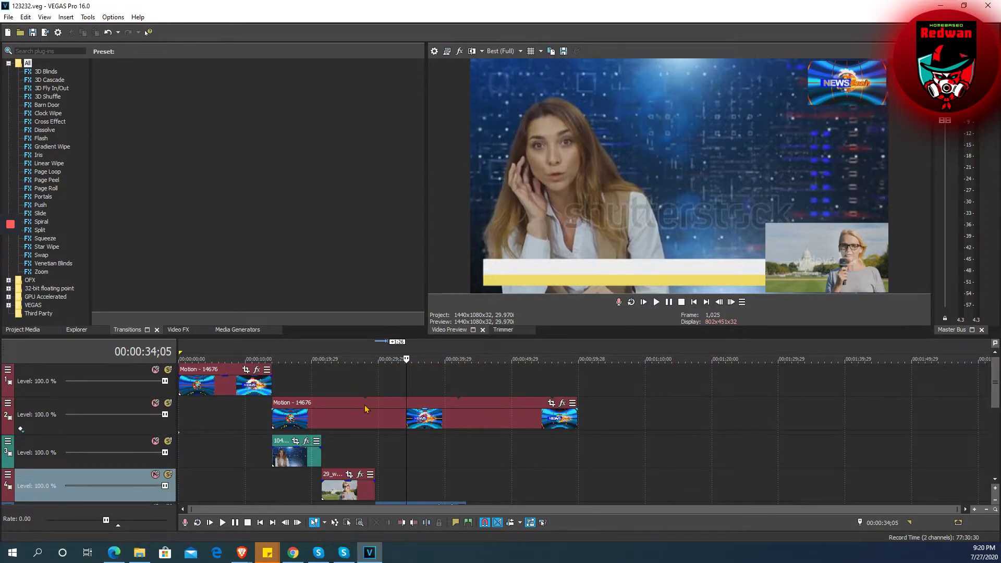
pyautogui.click(218, 420)
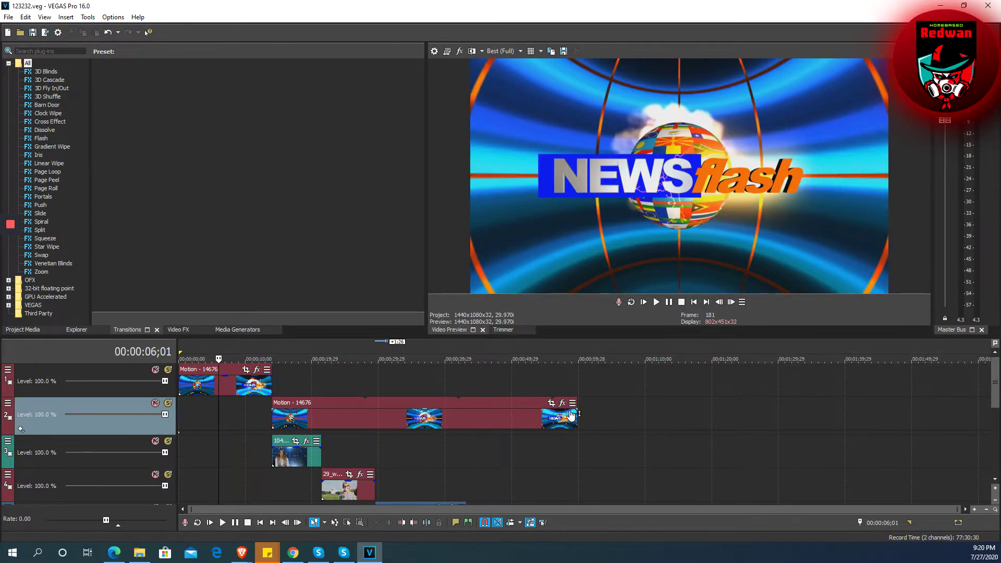
pyautogui.click(598, 418)
pyautogui.click(317, 383)
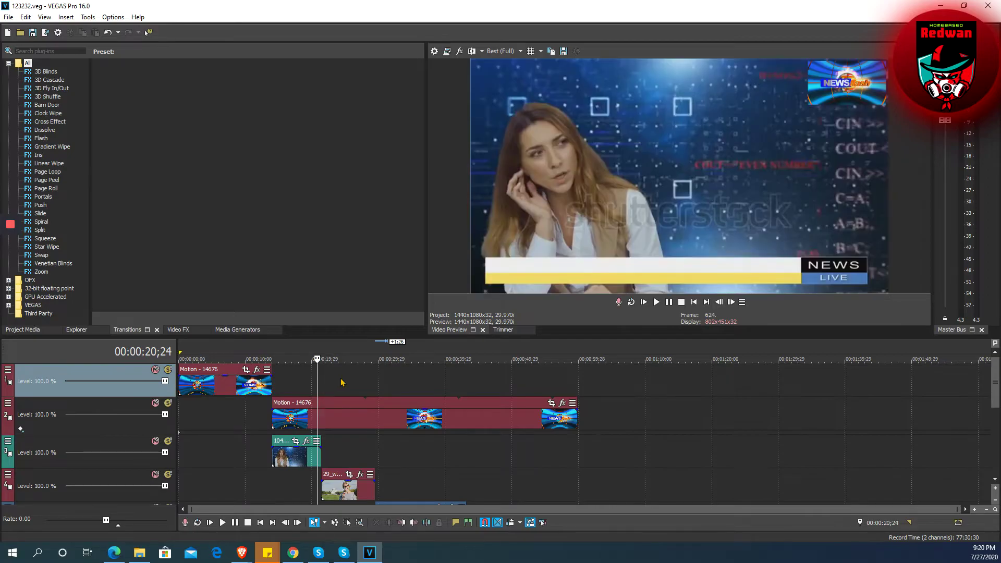
pyautogui.moveTo(342, 383); pyautogui.dragTo(289, 383)
pyautogui.click(381, 383)
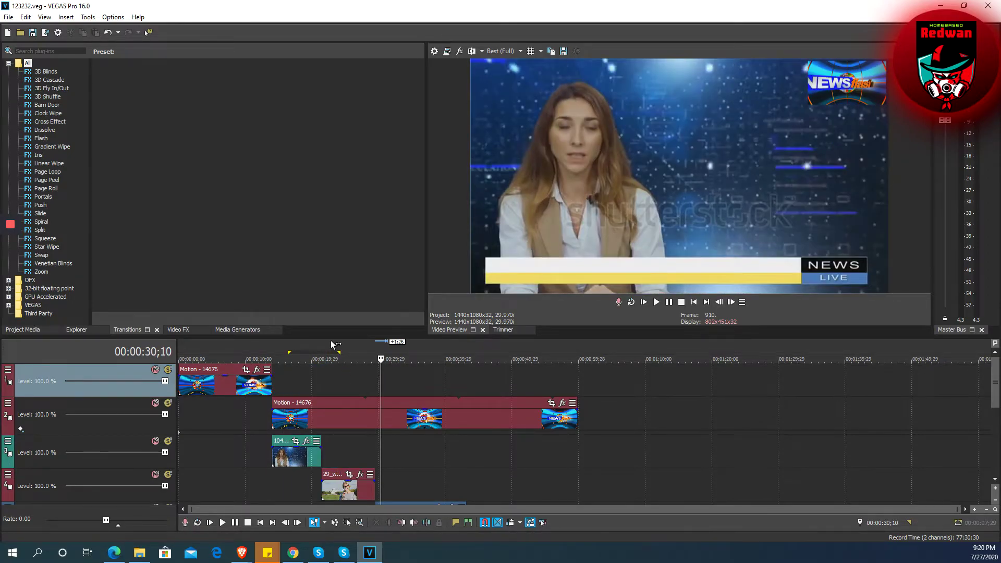
pyautogui.click(331, 397)
pyautogui.click(329, 399)
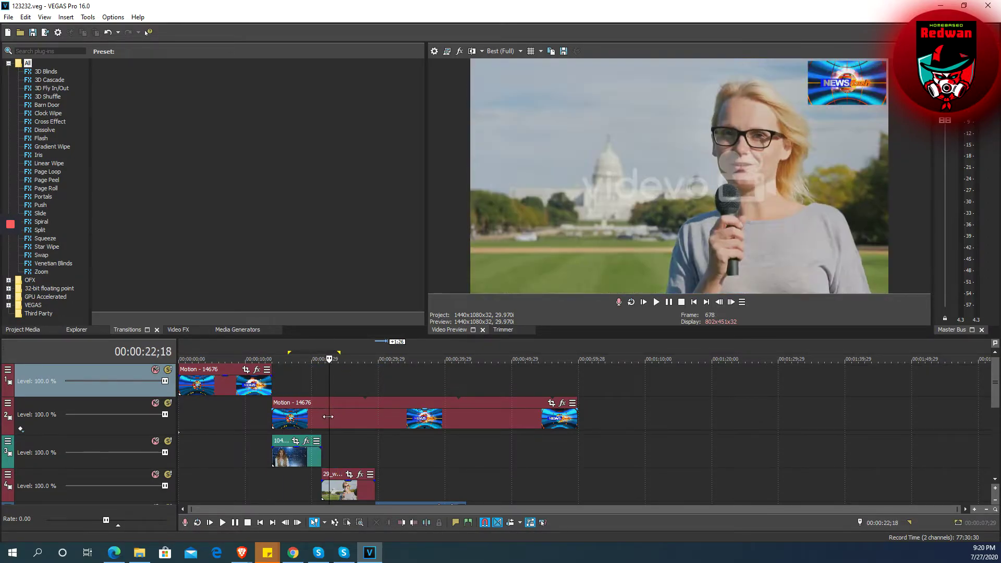
pyautogui.click(295, 454)
pyautogui.click(318, 413)
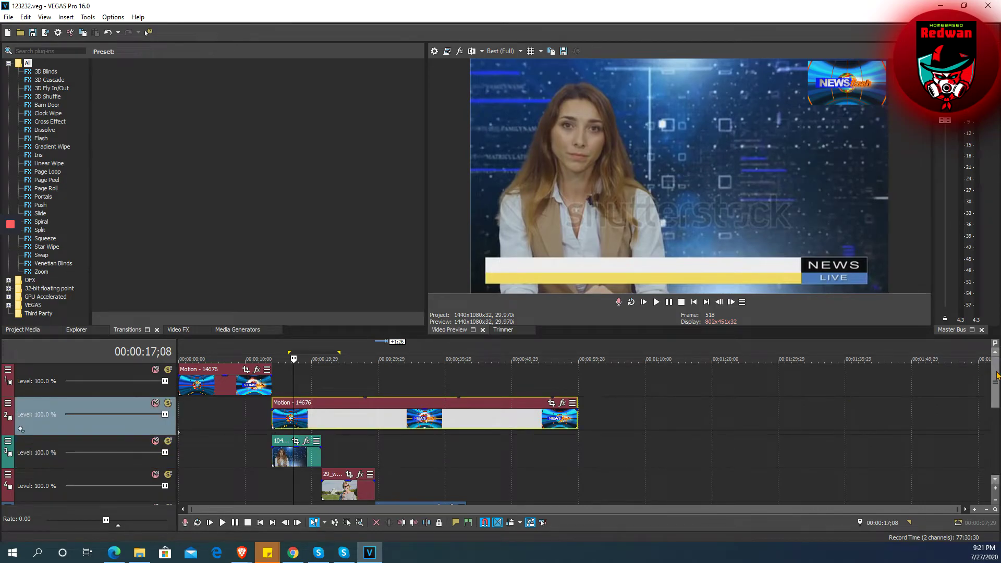
# Extend the track 6 anchor clip's left edge to line up with the track 3 clip
pyautogui.scroll(-1, 988, 381)
pyautogui.click(345, 458)
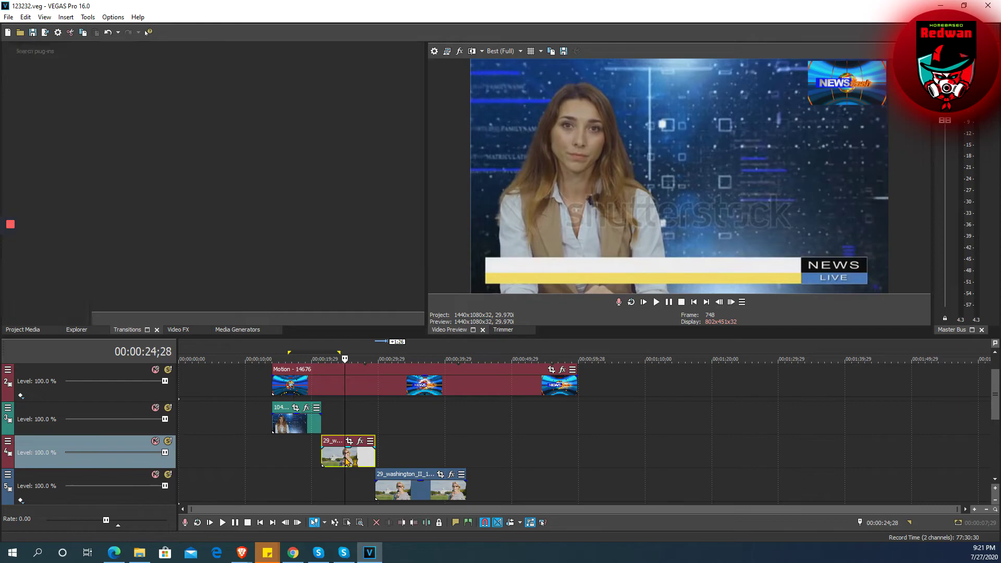
pyautogui.click(404, 487)
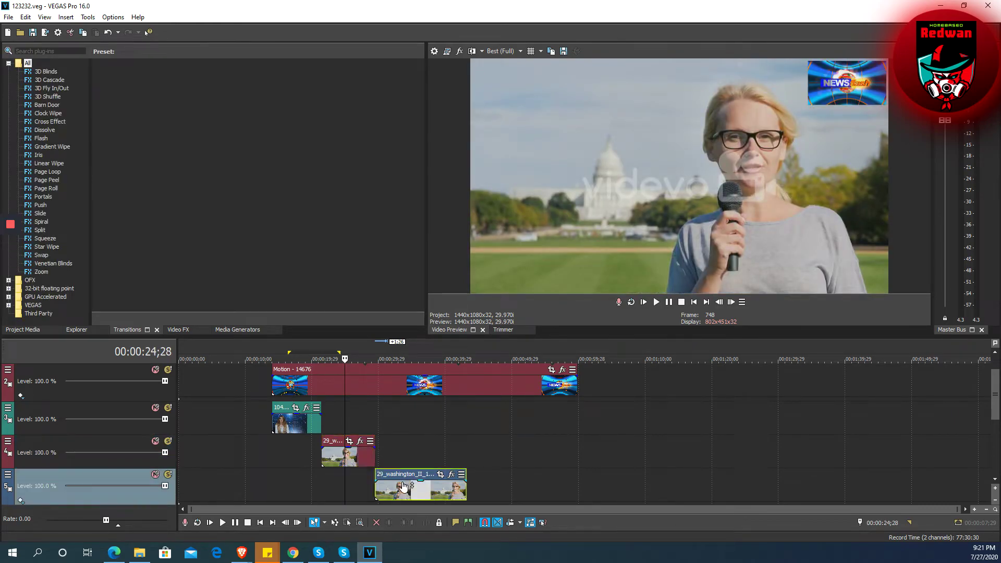
pyautogui.scroll(-1, 991, 396)
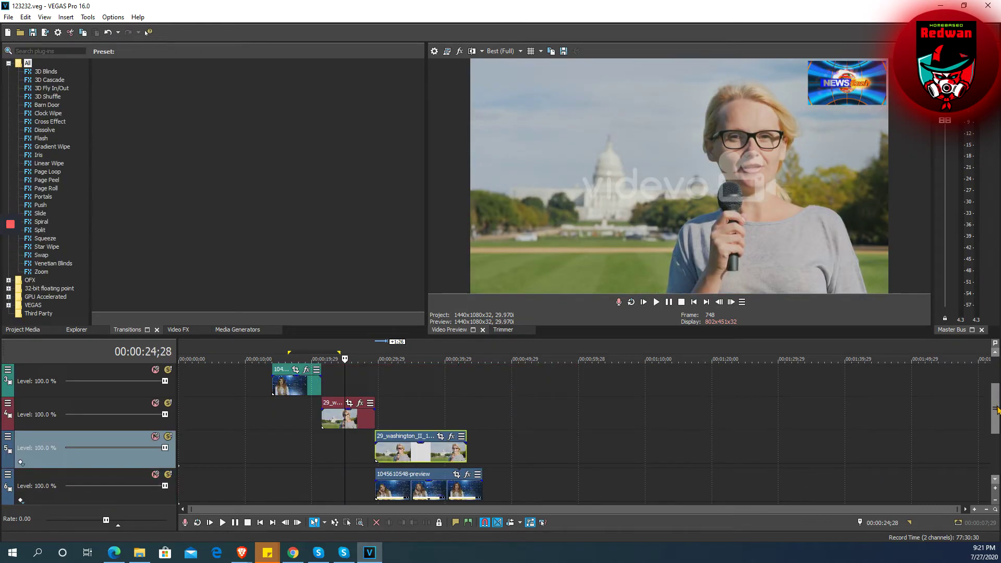
pyautogui.click(397, 493)
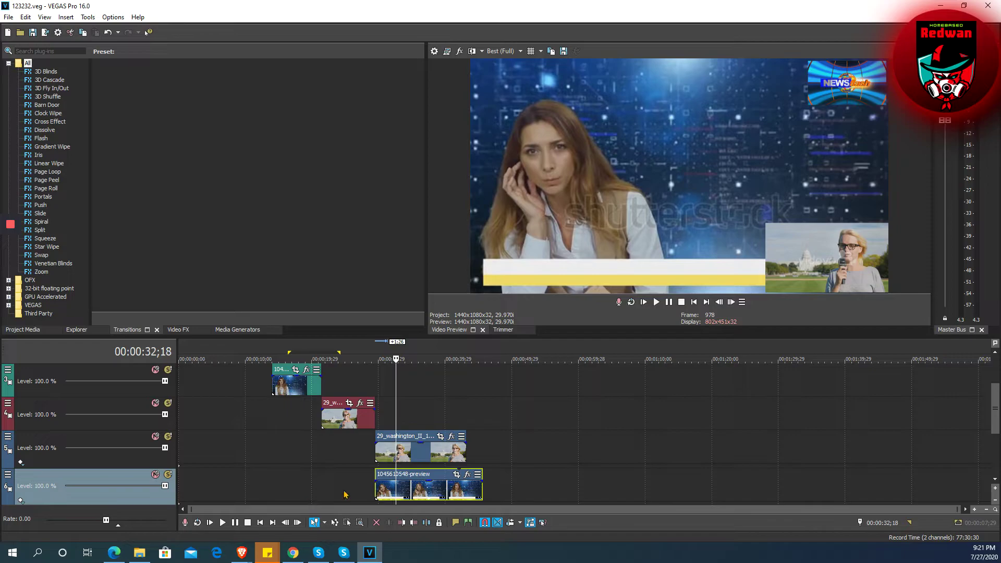
pyautogui.moveTo(375, 484); pyautogui.dragTo(275, 484)
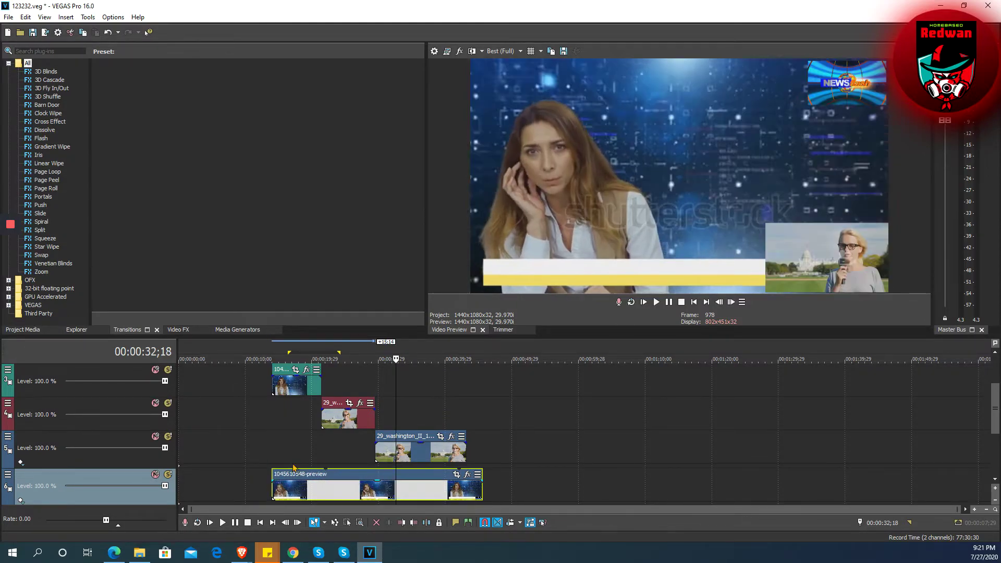
pyautogui.click(288, 375)
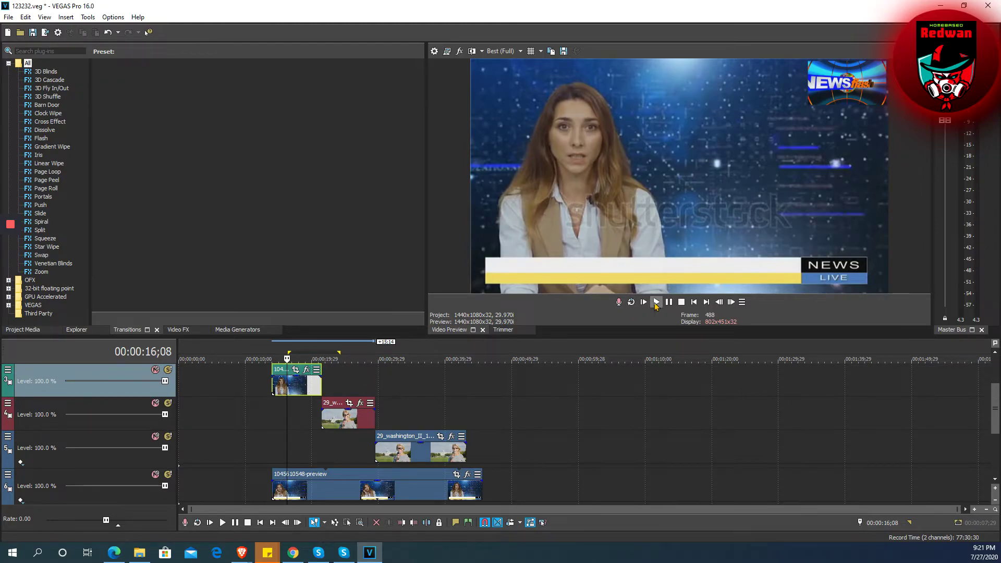
pyautogui.click(656, 304)
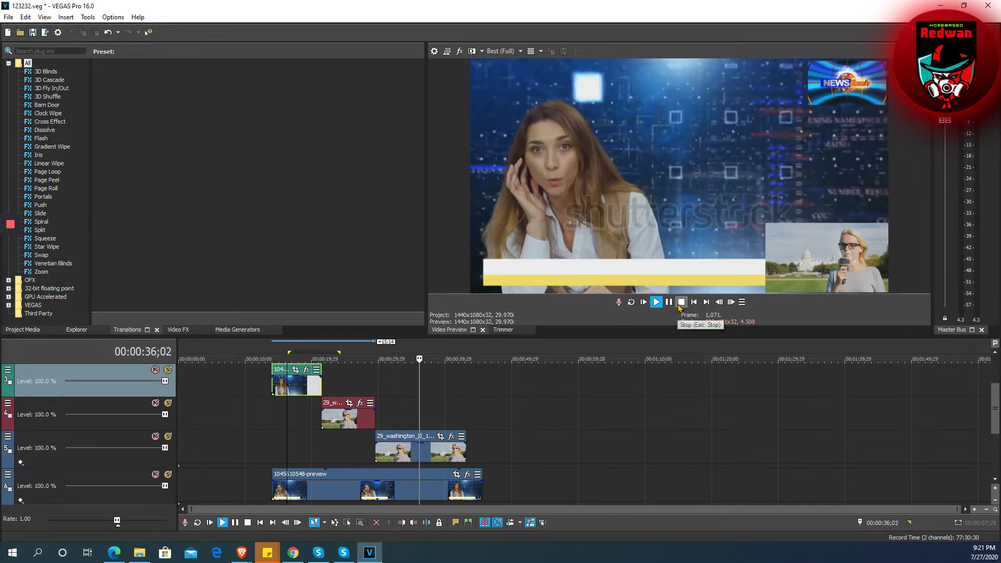
pyautogui.press('space')
pyautogui.moveTo(995, 409); pyautogui.dragTo(995, 386)
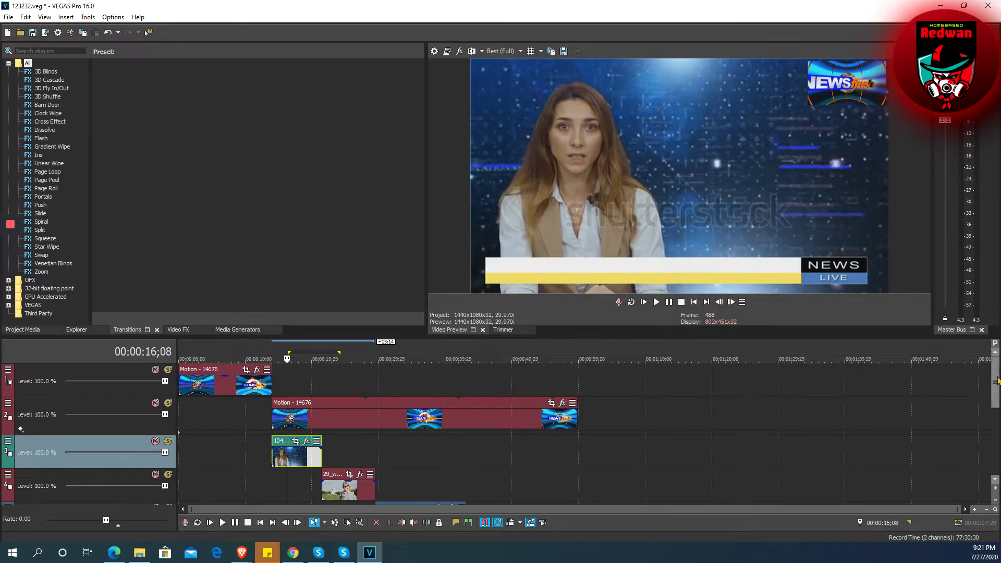
pyautogui.moveTo(995, 383); pyautogui.dragTo(995, 426)
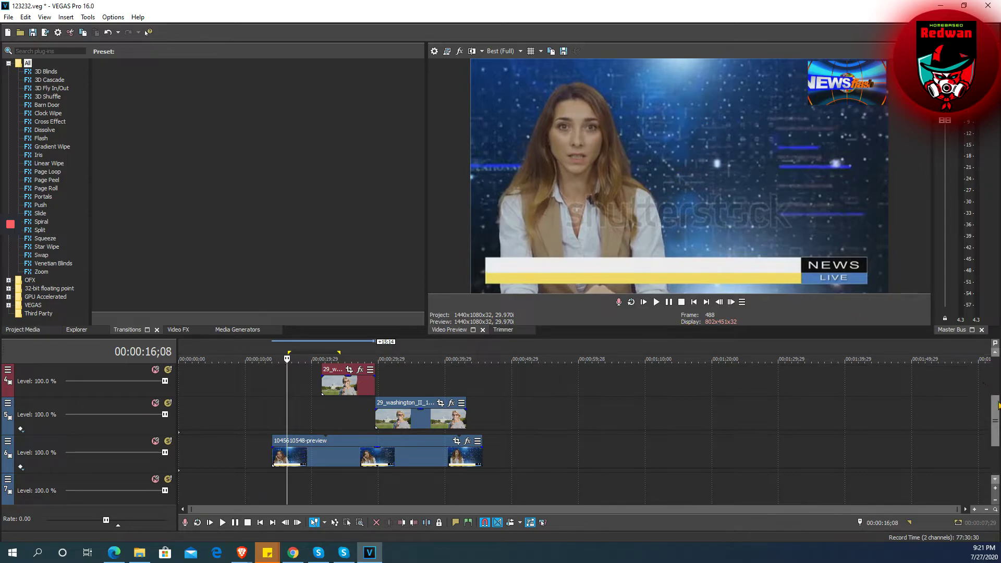
# Put the Zoom Out, Top-Right transition from the Zoom presets on the start of the track 2 Motion clip
pyautogui.moveTo(997, 407); pyautogui.dragTo(997, 379)
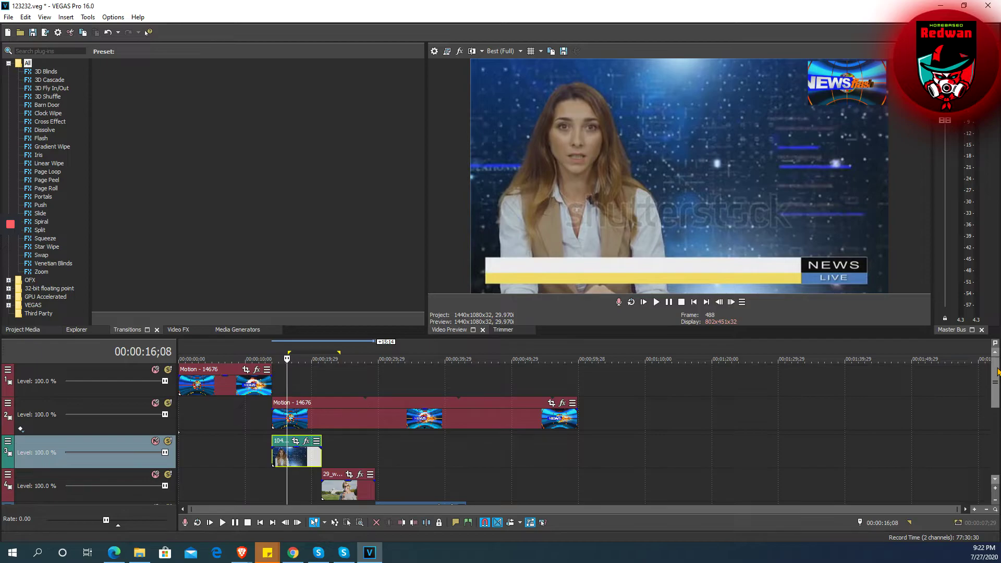
pyautogui.click(293, 411)
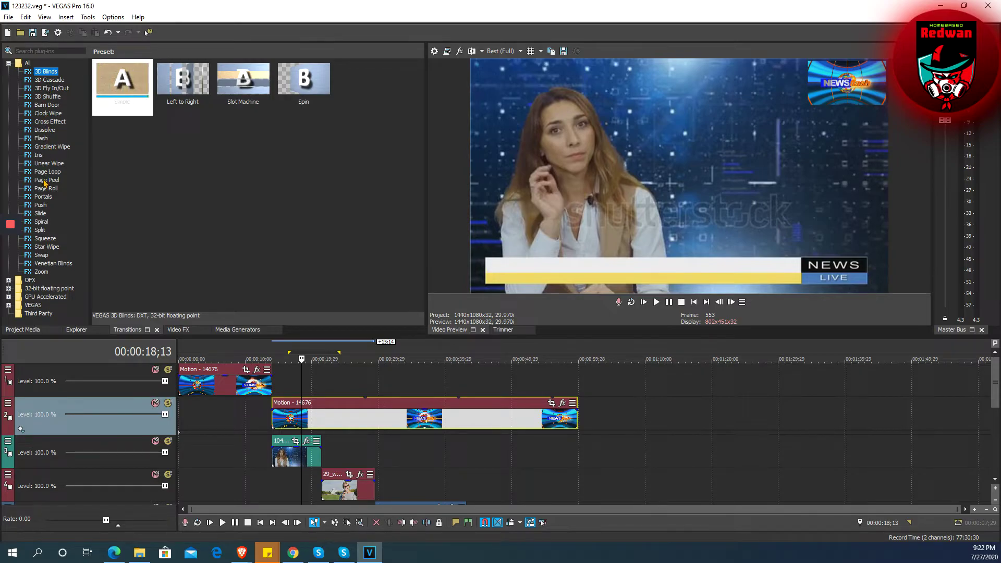
pyautogui.click(42, 214)
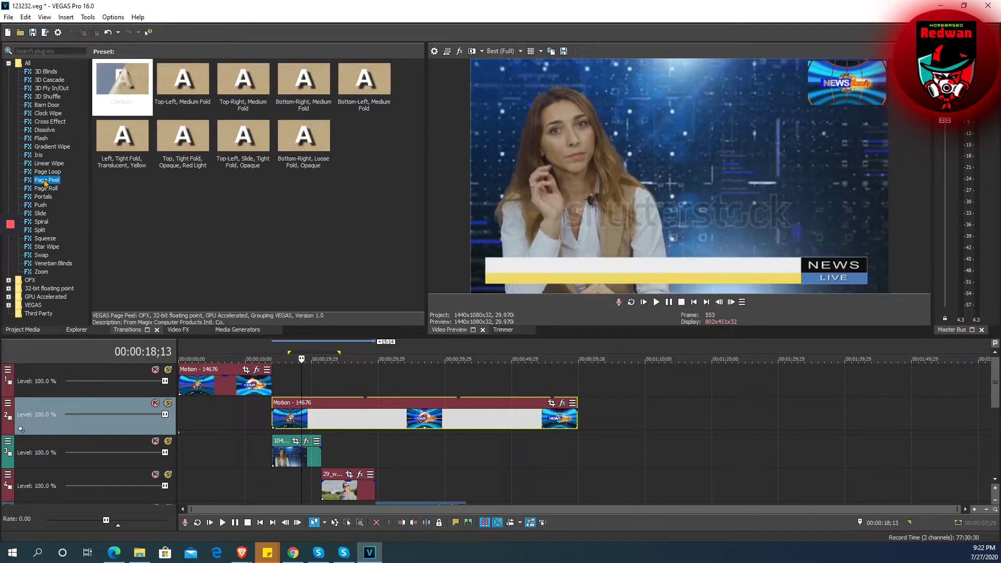
pyautogui.click(46, 238)
pyautogui.click(42, 255)
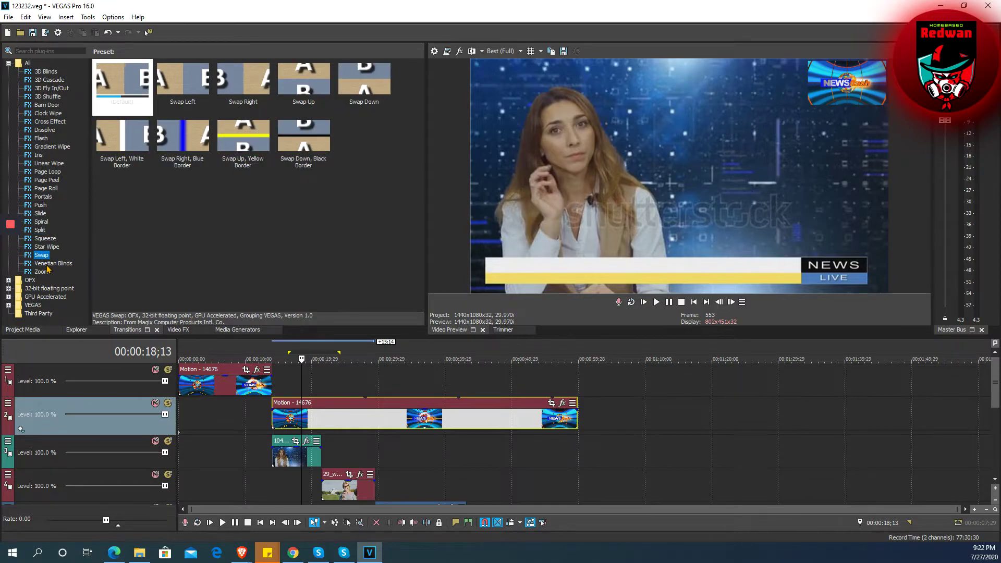
pyautogui.click(48, 263)
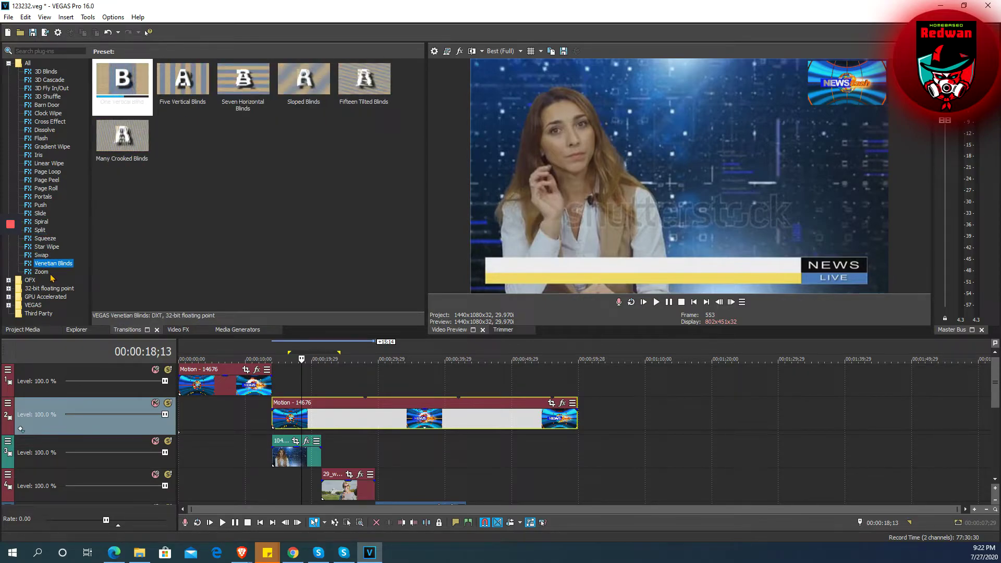
pyautogui.click(49, 275)
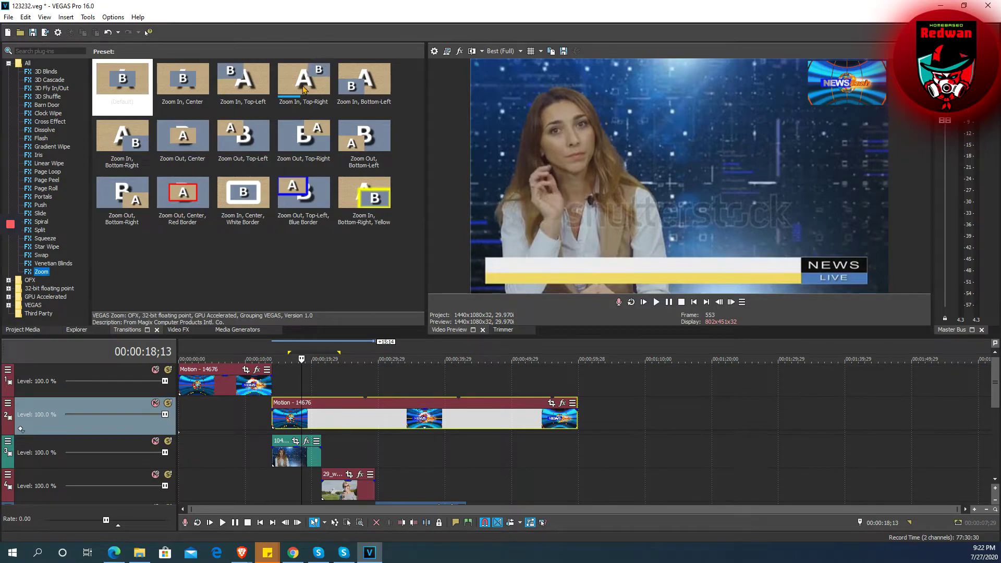
pyautogui.moveTo(307, 137); pyautogui.dragTo(301, 307)
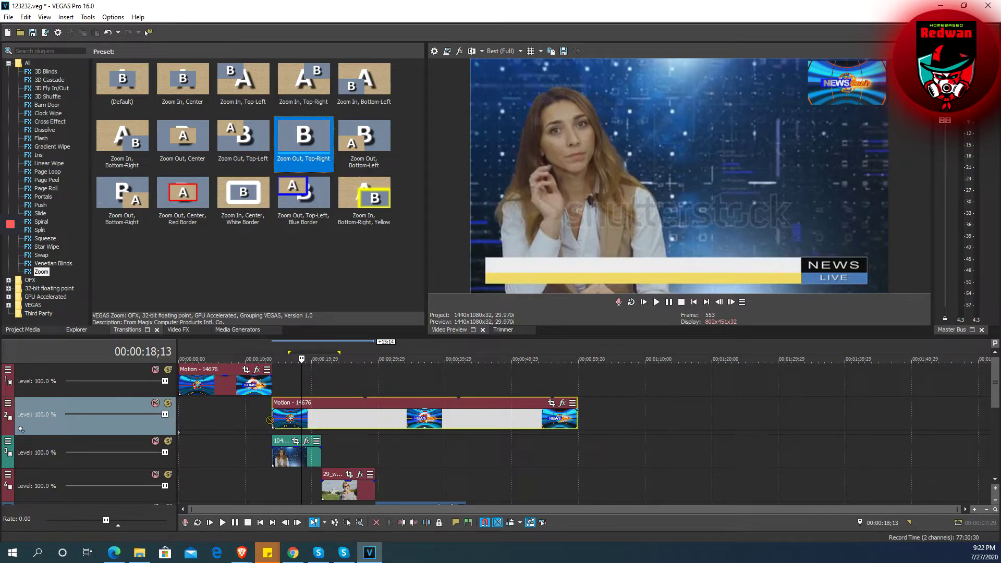
pyautogui.moveTo(269, 420); pyautogui.dragTo(275, 429)
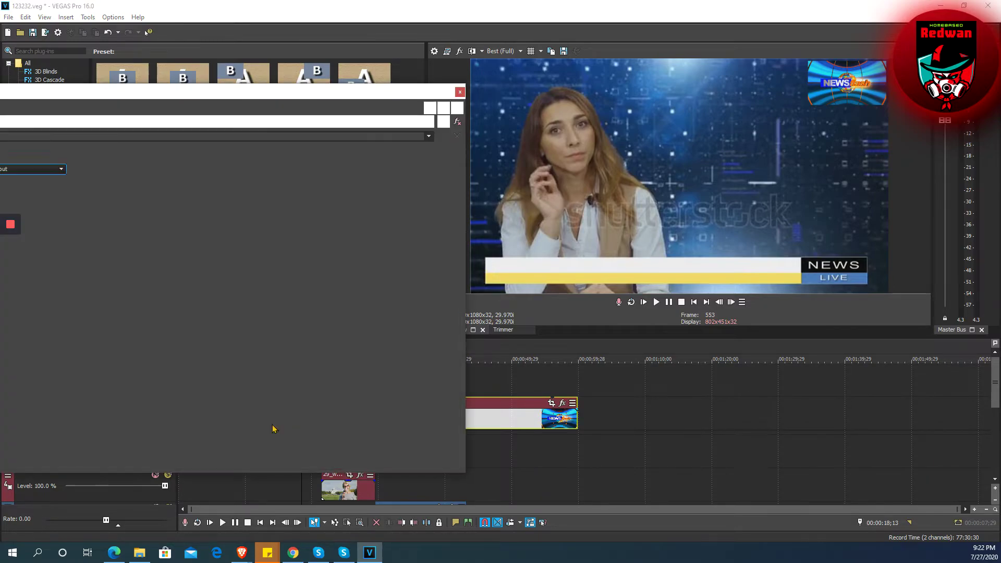
pyautogui.click(459, 92)
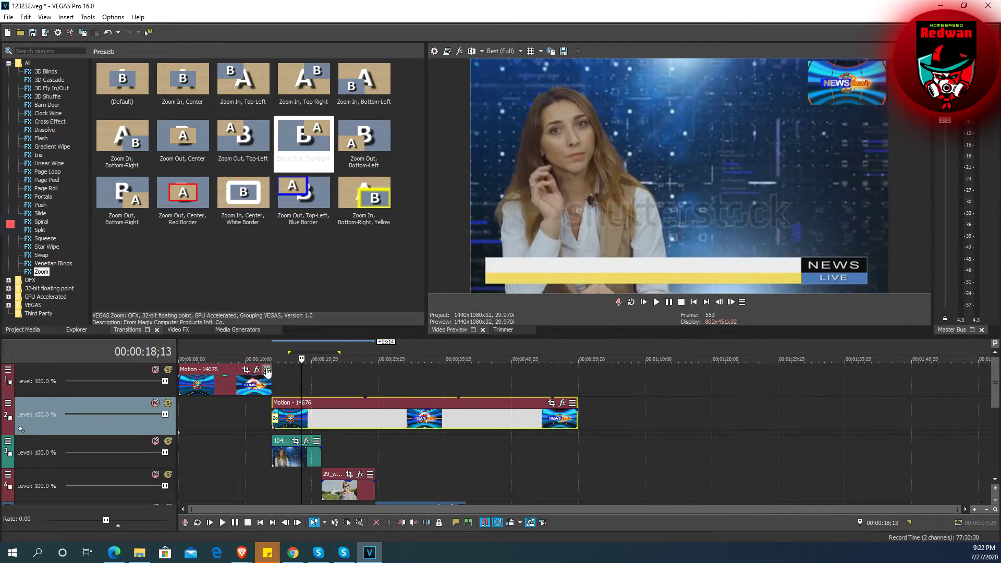
pyautogui.click(257, 386)
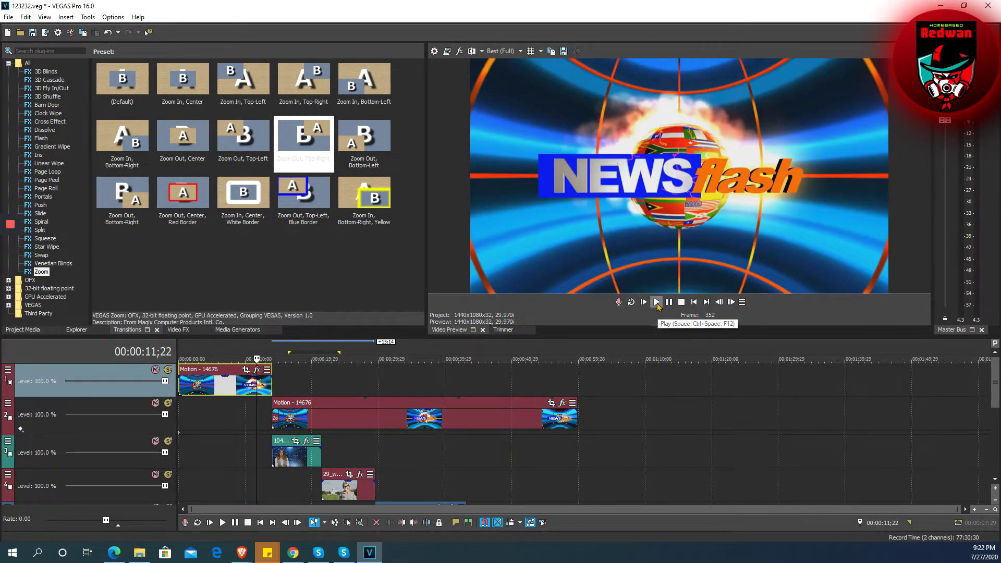
pyautogui.click(655, 305)
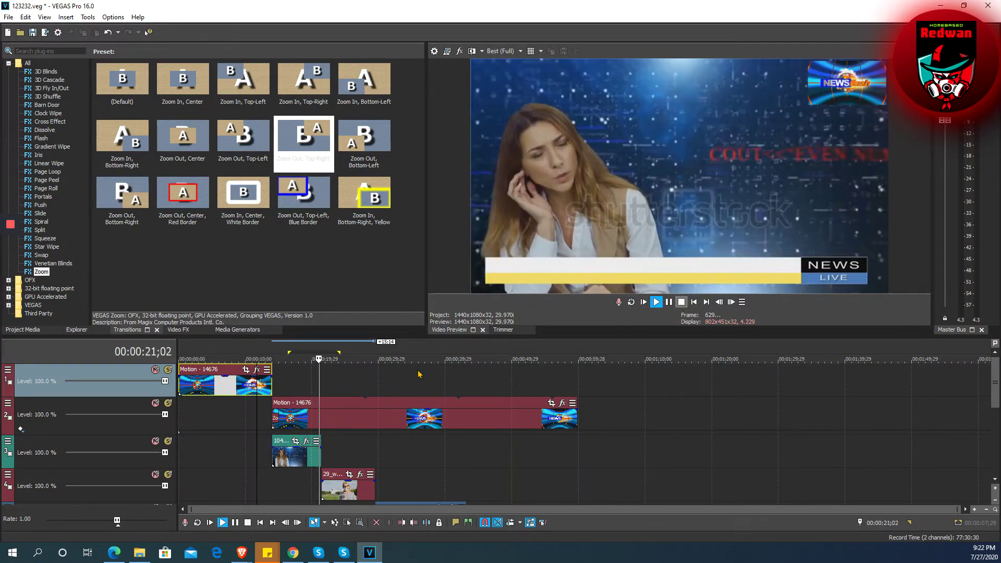
pyautogui.press('space')
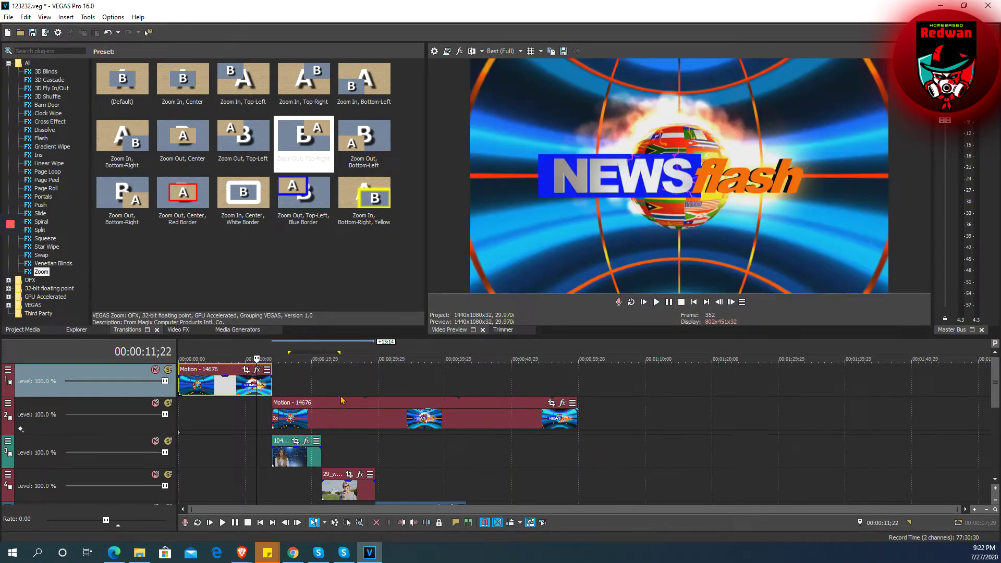
pyautogui.click(276, 420)
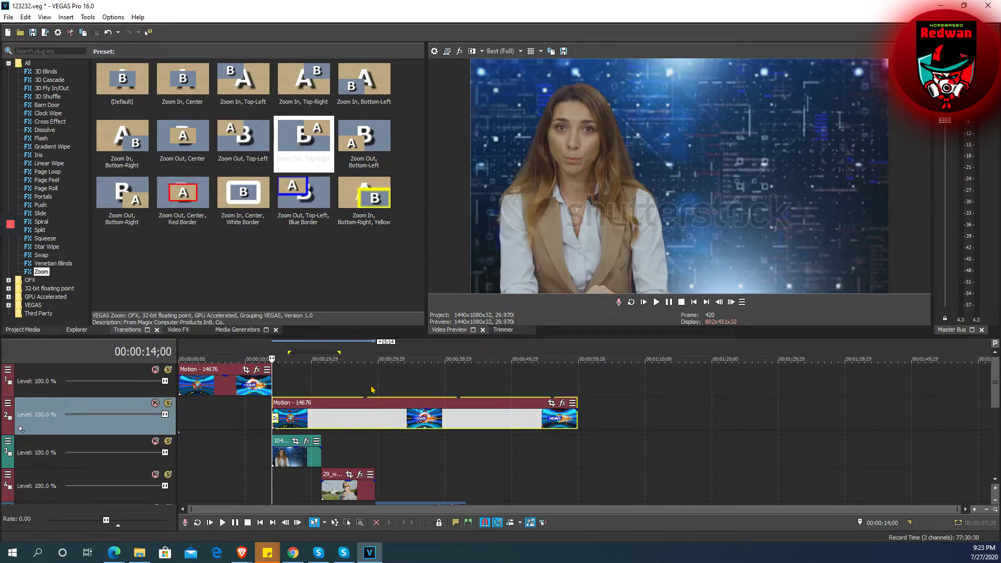
pyautogui.click(657, 302)
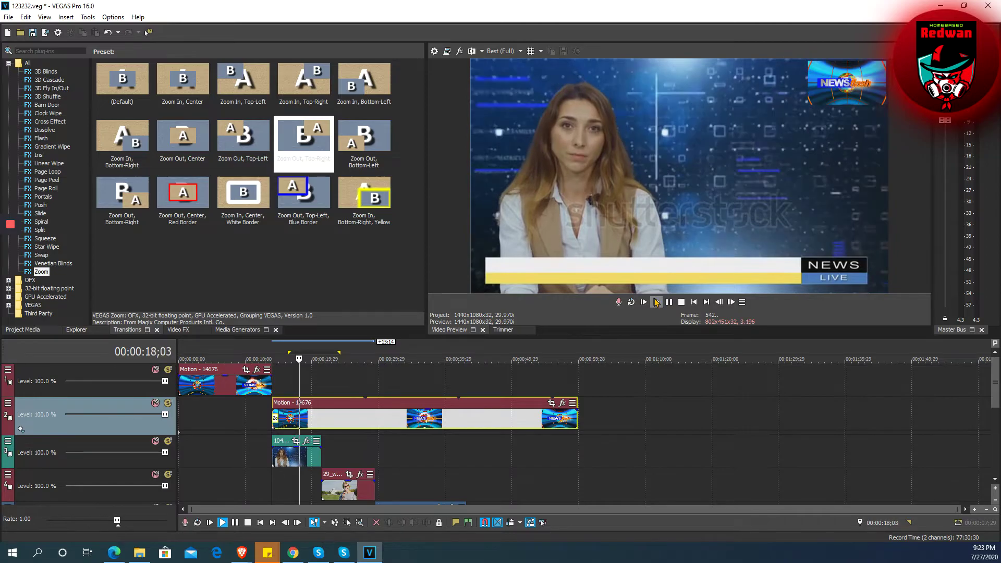
pyautogui.click(680, 304)
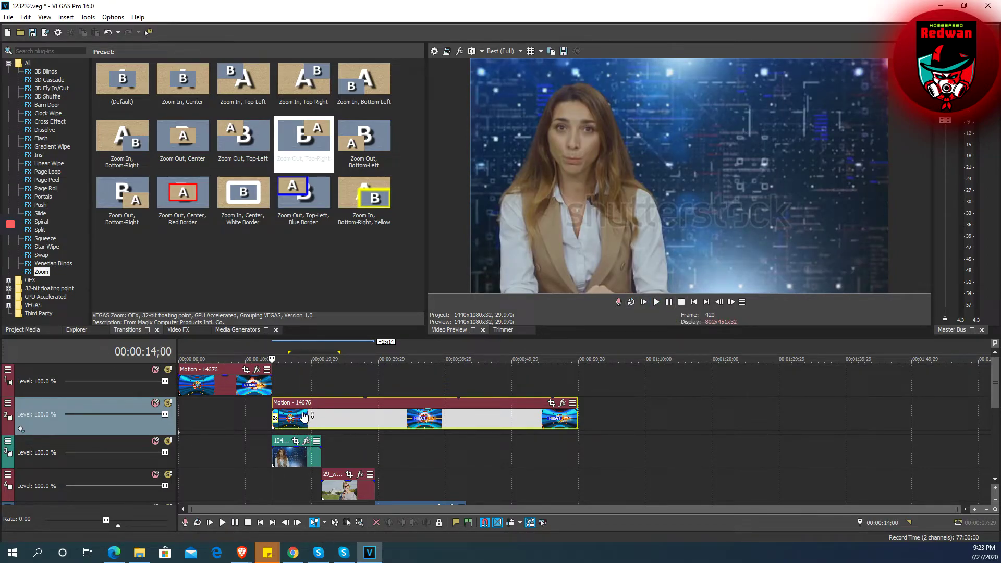
pyautogui.click(301, 419)
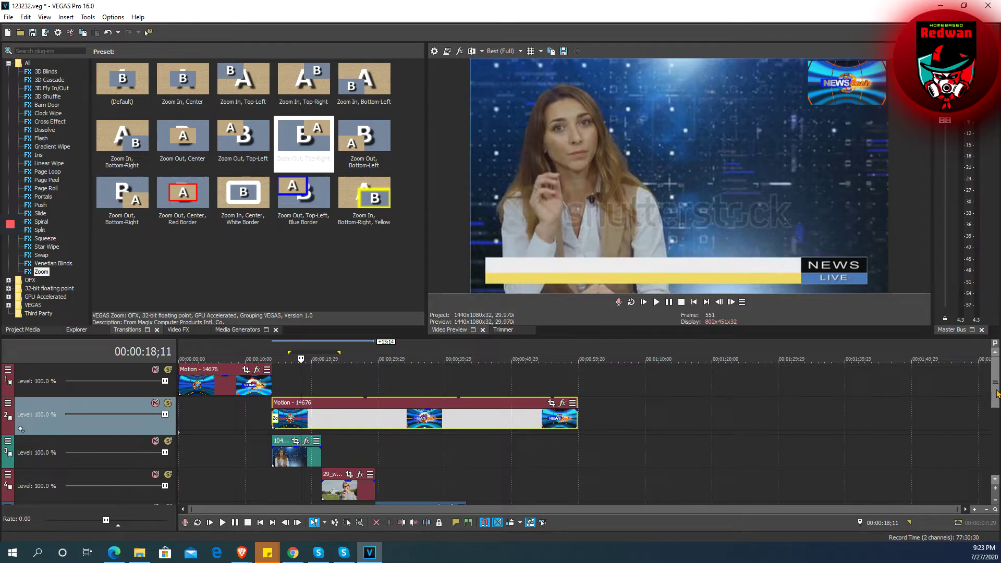
pyautogui.scroll(-1, 996, 386)
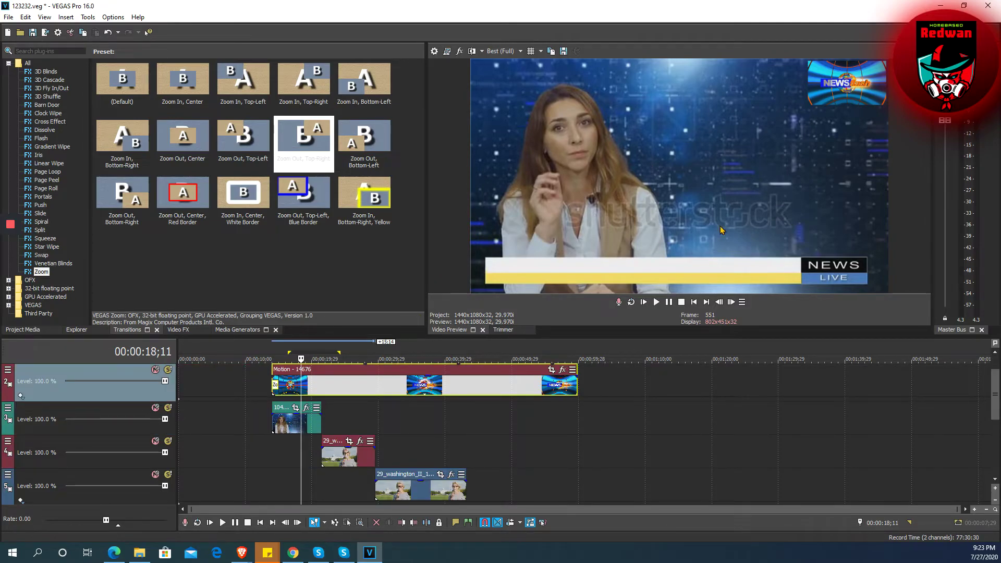
# Add Zoom In, Center, White Border to the track 5 reporter clip's start, then play the project from the beginning
pyautogui.click(328, 463)
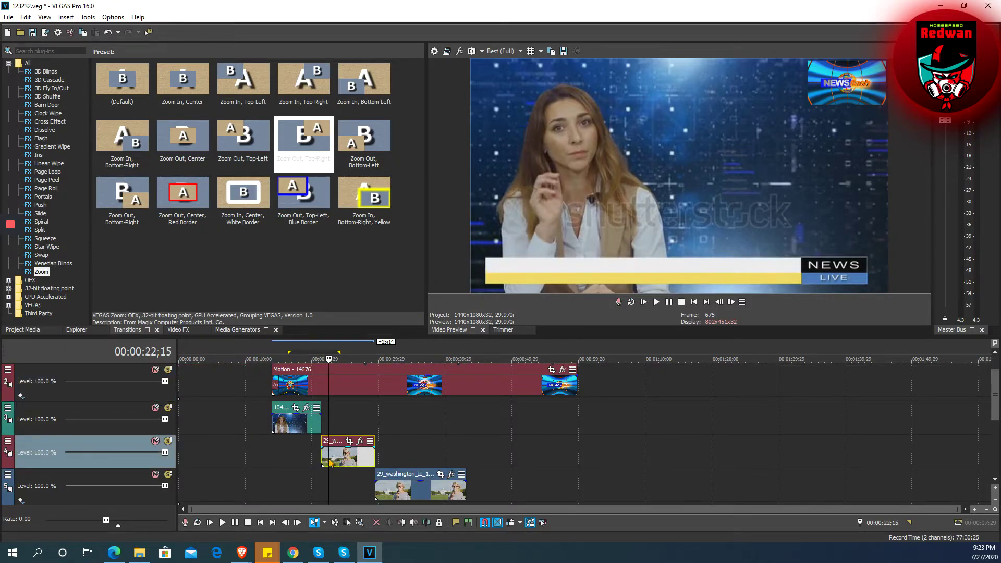
pyautogui.click(393, 490)
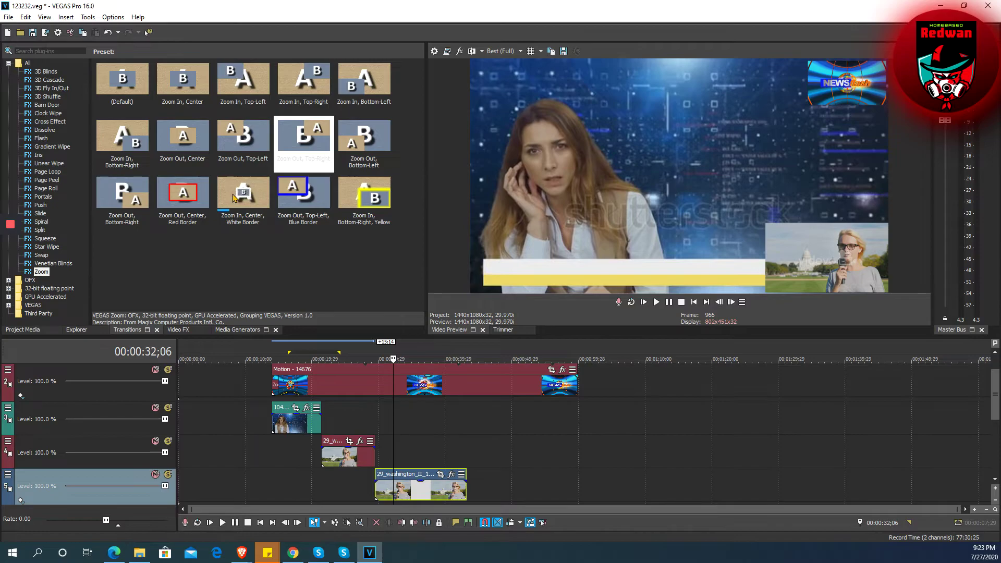
pyautogui.moveTo(230, 196); pyautogui.dragTo(376, 498)
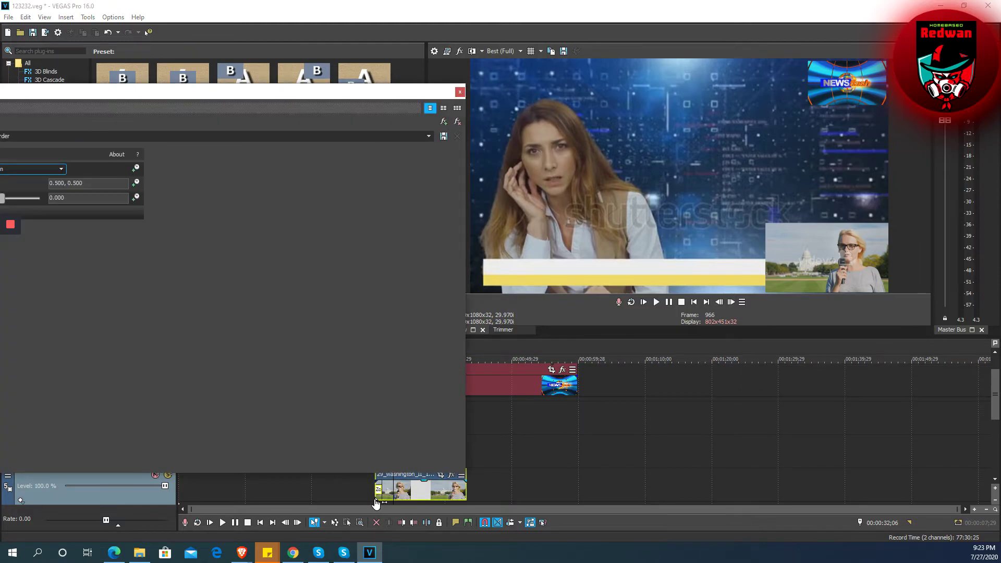
pyautogui.click(460, 93)
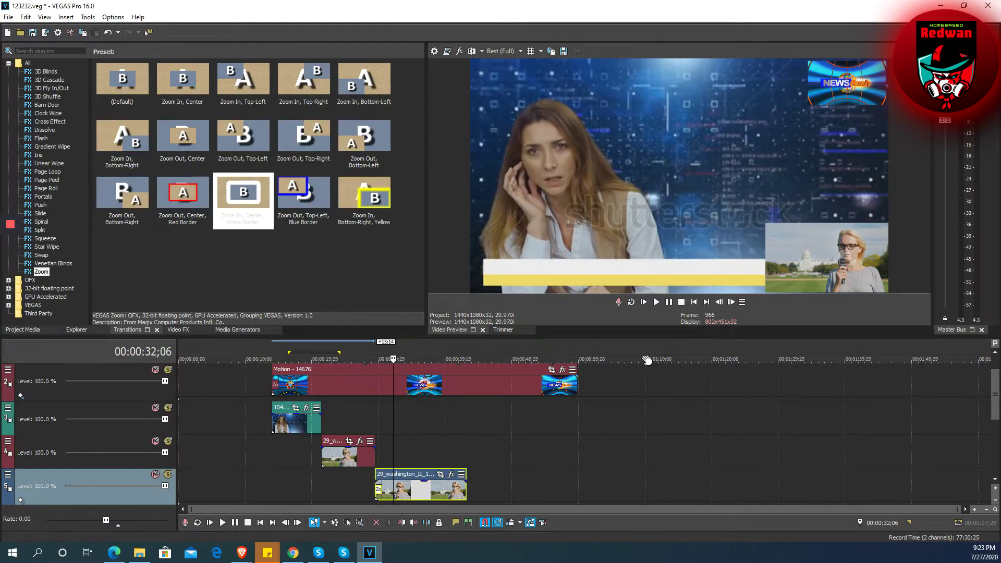
pyautogui.click(694, 303)
pyautogui.click(656, 302)
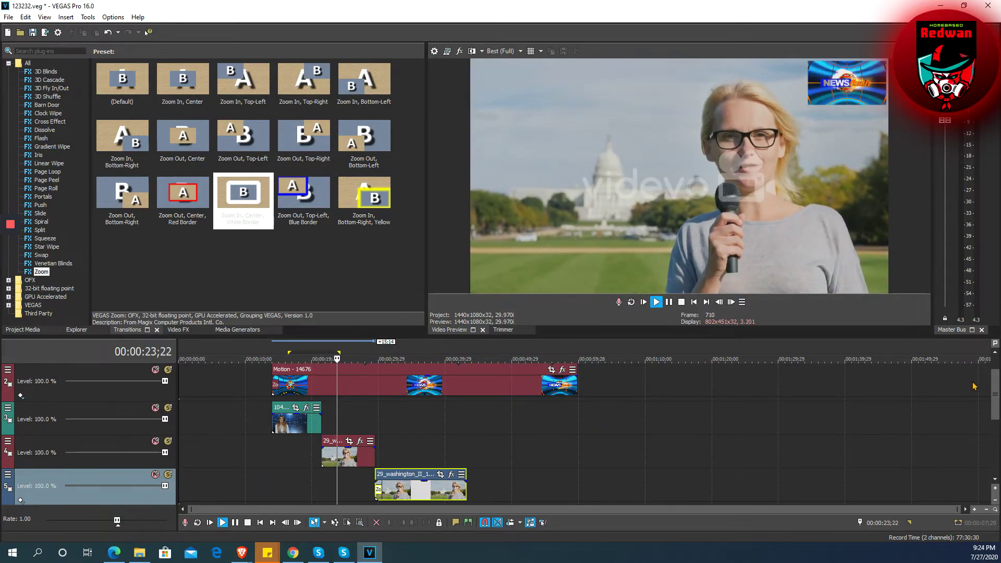
pyautogui.moveTo(996, 388)
pyautogui.mouseDown()
pyautogui.moveTo(998, 417)
pyautogui.moveTo(998, 404)
pyautogui.mouseUp()
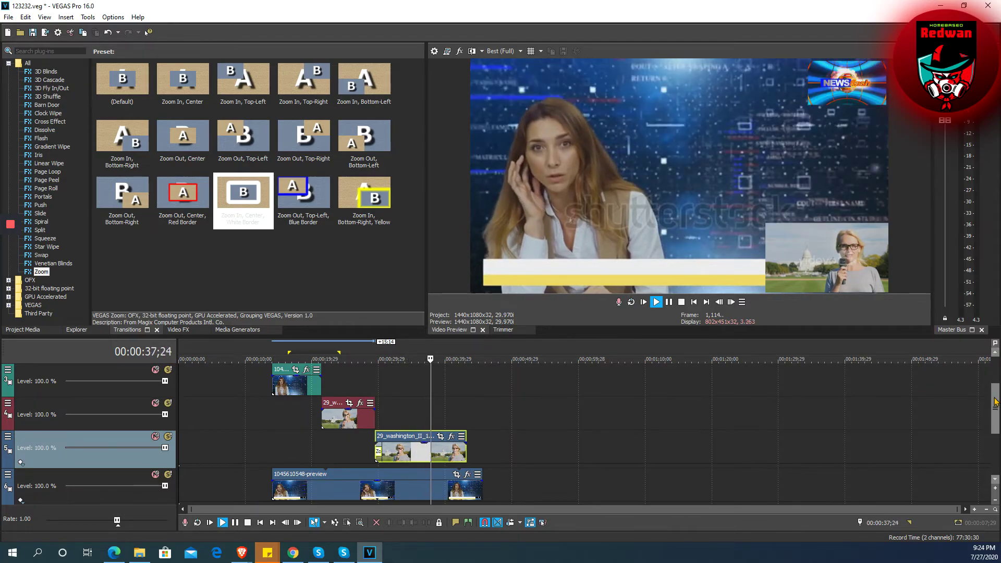
pyautogui.moveTo(995, 402); pyautogui.dragTo(995, 373)
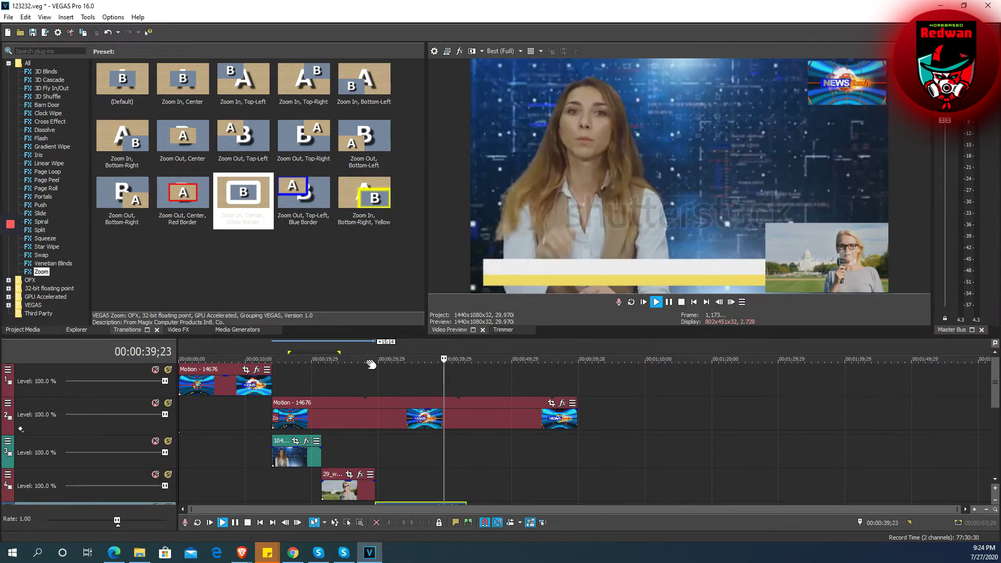
pyautogui.click(377, 349)
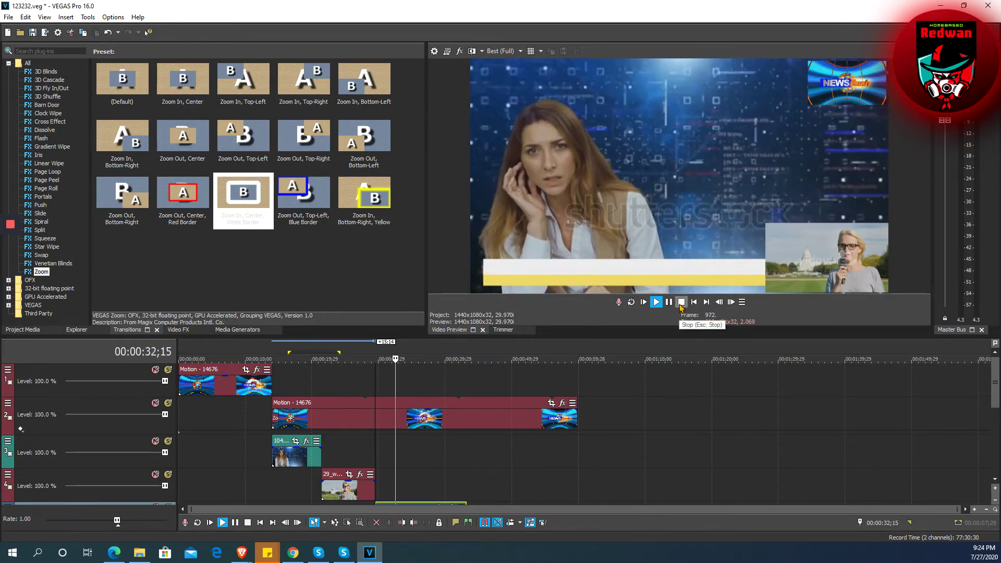
pyautogui.press('space')
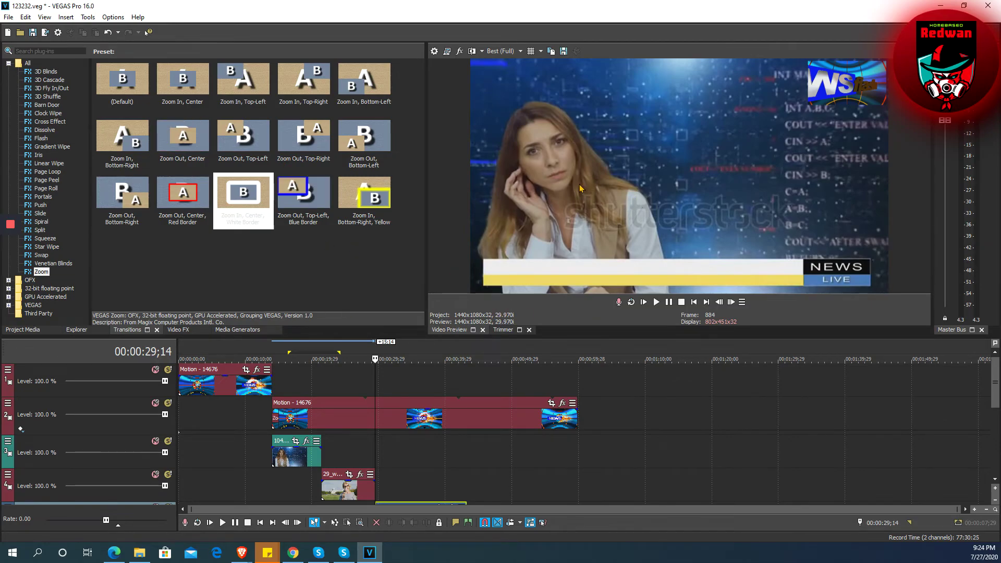
# Open the Render As dialog from the File menu to export the project
pyautogui.click(9, 18)
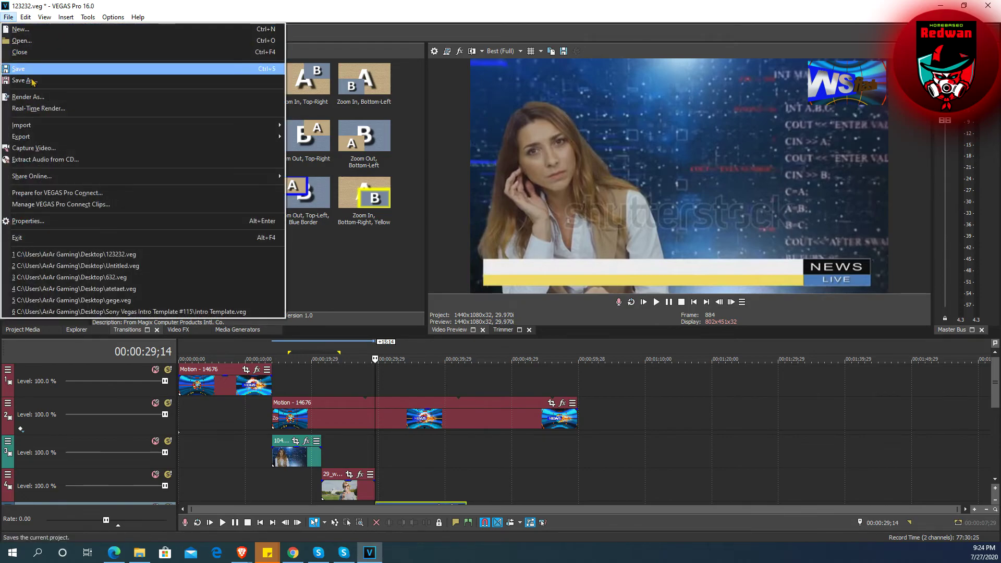
pyautogui.click(47, 96)
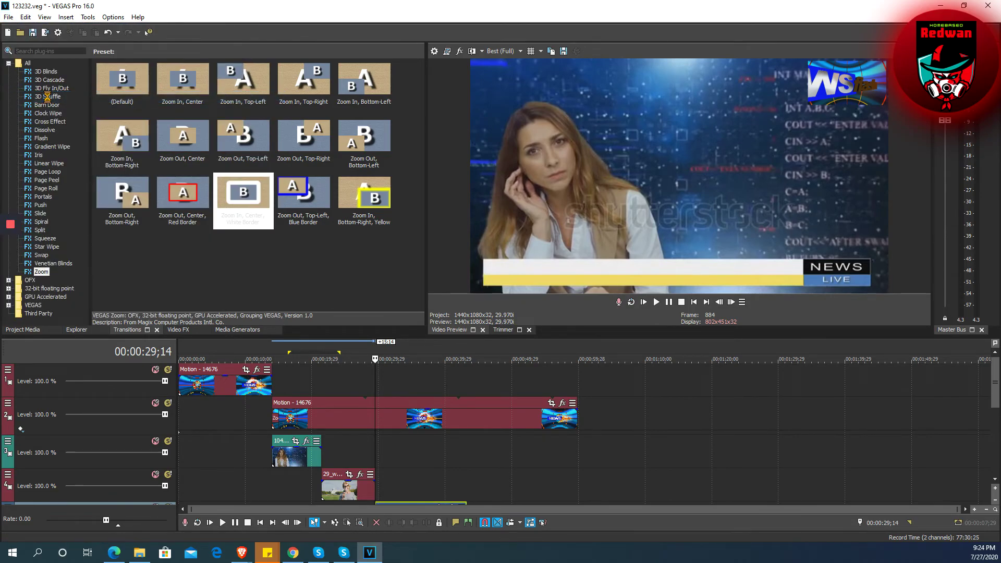